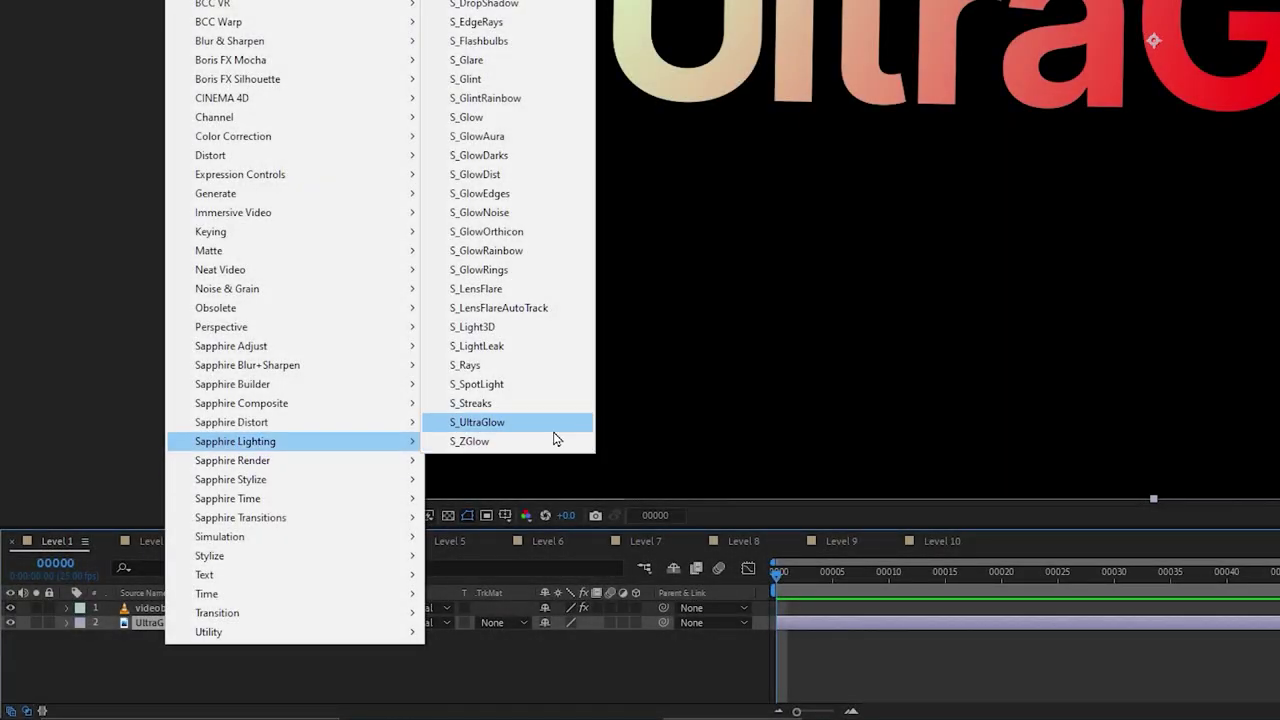
Step: Apply S_UltraGlow to the UltraGlow text layer, hide the glow width widget and set the primary glow's Brightness to 1.85
{"action": "left_click", "coordinate": [558, 426]}
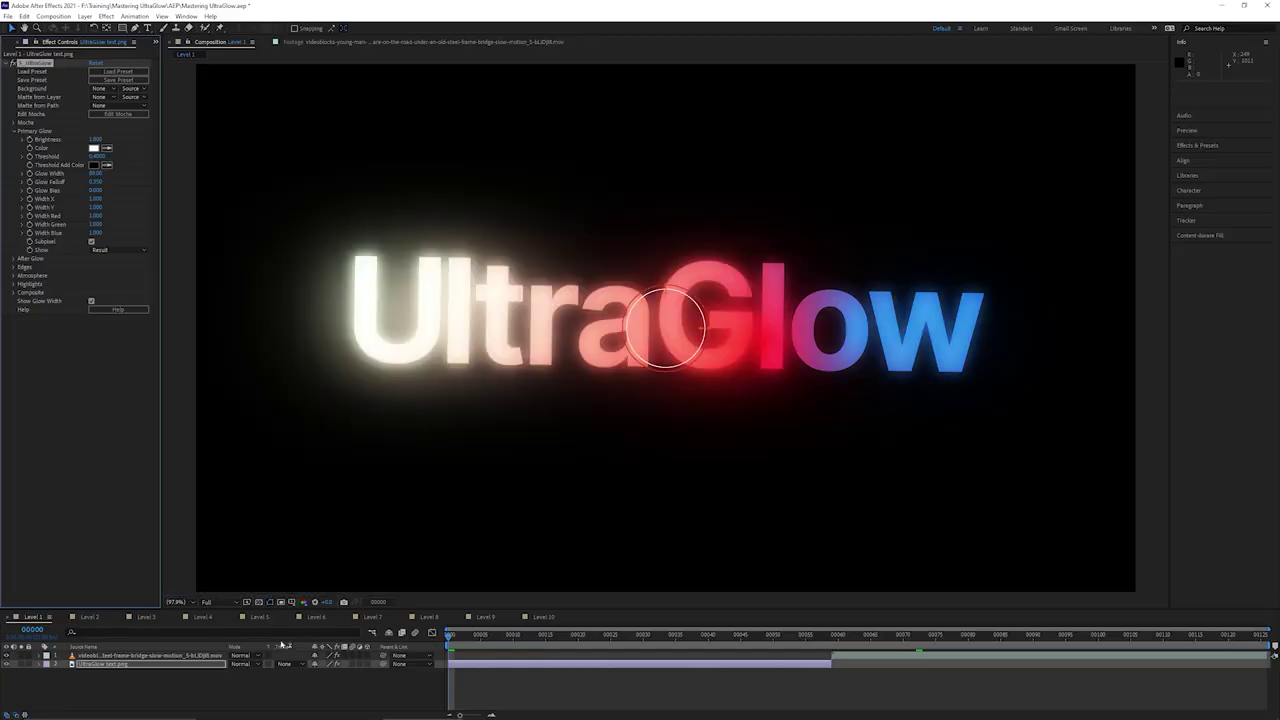
{"action": "left_click", "coordinate": [568, 538]}
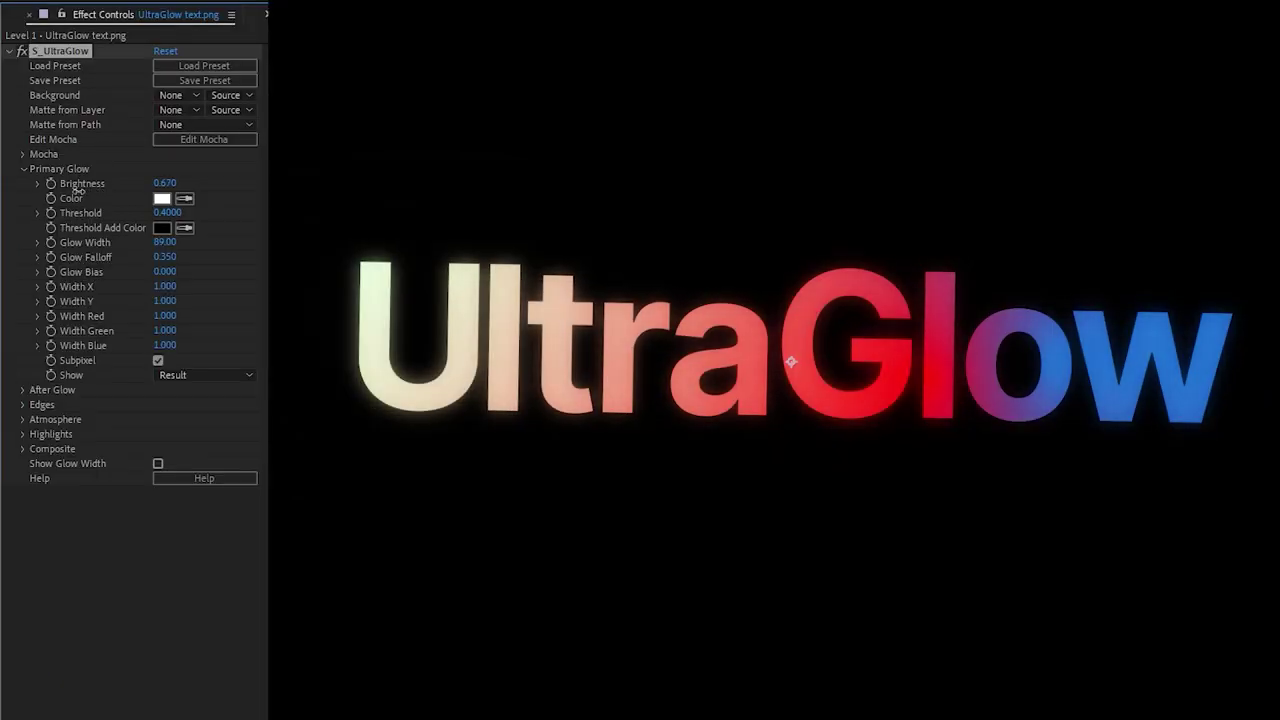
{"action": "left_click_drag", "start_coordinate": [95, 139], "coordinate": [125, 136]}
{"action": "left_click_drag", "start_coordinate": [216, 178], "coordinate": [180, 192]}
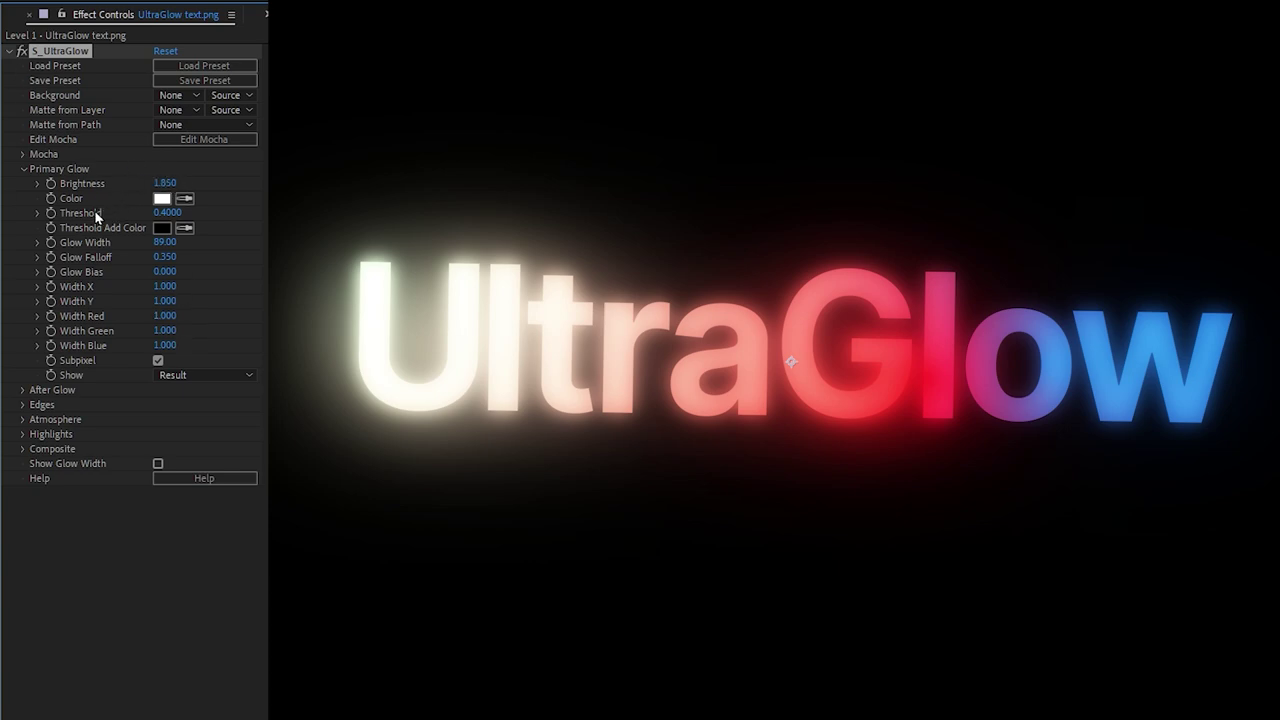
Step: Set the text's primary glow Threshold to 0.48 and try out narrower and wider Glow Width values
{"action": "mouse_move", "coordinate": [180, 215]}
{"action": "left_mouse_down"}
{"action": "mouse_move", "coordinate": [206, 216]}
{"action": "mouse_move", "coordinate": [163, 226]}
{"action": "left_mouse_up"}
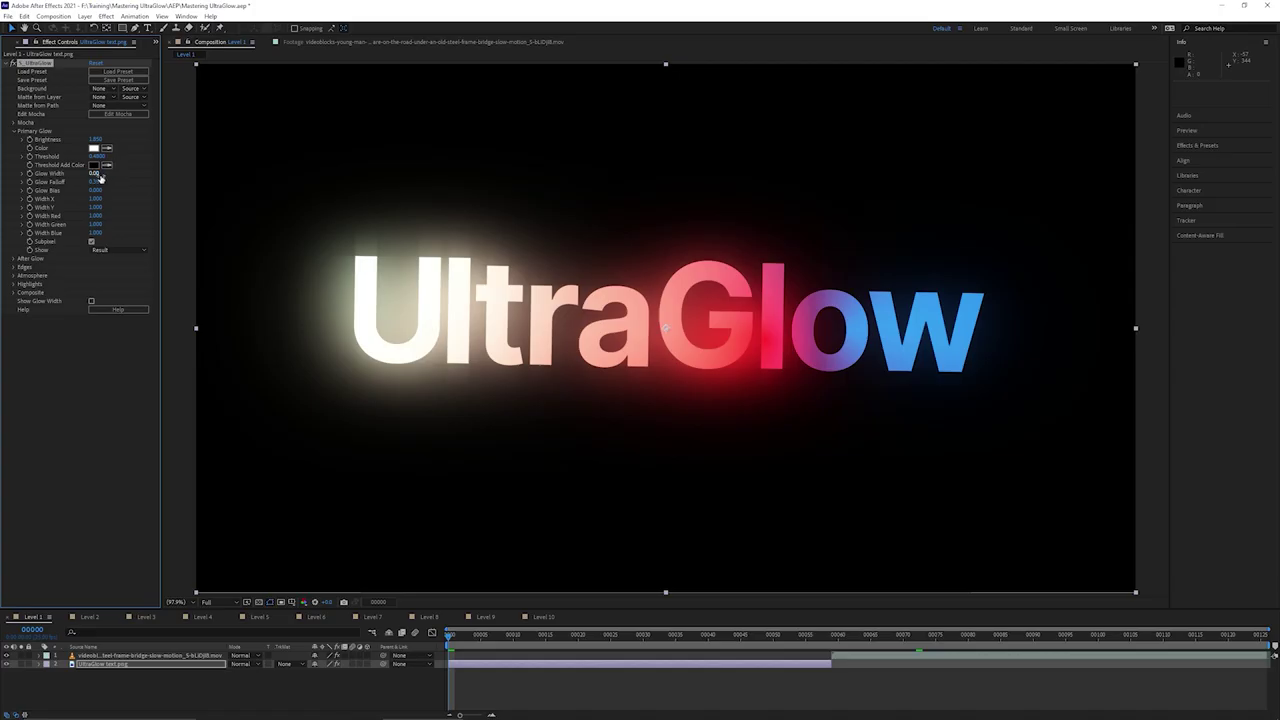
{"action": "left_click_drag", "start_coordinate": [166, 244], "coordinate": [269, 244]}
{"action": "left_click_drag", "start_coordinate": [156, 174], "coordinate": [428, 275]}
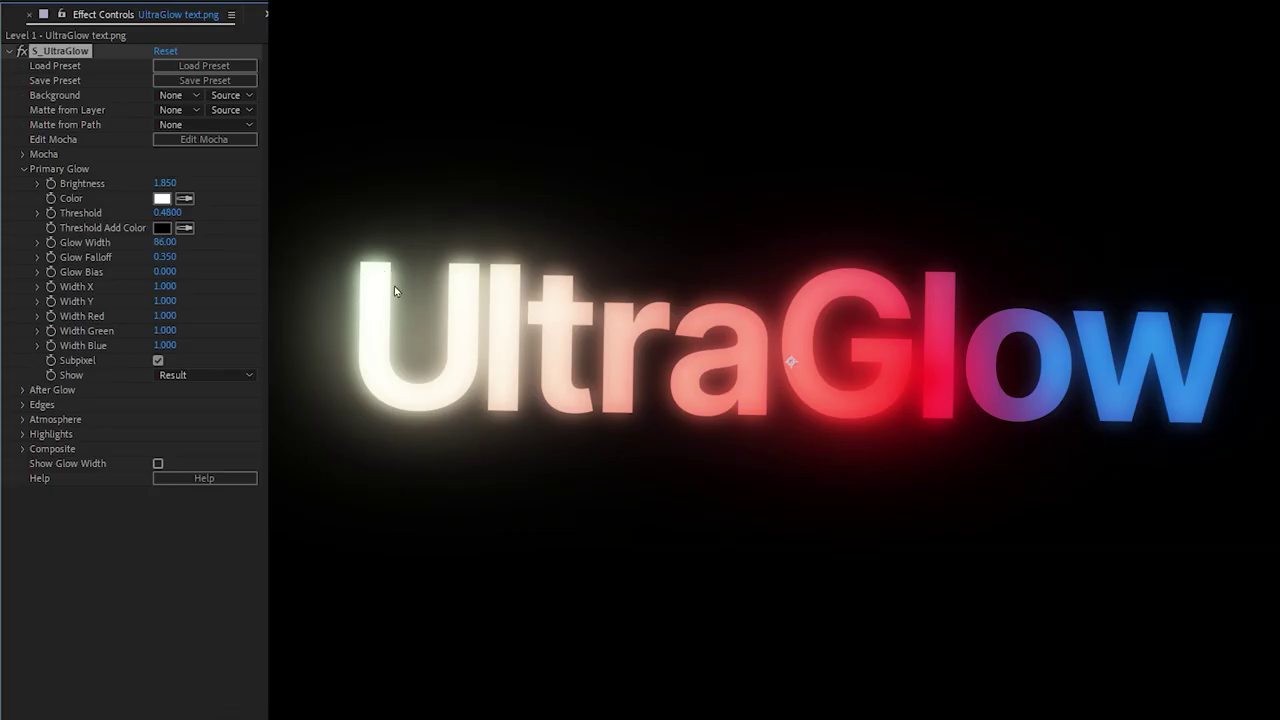
{"action": "left_click_drag", "start_coordinate": [164, 242], "coordinate": [199, 245]}
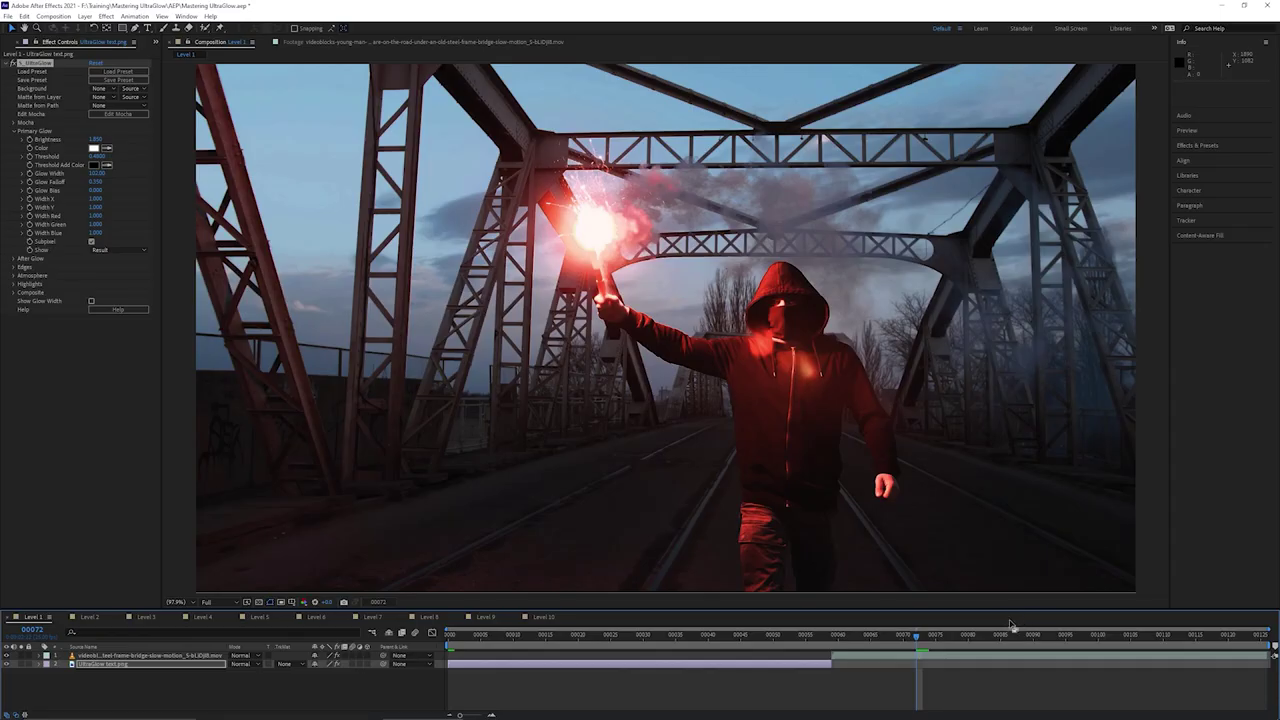
Step: Go to frame 95, apply S_UltraGlow to the hooded man footage layer and set its Brightness to 1.82
{"action": "left_click_drag", "start_coordinate": [1009, 634], "coordinate": [1066, 635]}
{"action": "left_click", "coordinate": [99, 655]}
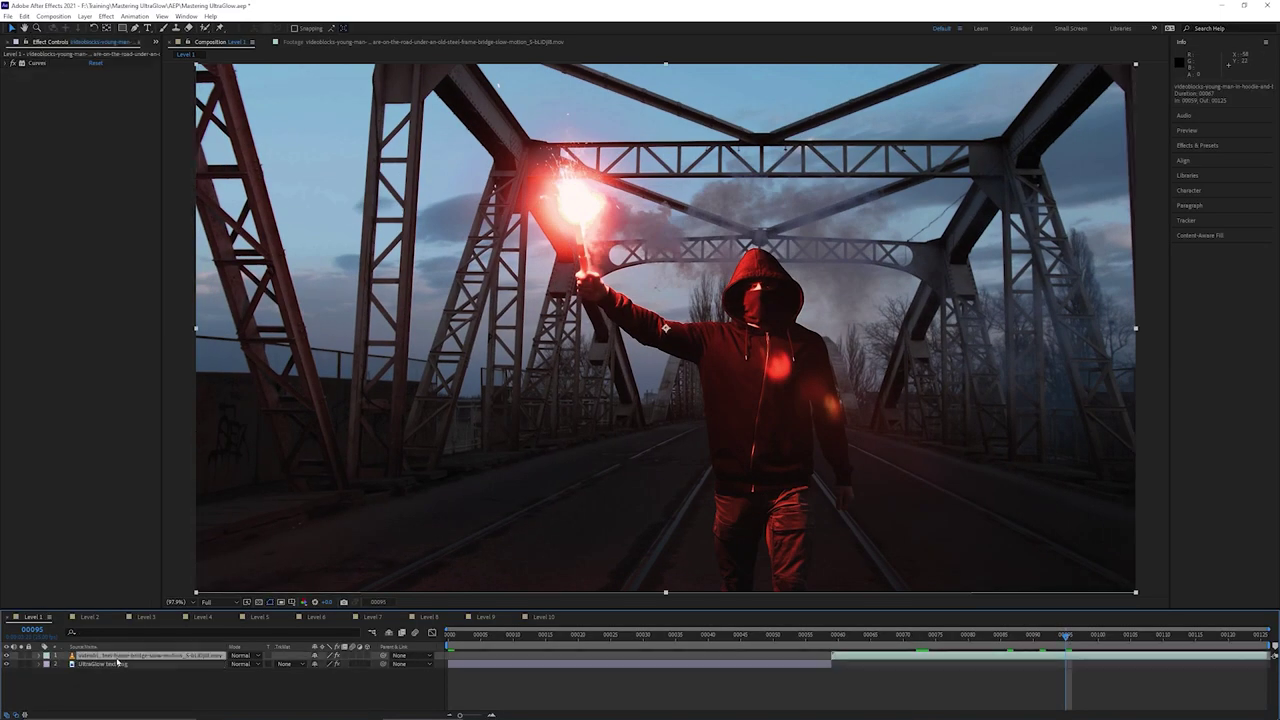
{"action": "left_click_drag", "start_coordinate": [92, 147], "coordinate": [86, 146]}
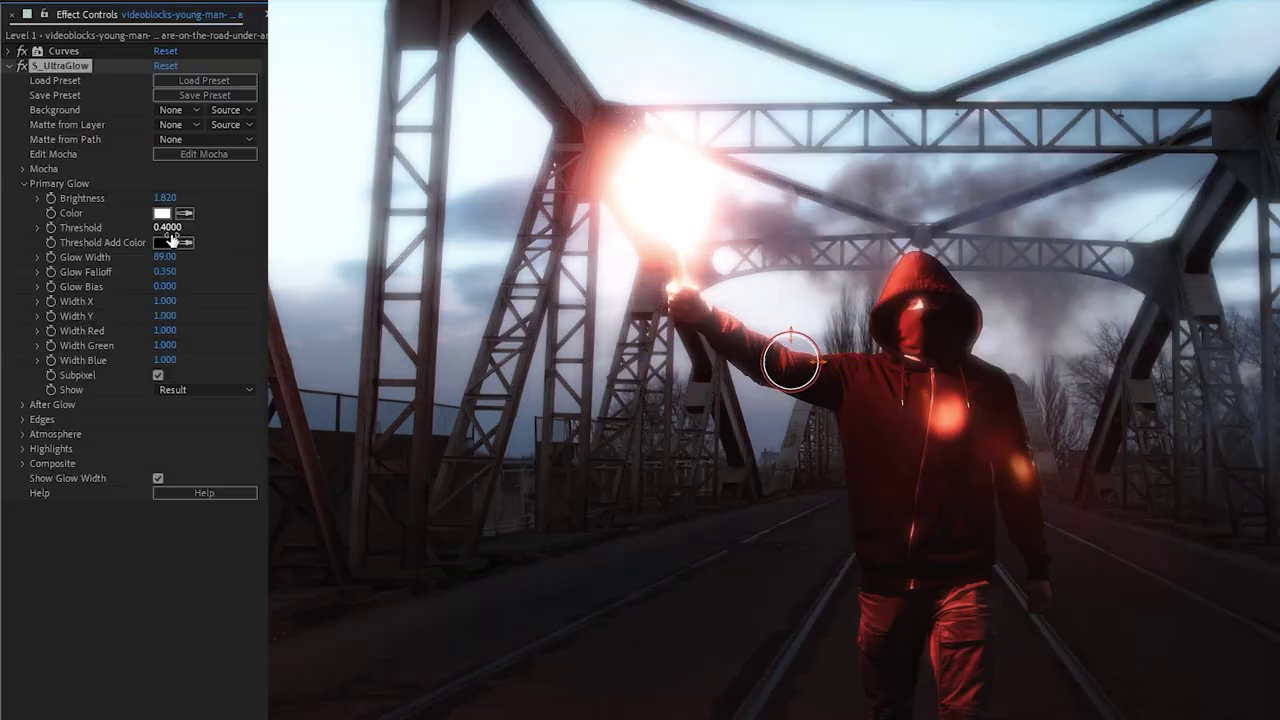
Step: Set the footage glow's Threshold to 0.71 and Brightness to 0.97, and increase its Glow Width
{"action": "left_click_drag", "start_coordinate": [96, 164], "coordinate": [113, 165]}
{"action": "mouse_move", "coordinate": [196, 229]}
{"action": "left_mouse_down"}
{"action": "mouse_move", "coordinate": [242, 229]}
{"action": "mouse_move", "coordinate": [195, 231]}
{"action": "left_mouse_up"}
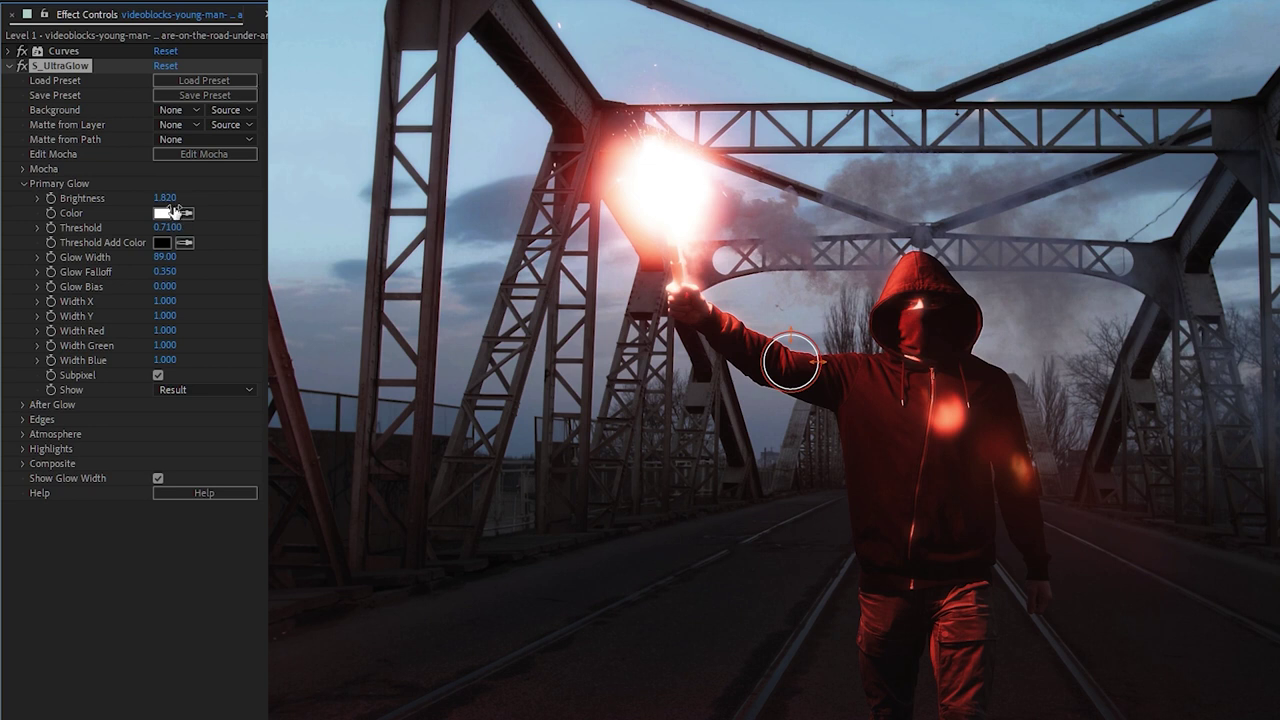
{"action": "left_click_drag", "start_coordinate": [166, 198], "coordinate": [28, 219]}
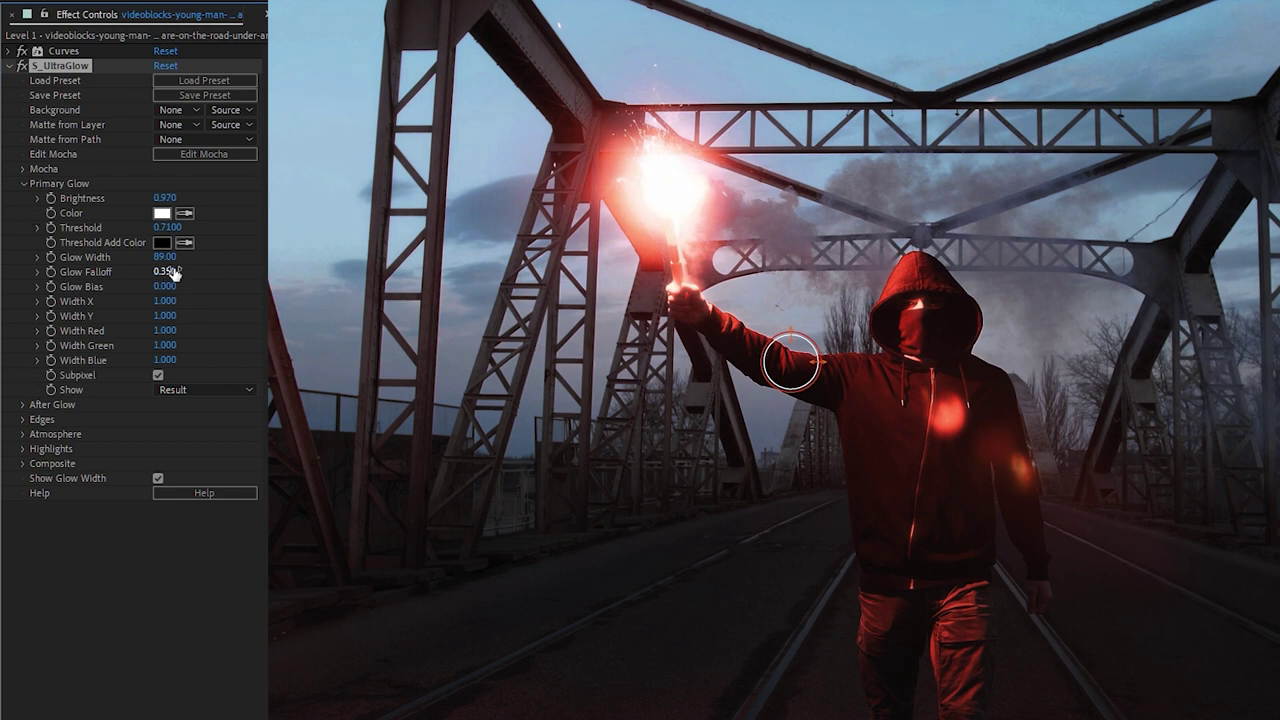
{"action": "left_click_drag", "start_coordinate": [166, 257], "coordinate": [222, 251]}
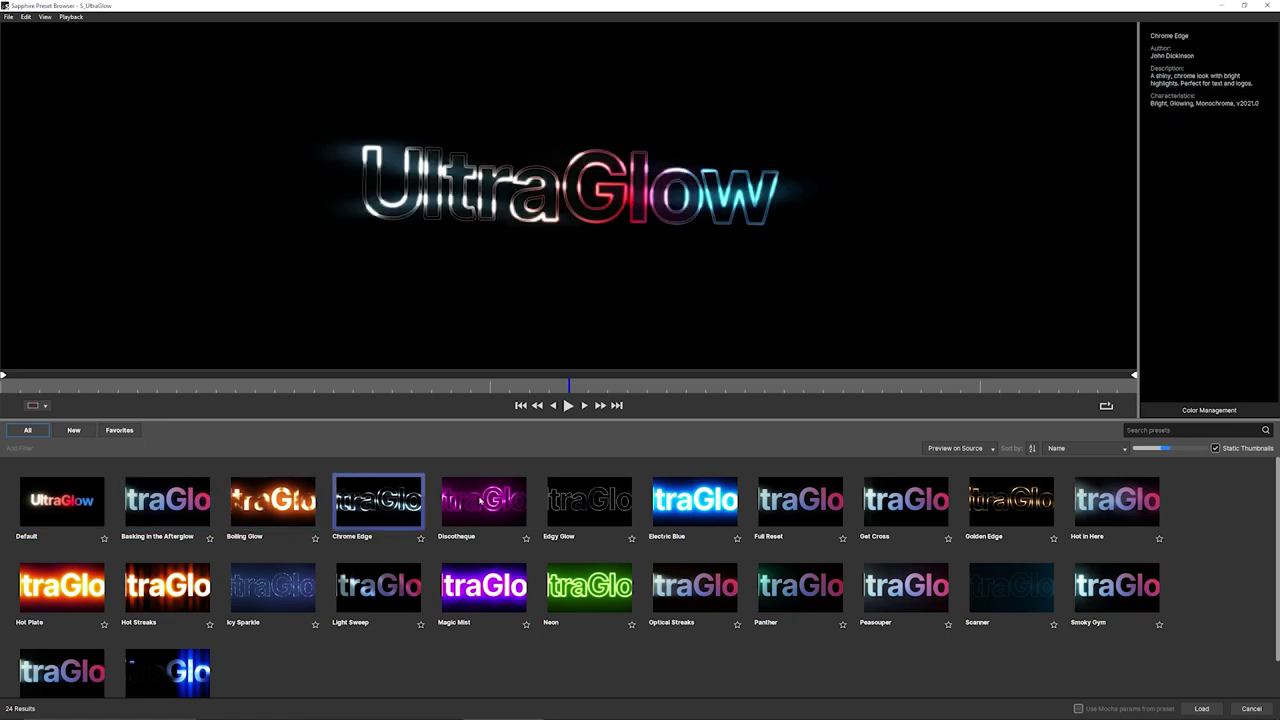
Step: Preview S_UltraGlow presets on the text, including Edgy Glow, Discotheque, Golden Edge, Smoky Gym, Peasouper, Neon and Icy Sparkle
{"action": "left_click", "coordinate": [599, 512]}
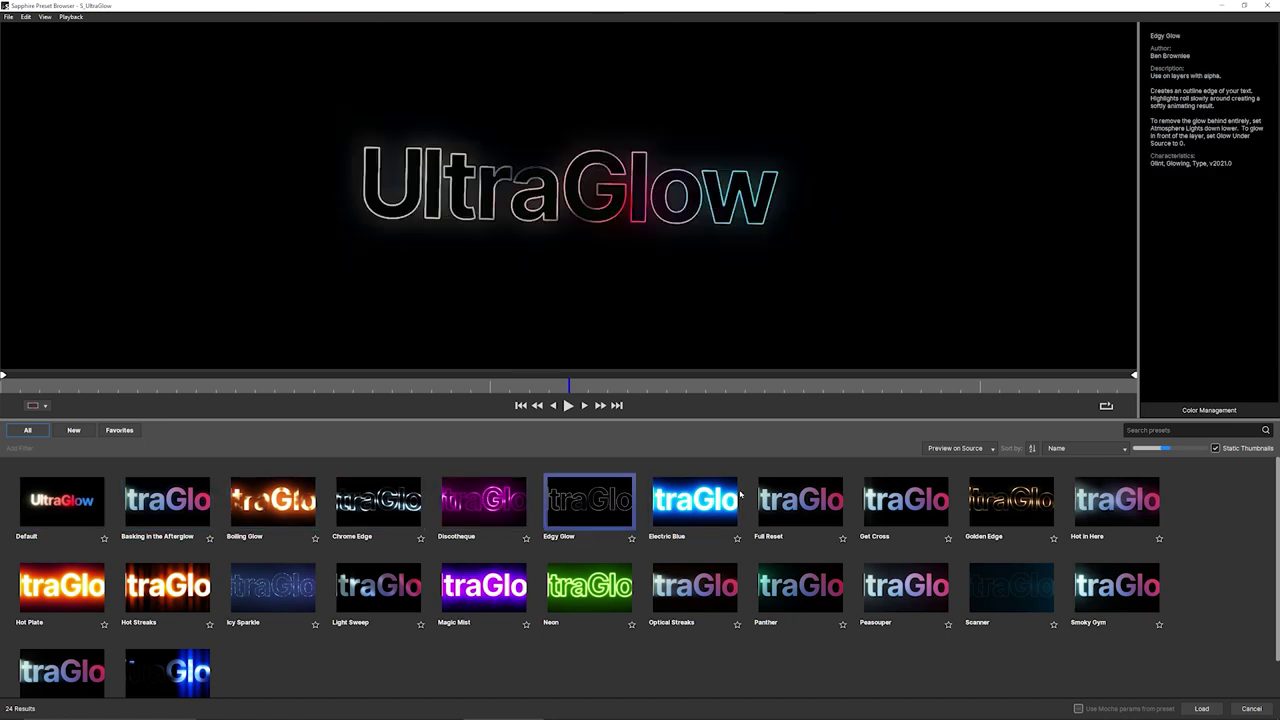
{"action": "left_click", "coordinate": [683, 499]}
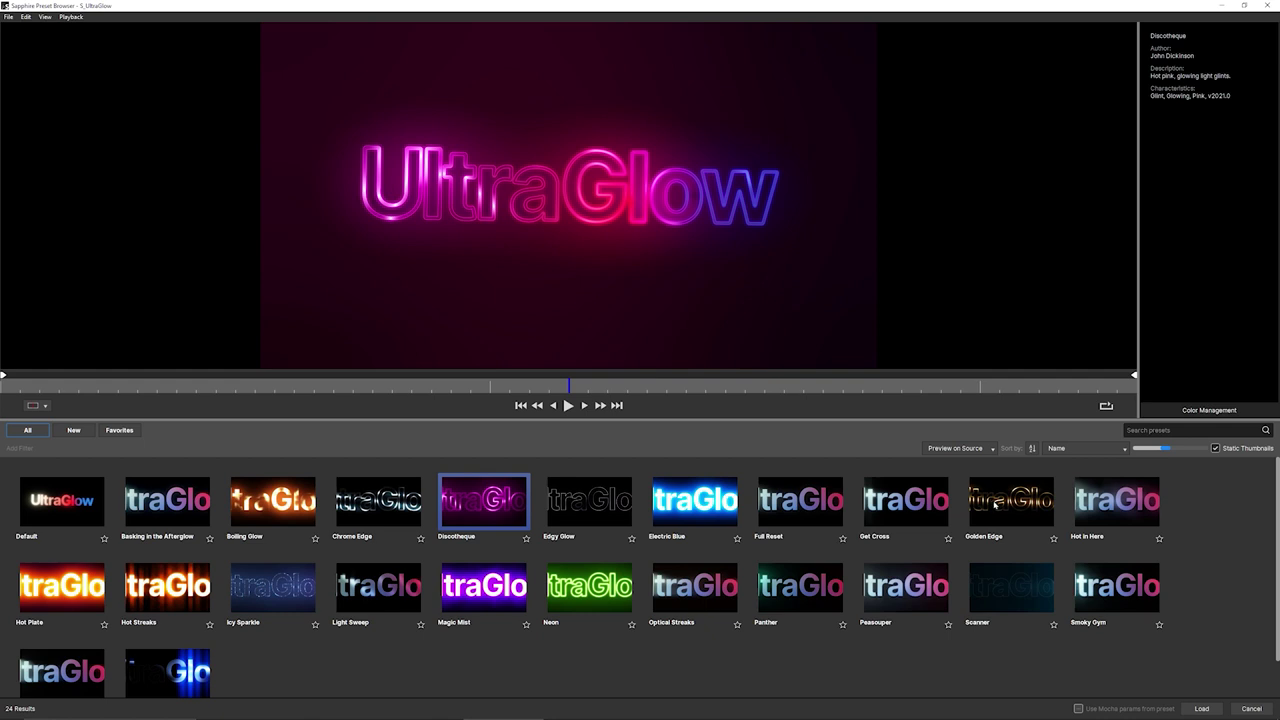
{"action": "left_click", "coordinate": [993, 500]}
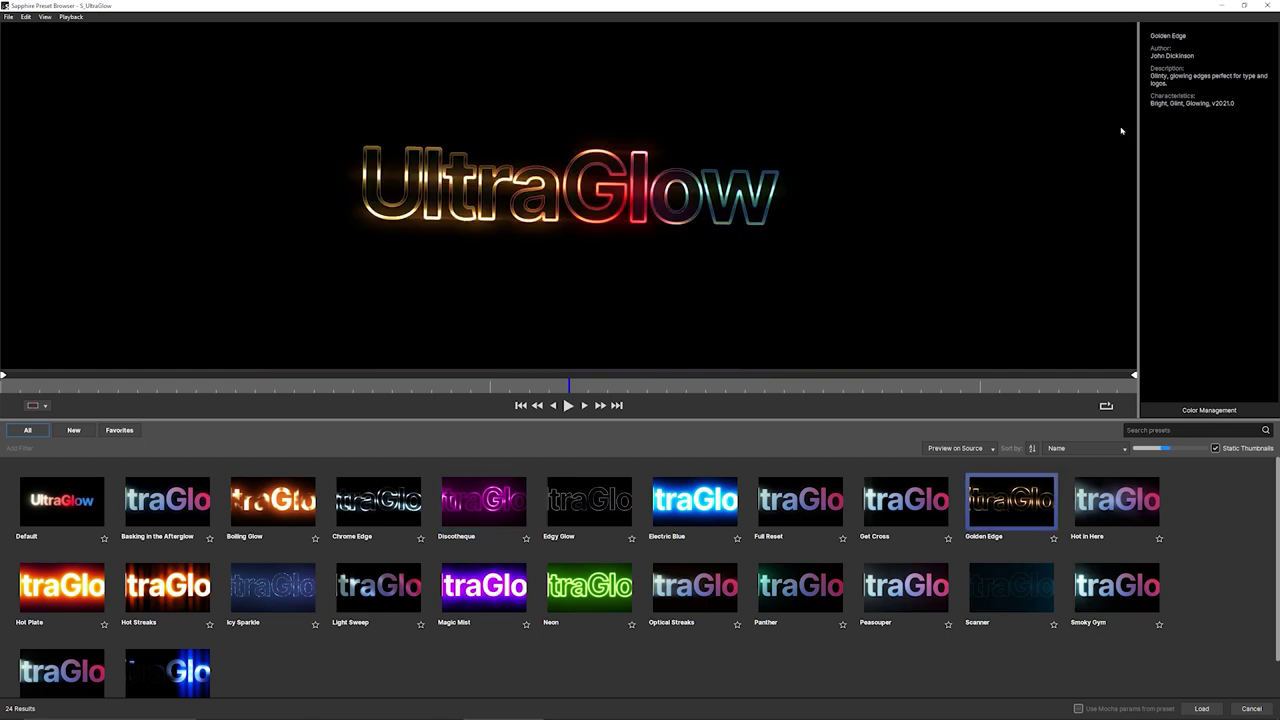
{"action": "key", "text": "Right"}
{"action": "key", "text": "Down"}
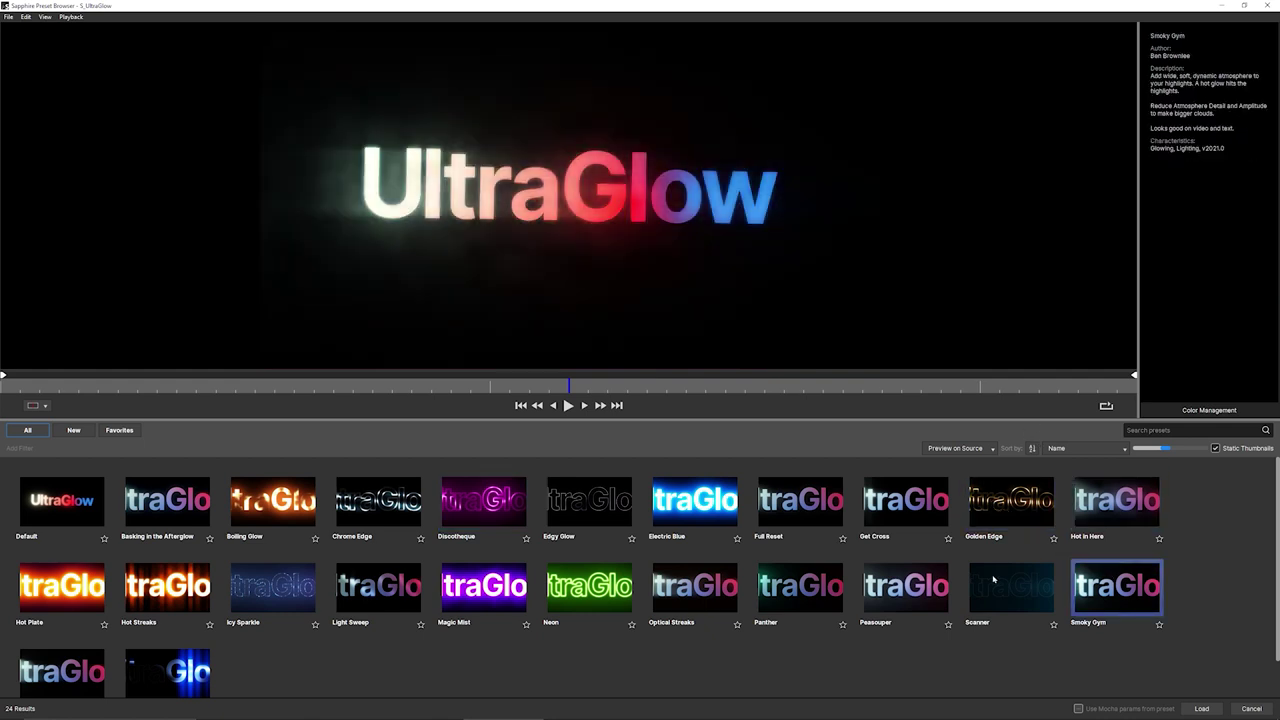
{"action": "key", "text": "Left"}
{"action": "key", "text": "Left"}
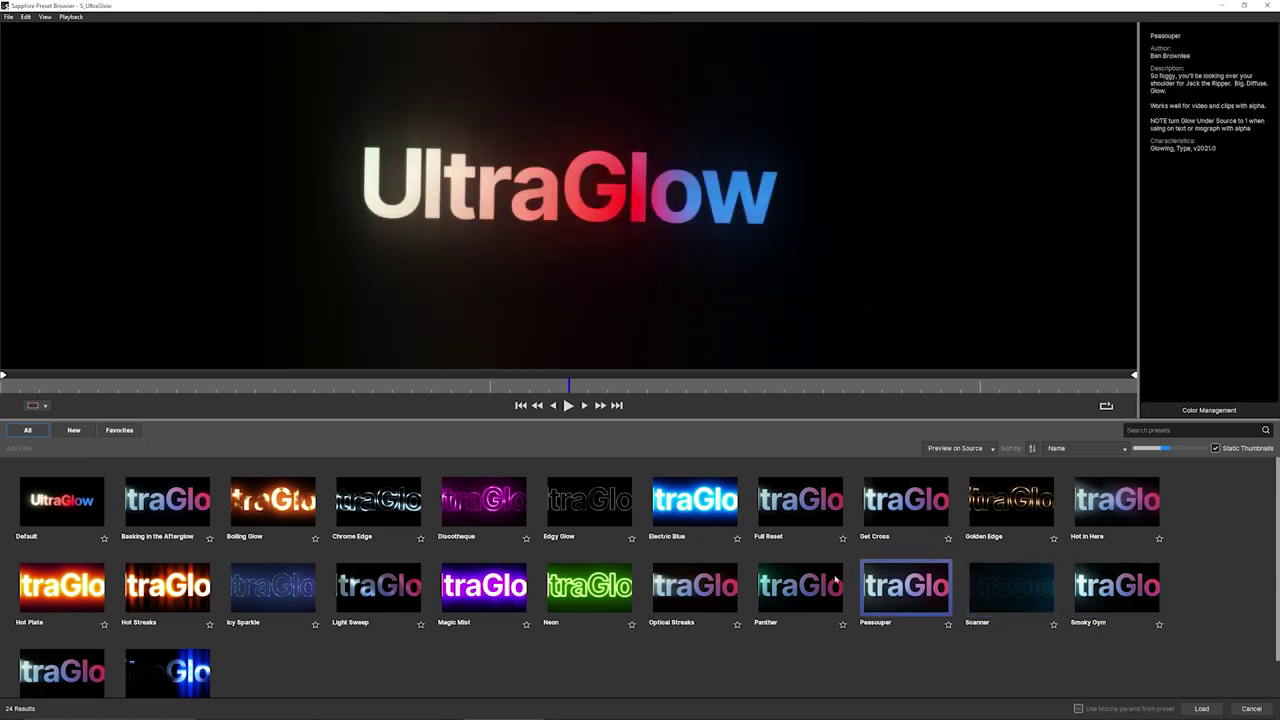
{"action": "left_click", "coordinate": [761, 589]}
{"action": "left_click", "coordinate": [680, 590]}
{"action": "left_click", "coordinate": [600, 585]}
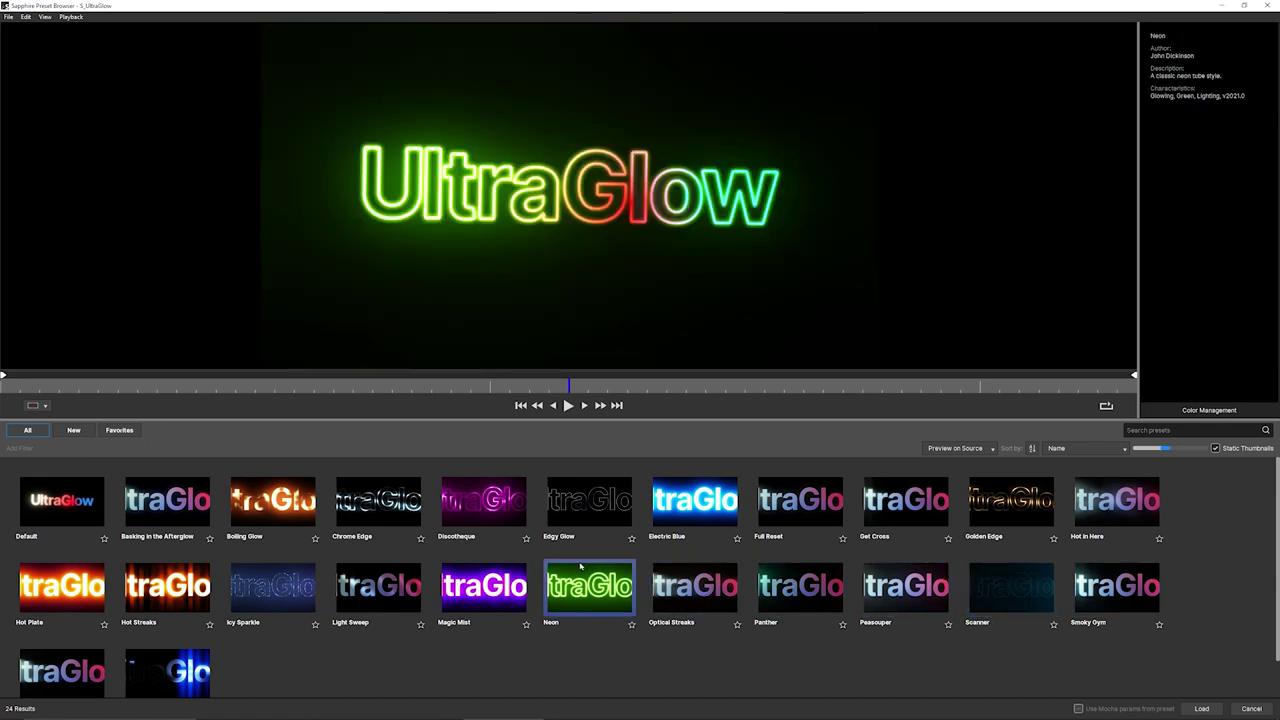
{"action": "left_click", "coordinate": [484, 590]}
{"action": "left_click", "coordinate": [378, 588]}
{"action": "left_click", "coordinate": [272, 588]}
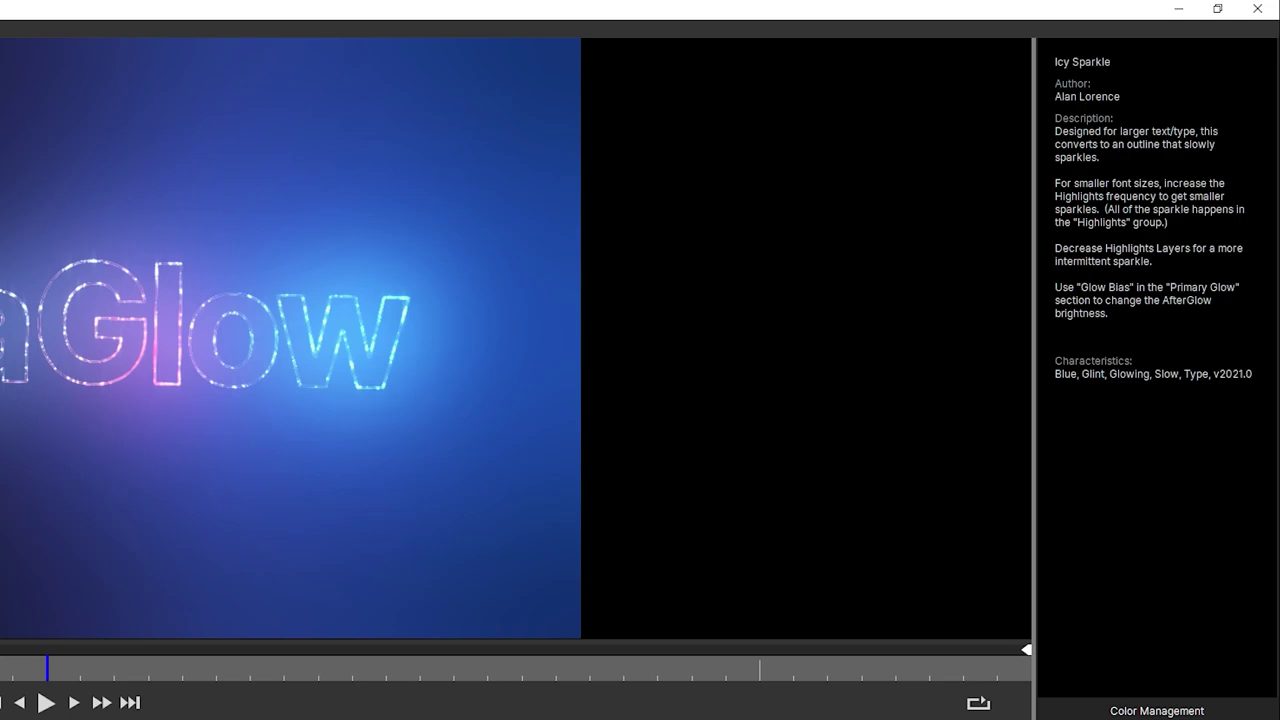
{"action": "key", "text": "Left"}
Step: Load the Electric Blue preset onto the text and adjust the primary glow's Brightness and Glow Width
{"action": "left_click", "coordinate": [468, 458]}
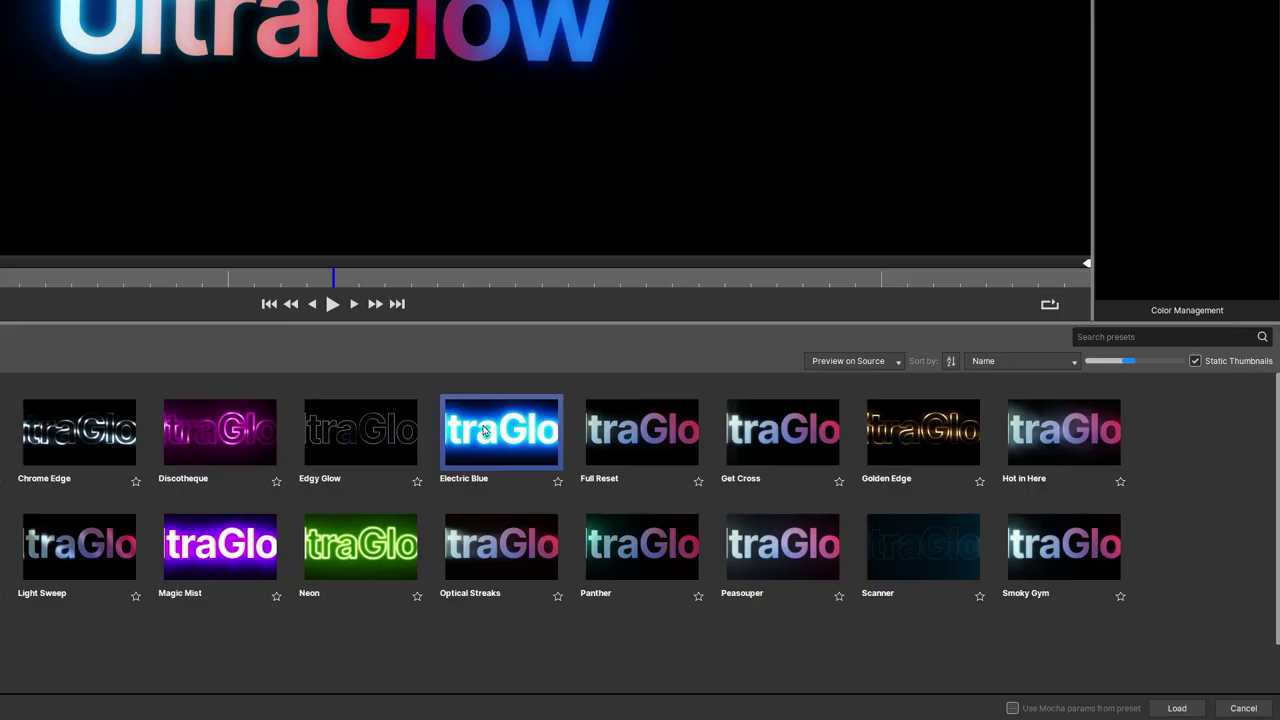
{"action": "left_click", "coordinate": [1176, 708]}
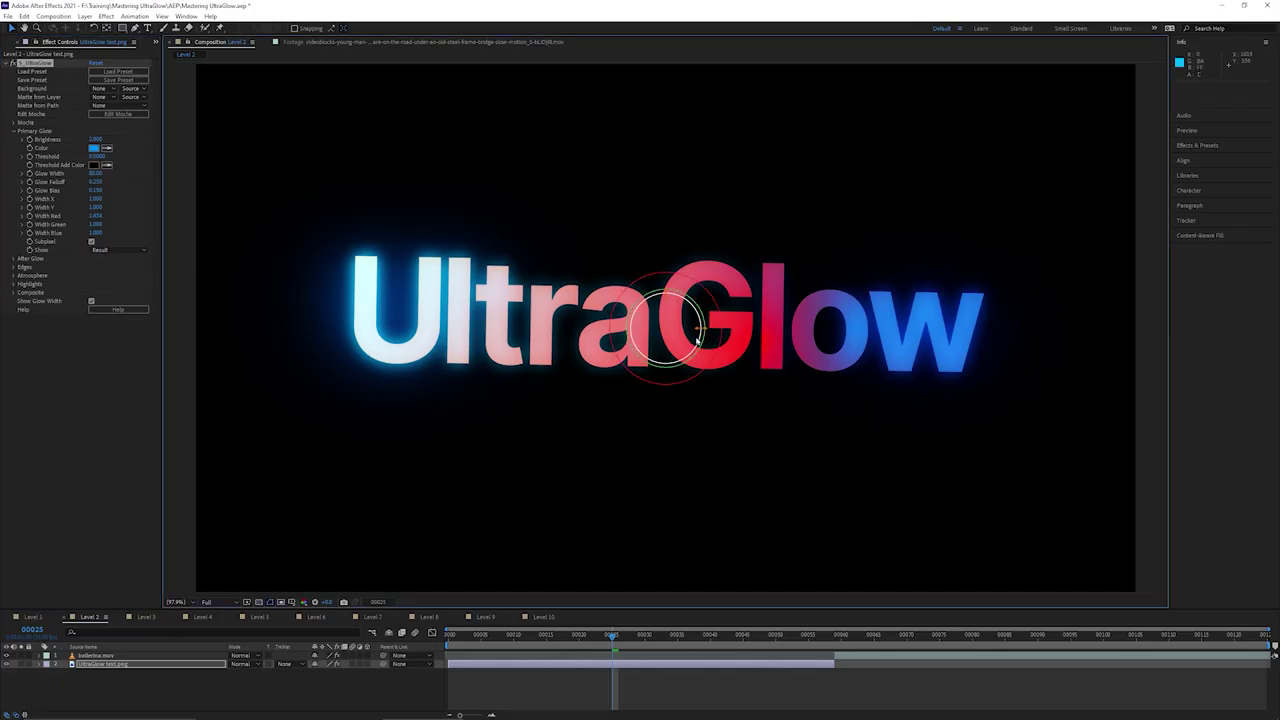
{"action": "left_click_drag", "start_coordinate": [96, 139], "coordinate": [113, 142]}
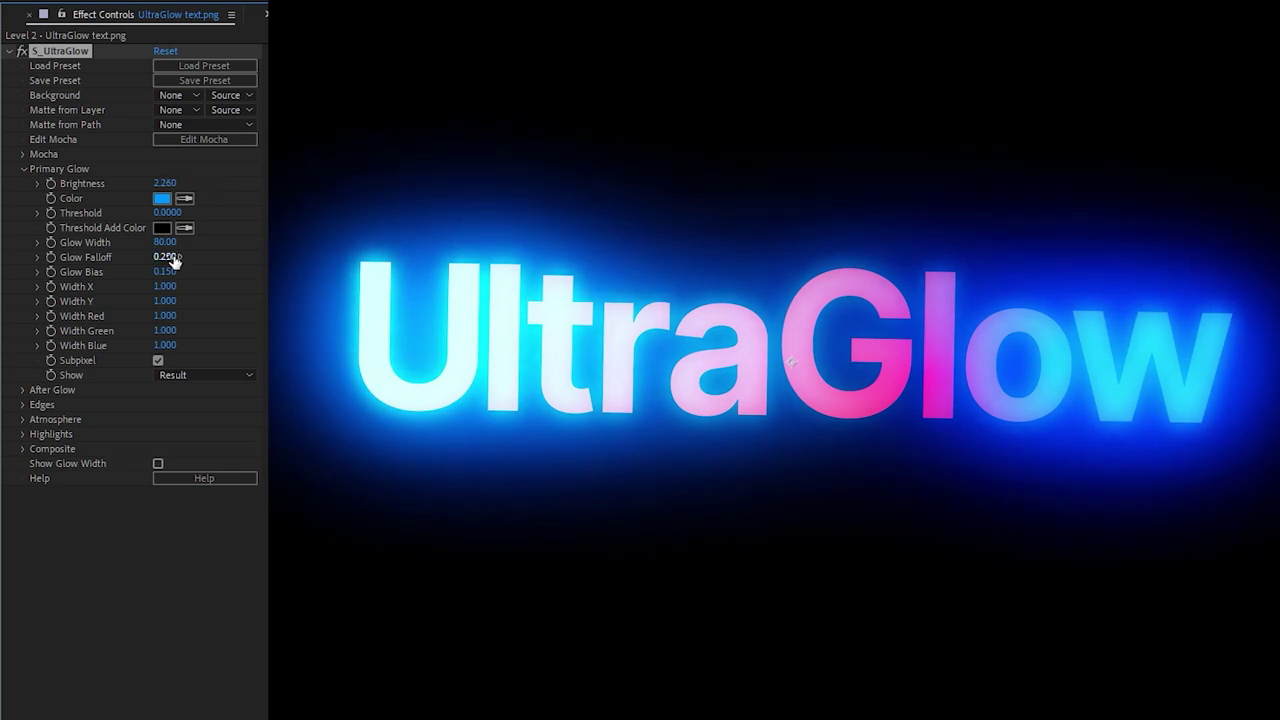
{"action": "left_click_drag", "start_coordinate": [167, 244], "coordinate": [46, 255]}
{"action": "left_click_drag", "start_coordinate": [163, 183], "coordinate": [80, 188]}
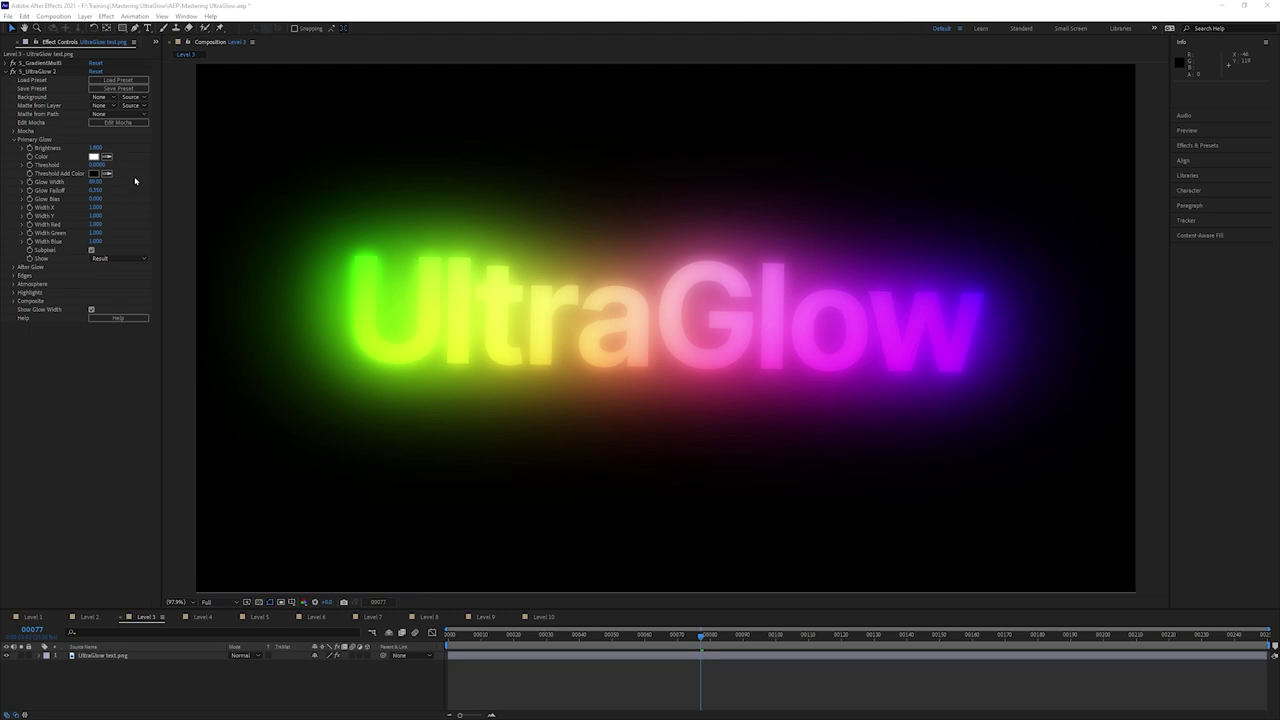
Step: Sample the green of the letter U as the Threshold Add Color of S_UltraGlow 2 on the Level 3 text
{"action": "left_click", "coordinate": [107, 173]}
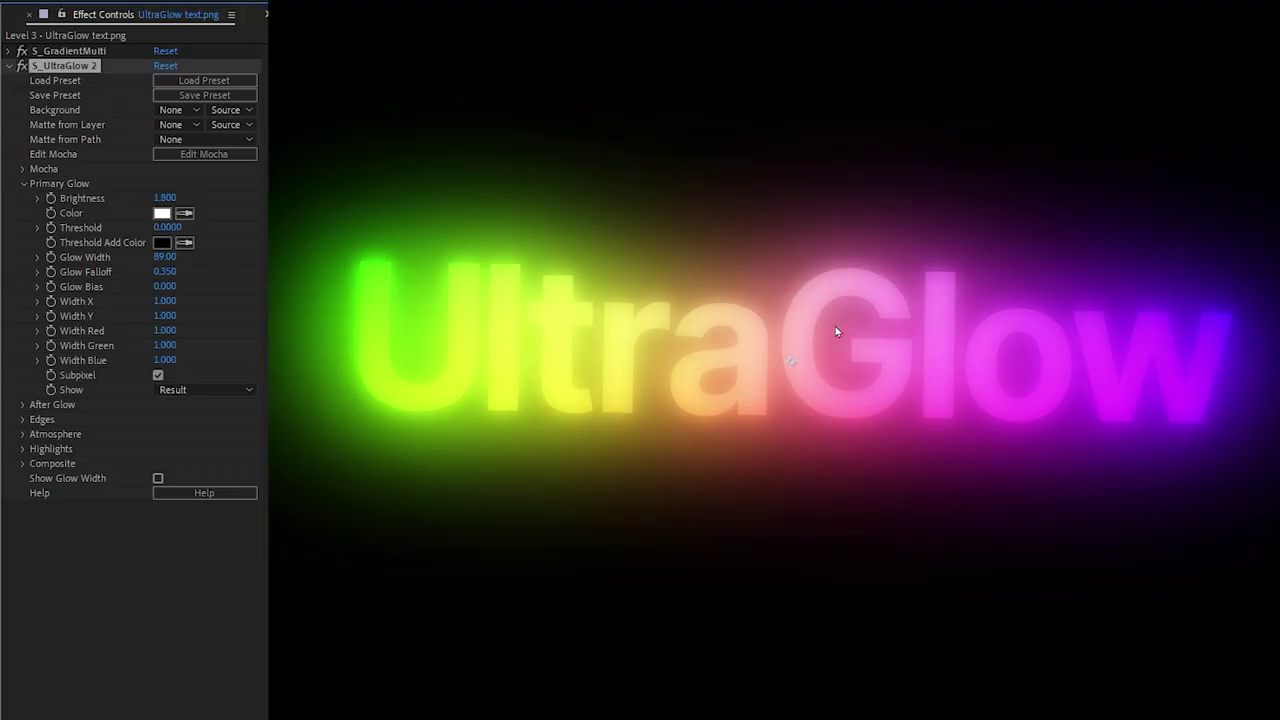
{"action": "left_click", "coordinate": [192, 246]}
{"action": "left_click", "coordinate": [379, 280]}
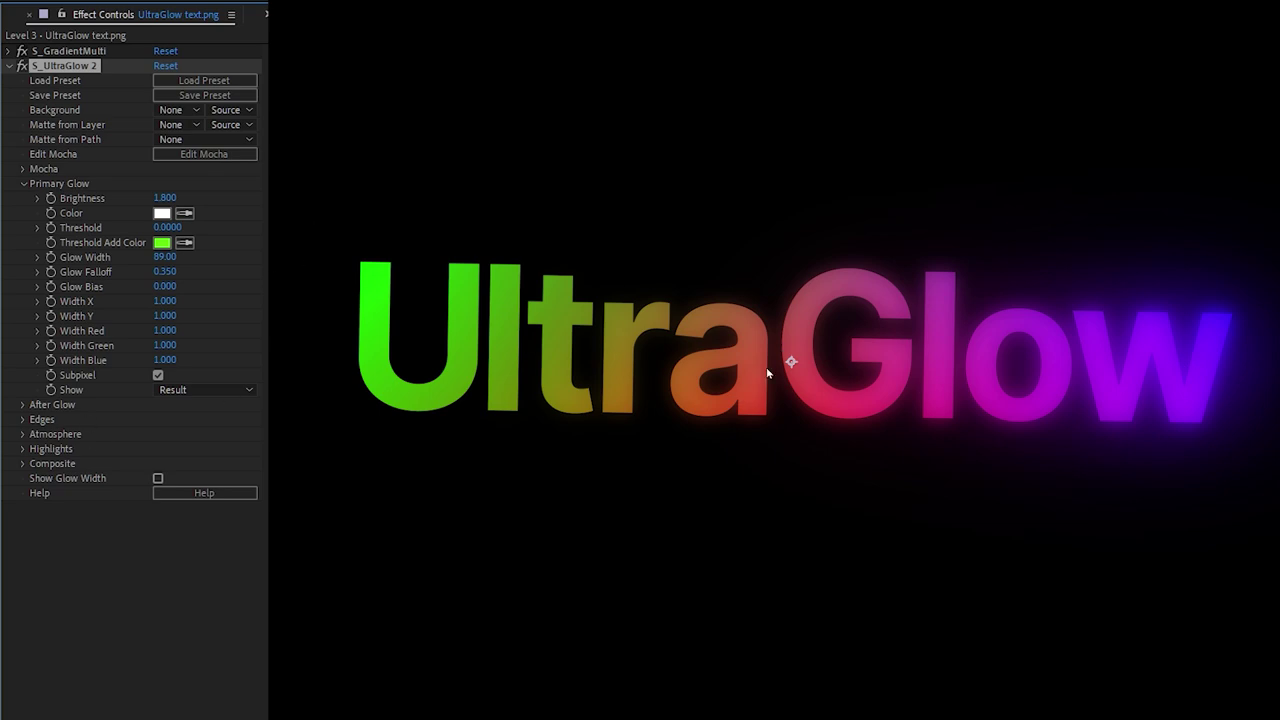
Step: Change the Threshold Add Color to dark blue 080C80 with a hue of 238° and a brightness of 50%
{"action": "left_click", "coordinate": [161, 242]}
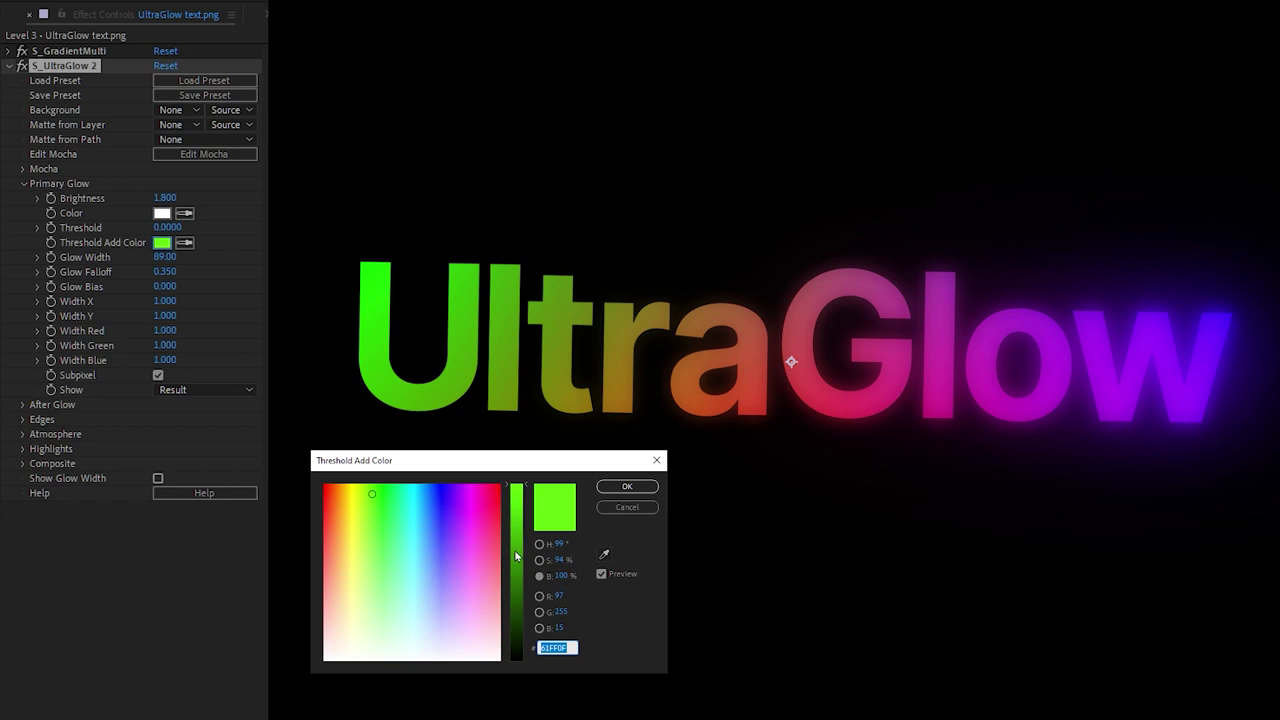
{"action": "left_click_drag", "start_coordinate": [524, 497], "coordinate": [662, 550]}
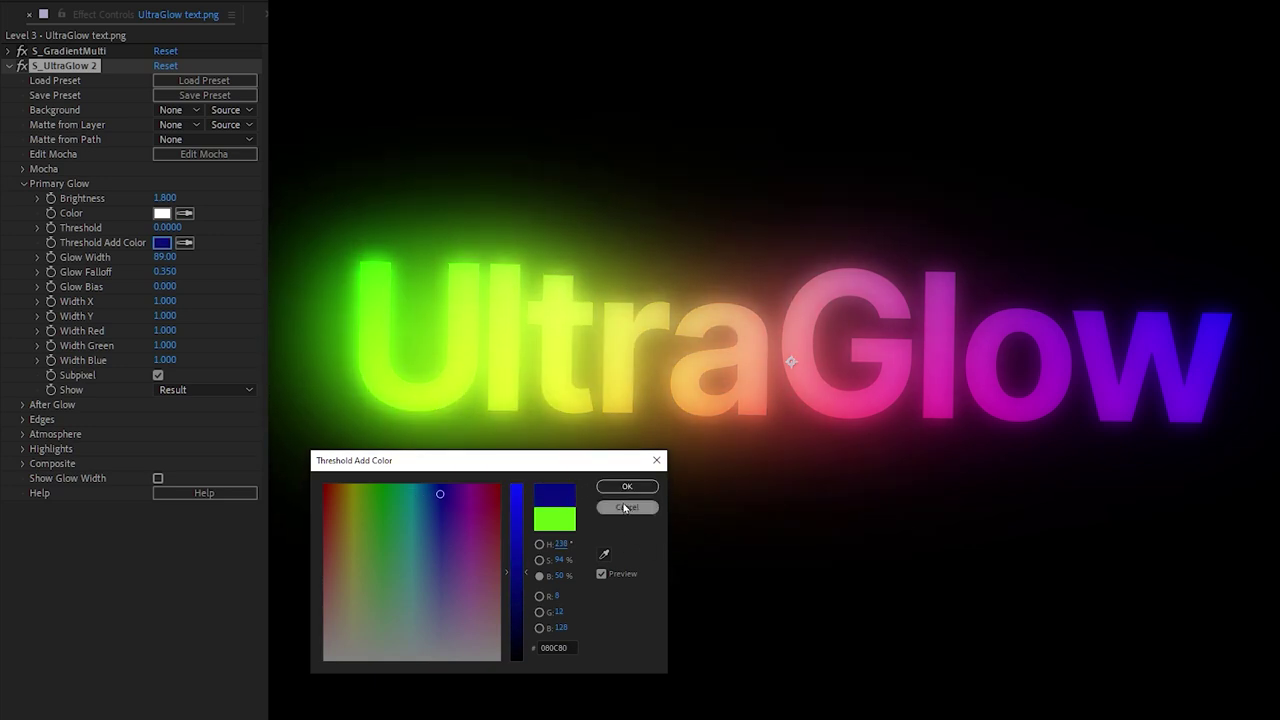
{"action": "left_click", "coordinate": [626, 508]}
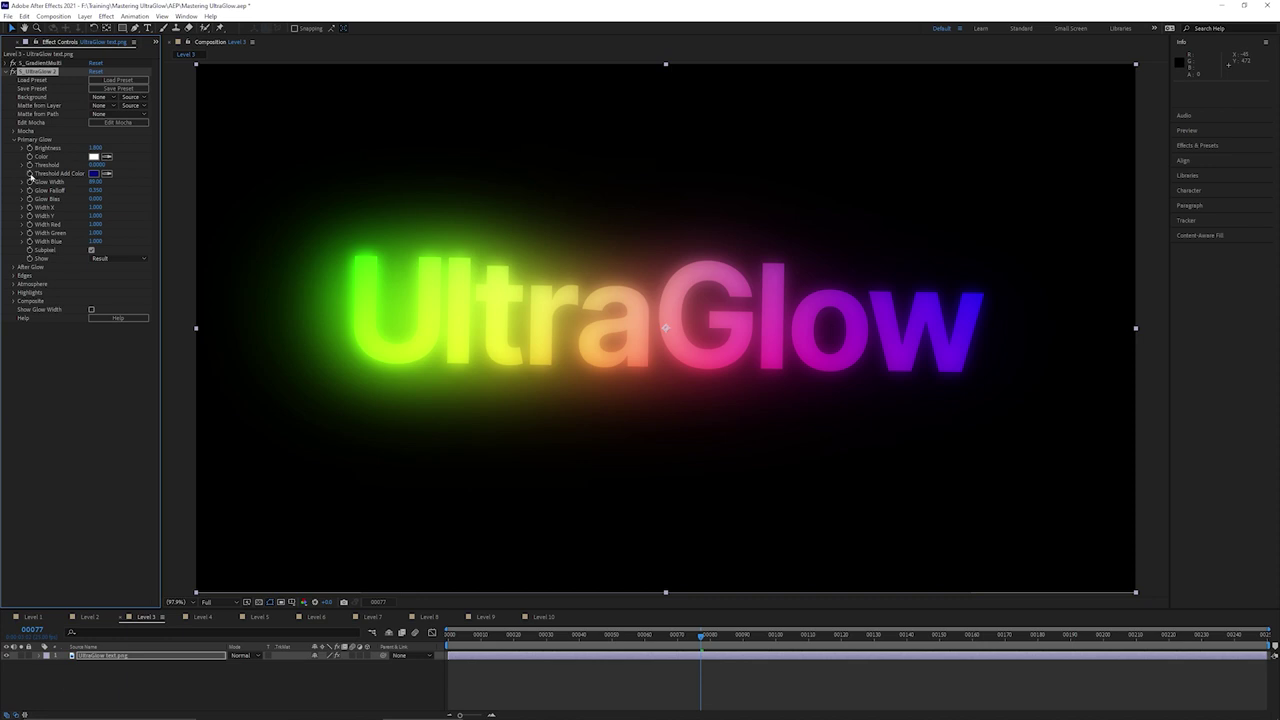
Step: Add the expression wiggle(3,1) to Threshold Add Color and play back the animated glow
{"action": "left_click", "coordinate": [30, 174], "text": "alt"}
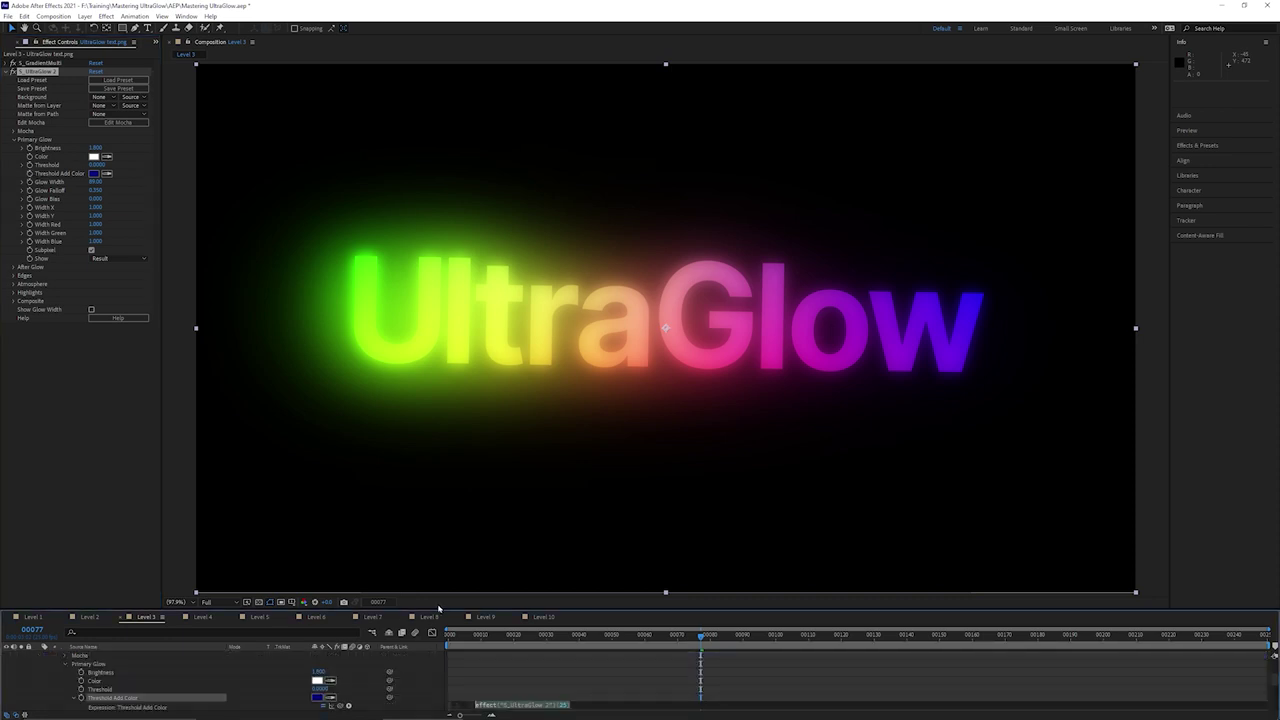
{"action": "left_click_drag", "start_coordinate": [439, 610], "coordinate": [440, 527]}
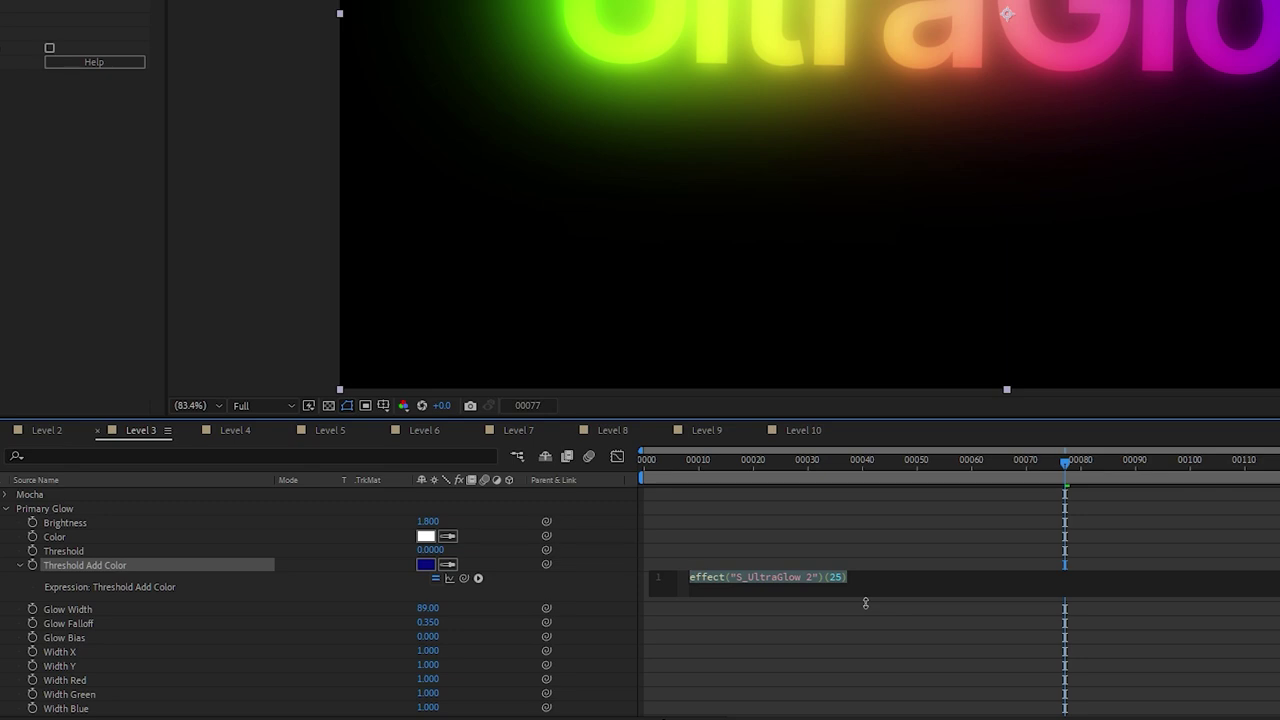
{"action": "type", "text": "wiggle("}
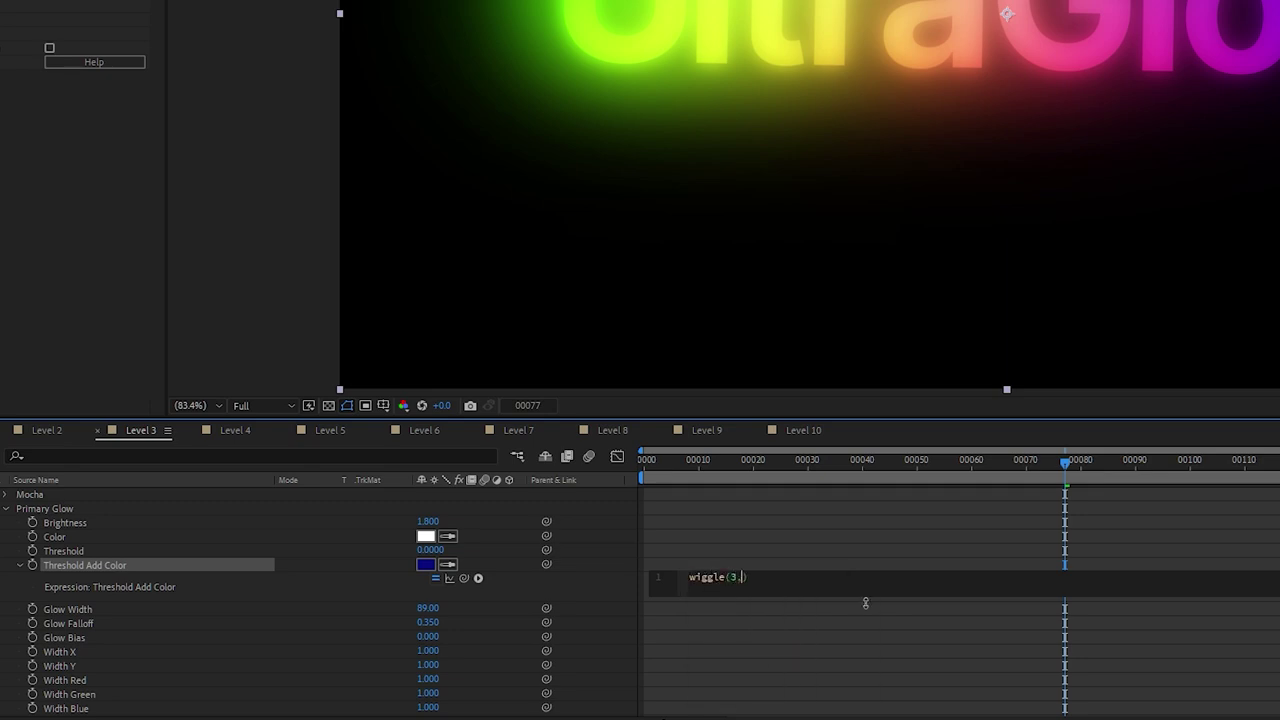
{"action": "type", "text": "3,1"}
{"action": "key", "text": "Return"}
{"action": "key", "text": "BackSpace"}
{"action": "left_click", "coordinate": [866, 603]}
{"action": "key", "text": "space"}
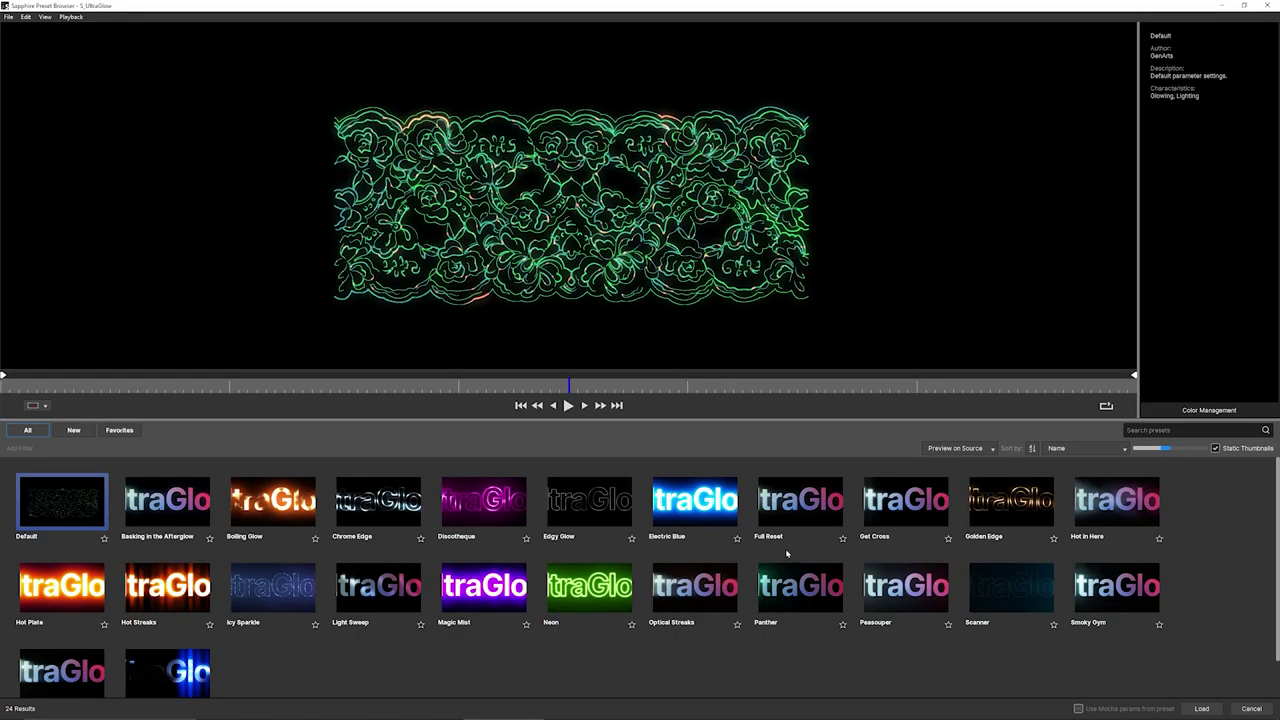
Step: Load the Full Reset preset on the lace pattern and set Brightness to 3.34, Glow Falloff to 0.8 and Glow Bias to -0.06
{"action": "left_click", "coordinate": [806, 510]}
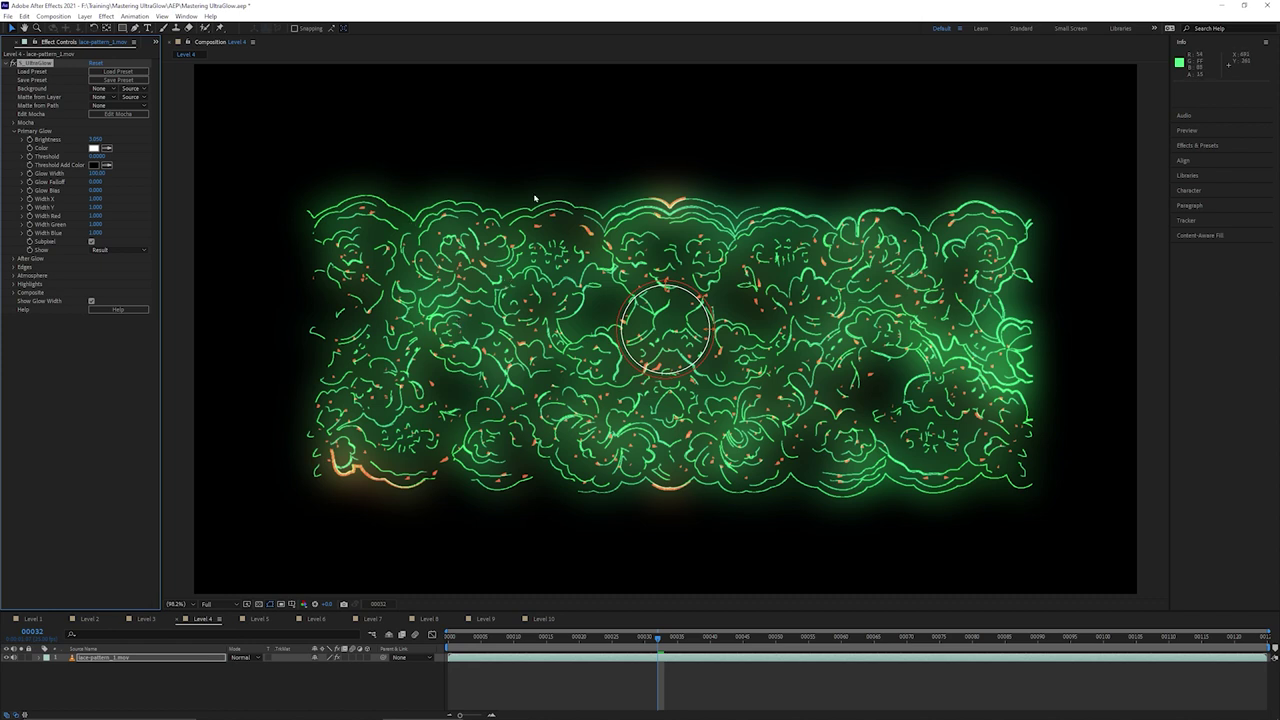
{"action": "left_click_drag", "start_coordinate": [95, 182], "coordinate": [138, 186]}
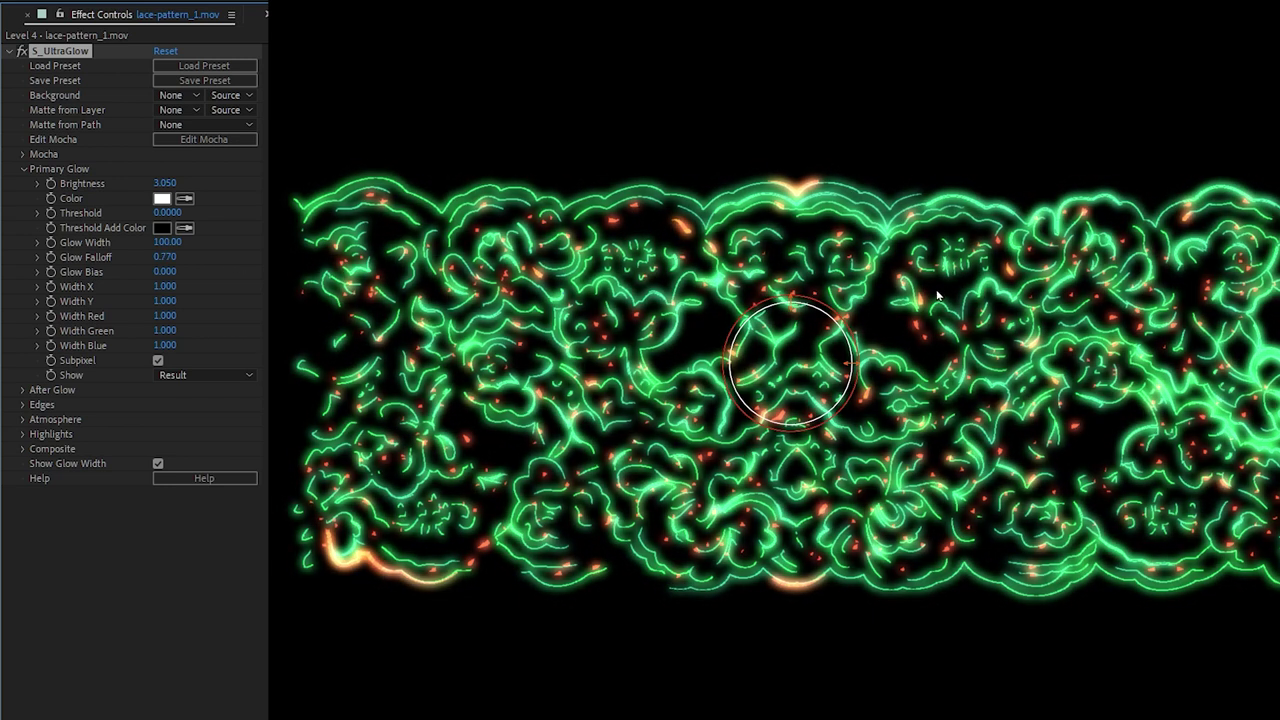
{"action": "mouse_move", "coordinate": [165, 271]}
{"action": "left_mouse_down"}
{"action": "mouse_move", "coordinate": [152, 281]}
{"action": "mouse_move", "coordinate": [170, 275]}
{"action": "left_mouse_up"}
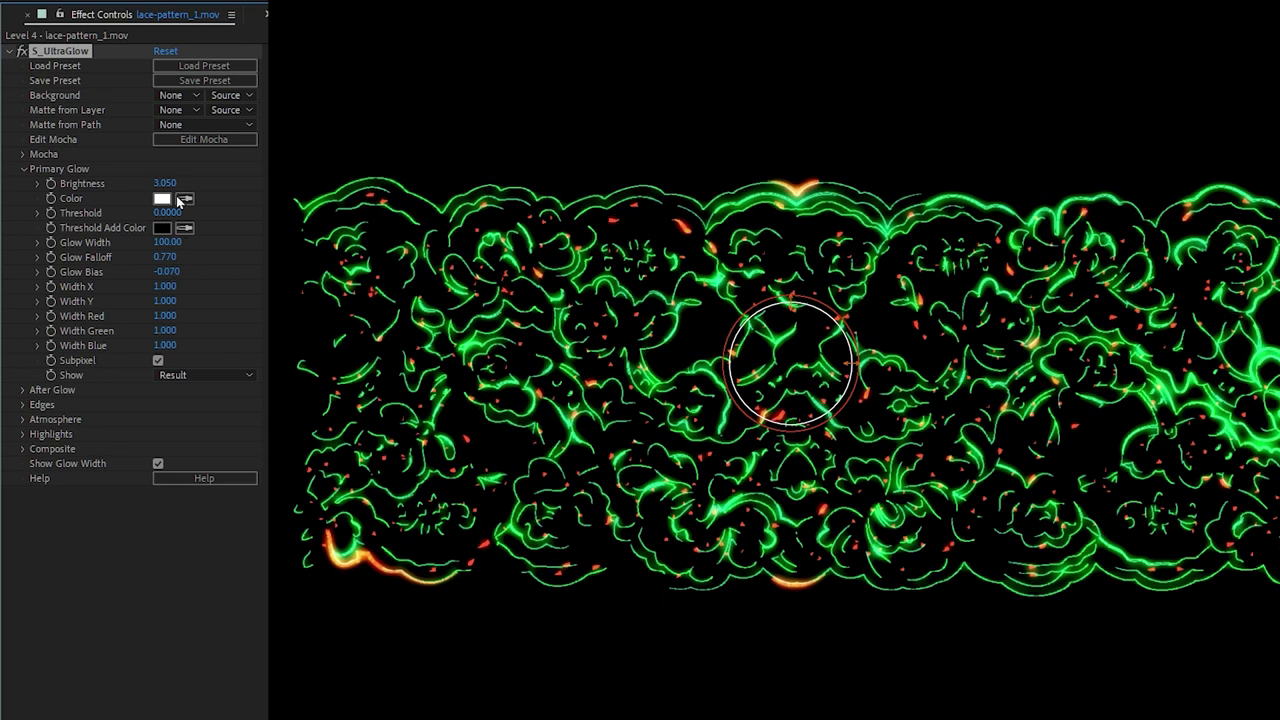
{"action": "left_click_drag", "start_coordinate": [178, 186], "coordinate": [172, 275]}
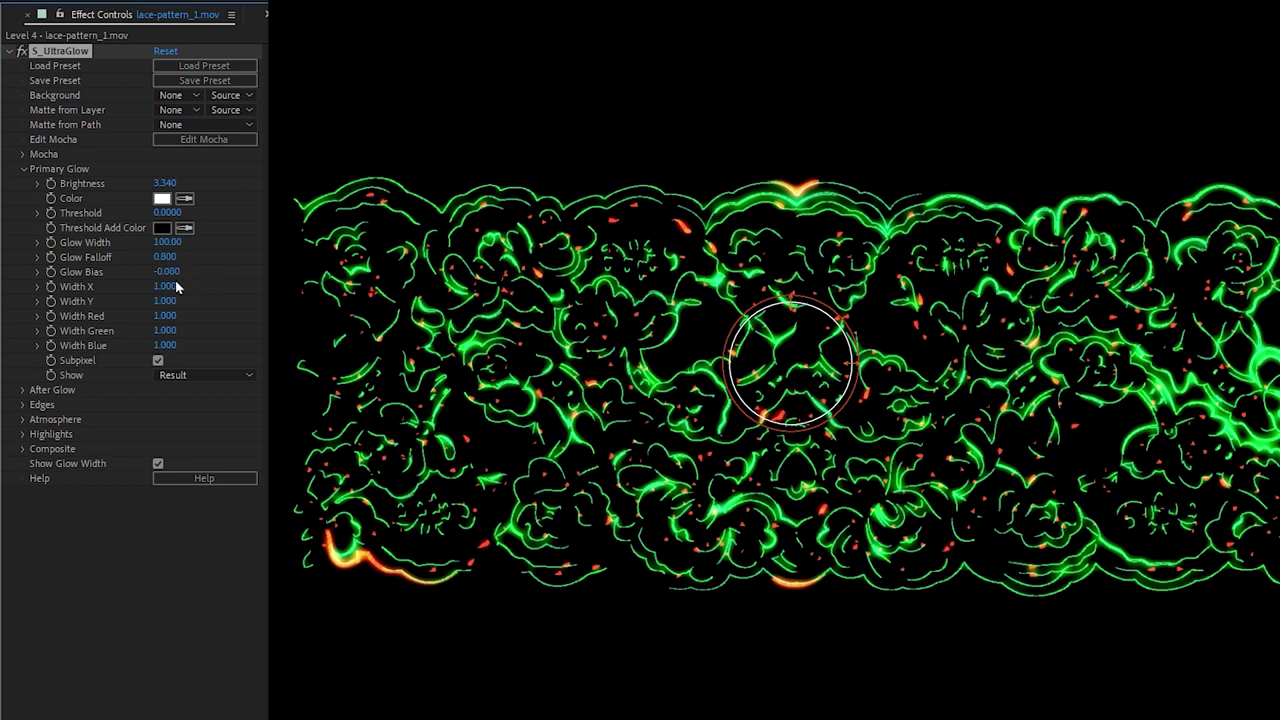
Step: Rework the lace pattern's primary glow with a negative Glow Falloff, a positive Glow Bias, a smaller Glow Width and lower Brightness, and play it back
{"action": "left_click_drag", "start_coordinate": [168, 271], "coordinate": [175, 276]}
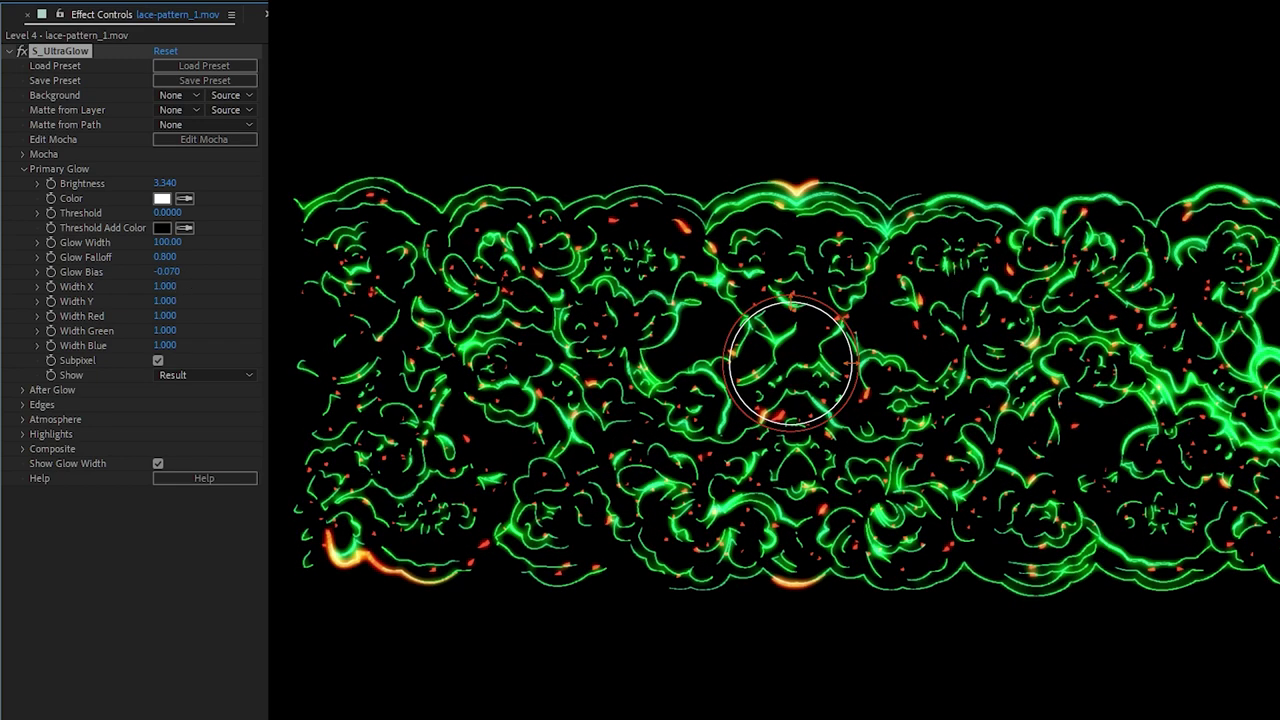
{"action": "key", "text": "space"}
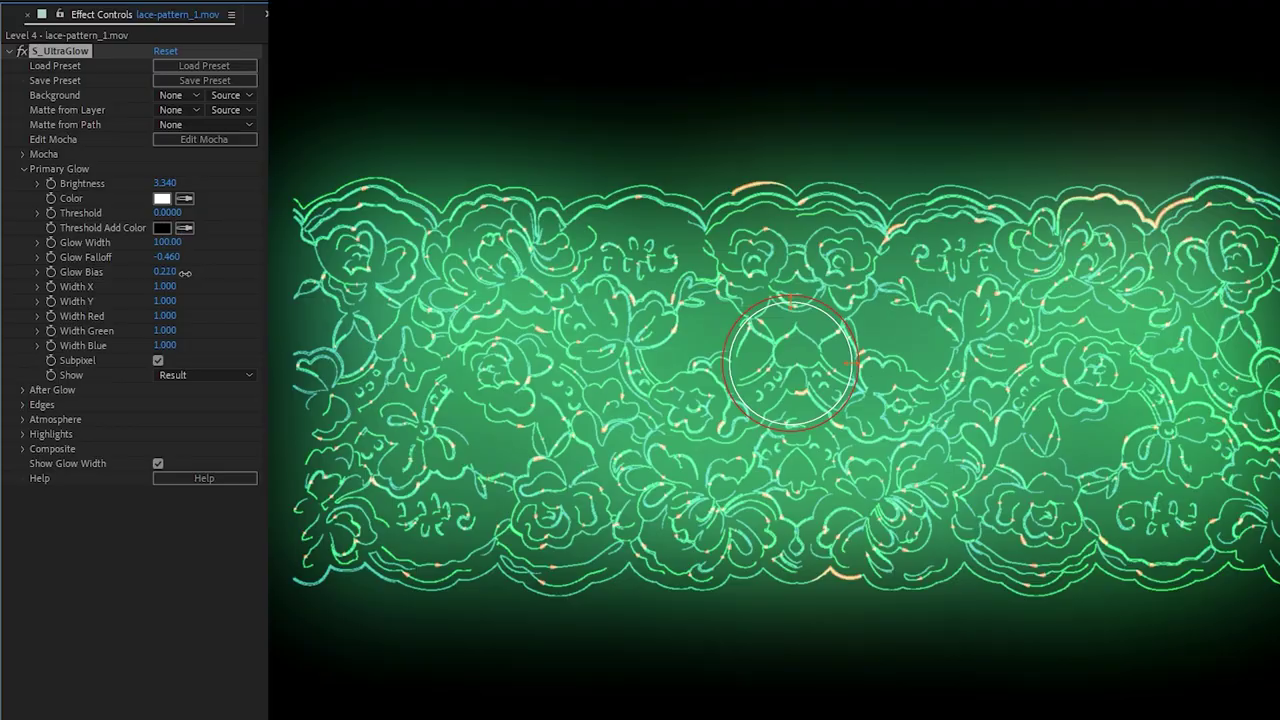
{"action": "left_click_drag", "start_coordinate": [185, 272], "coordinate": [183, 280]}
{"action": "left_click_drag", "start_coordinate": [178, 247], "coordinate": [53, 256]}
{"action": "left_click_drag", "start_coordinate": [176, 247], "coordinate": [181, 279]}
{"action": "left_click_drag", "start_coordinate": [170, 185], "coordinate": [14, 210]}
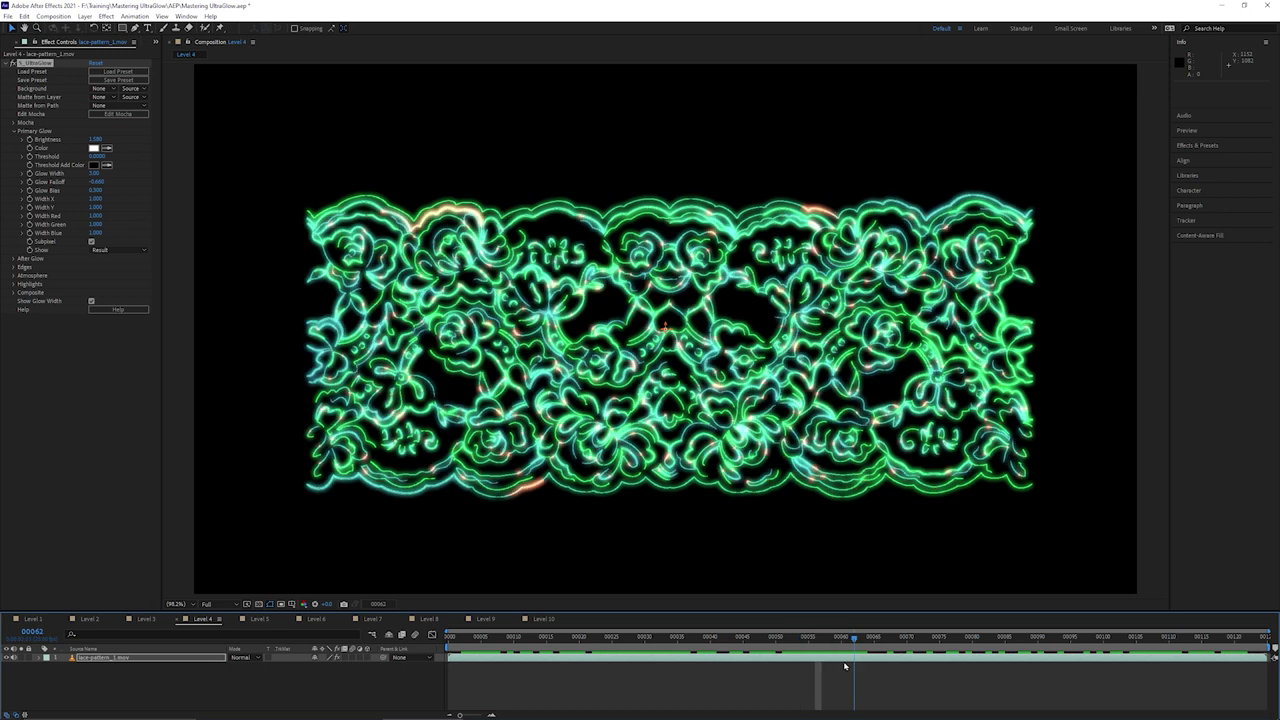
{"action": "key", "text": "space"}
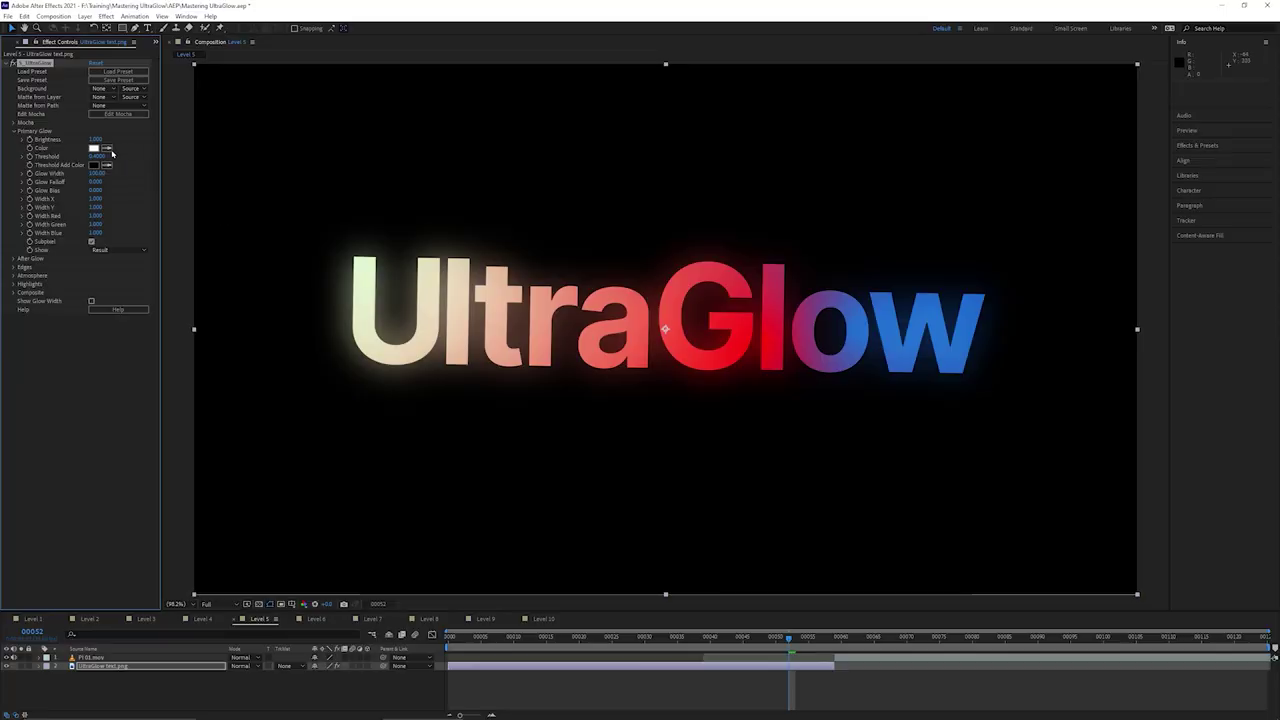
Step: Set the primary glow of the Level 5 text to a Brightness of 1.73 and a Glow Width of 44
{"action": "left_click_drag", "start_coordinate": [105, 142], "coordinate": [73, 175]}
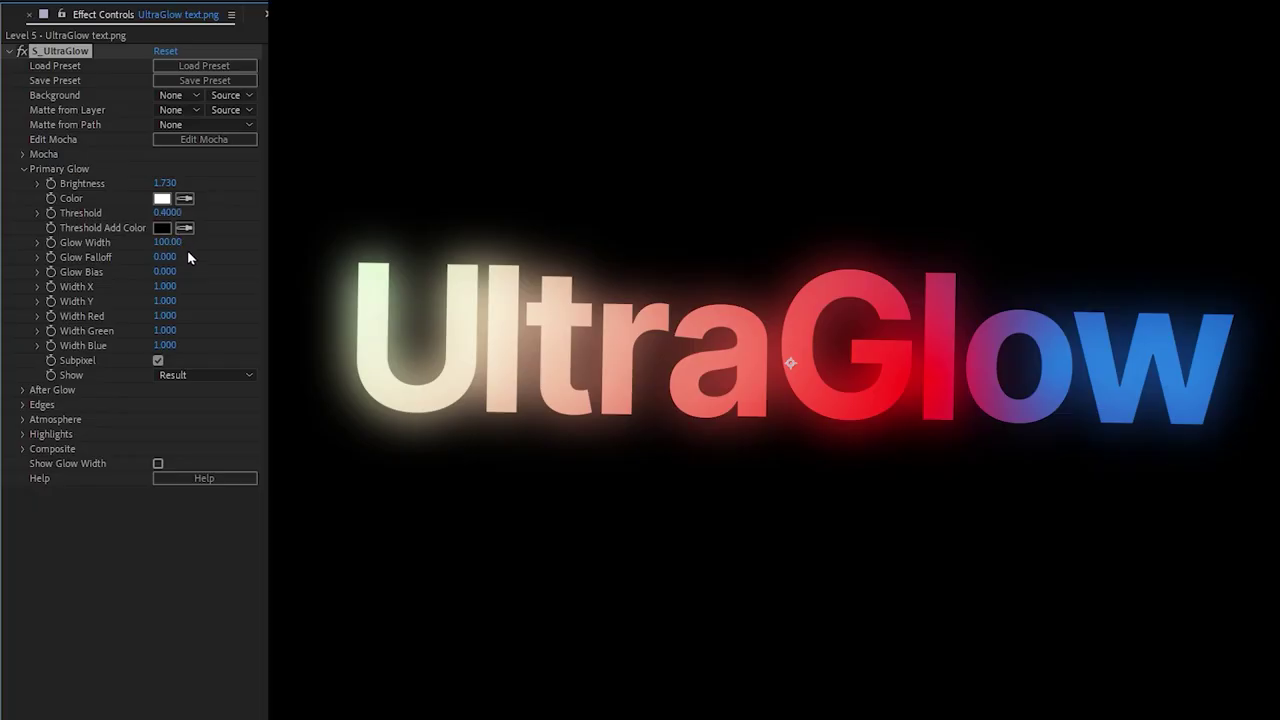
{"action": "left_click_drag", "start_coordinate": [95, 174], "coordinate": [67, 175]}
{"action": "left_click_drag", "start_coordinate": [116, 245], "coordinate": [129, 246]}
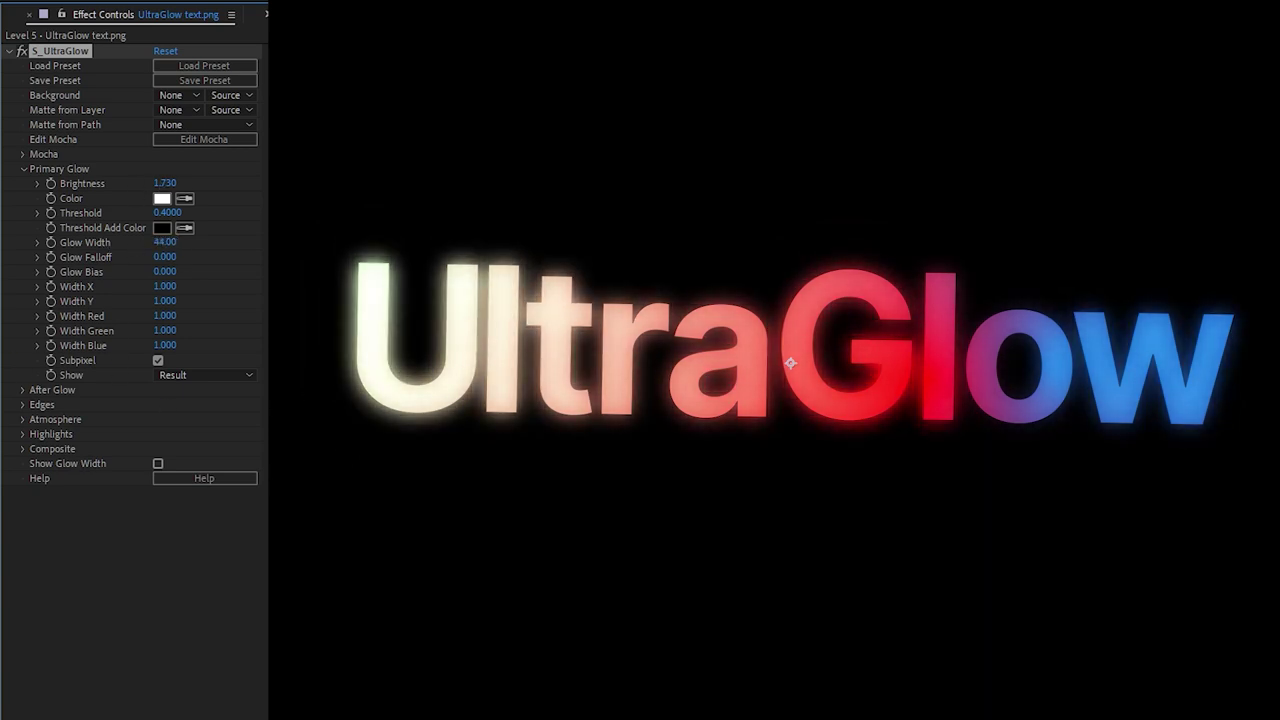
Step: Add an after glow to the Level 5 text, increasing the After Glow Width to 270
{"action": "left_click", "coordinate": [23, 390]}
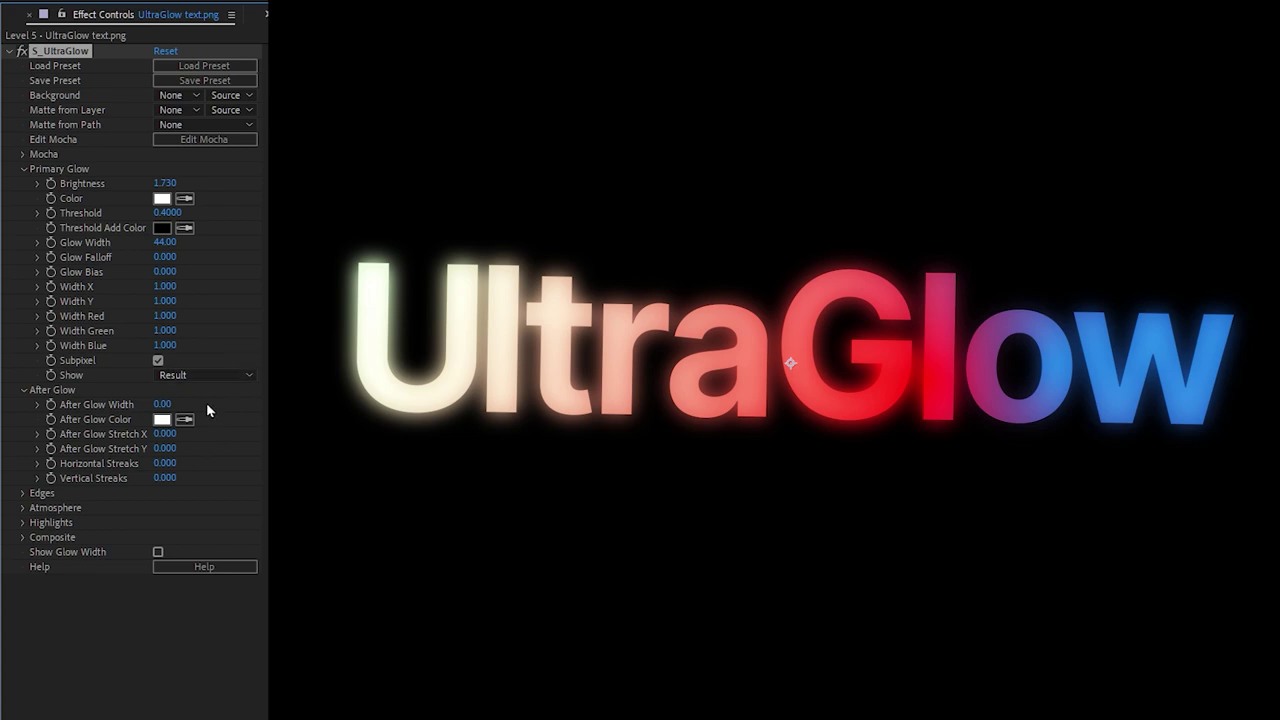
{"action": "left_click", "coordinate": [162, 404]}
{"action": "type", "text": "244"}
{"action": "key", "text": "Return"}
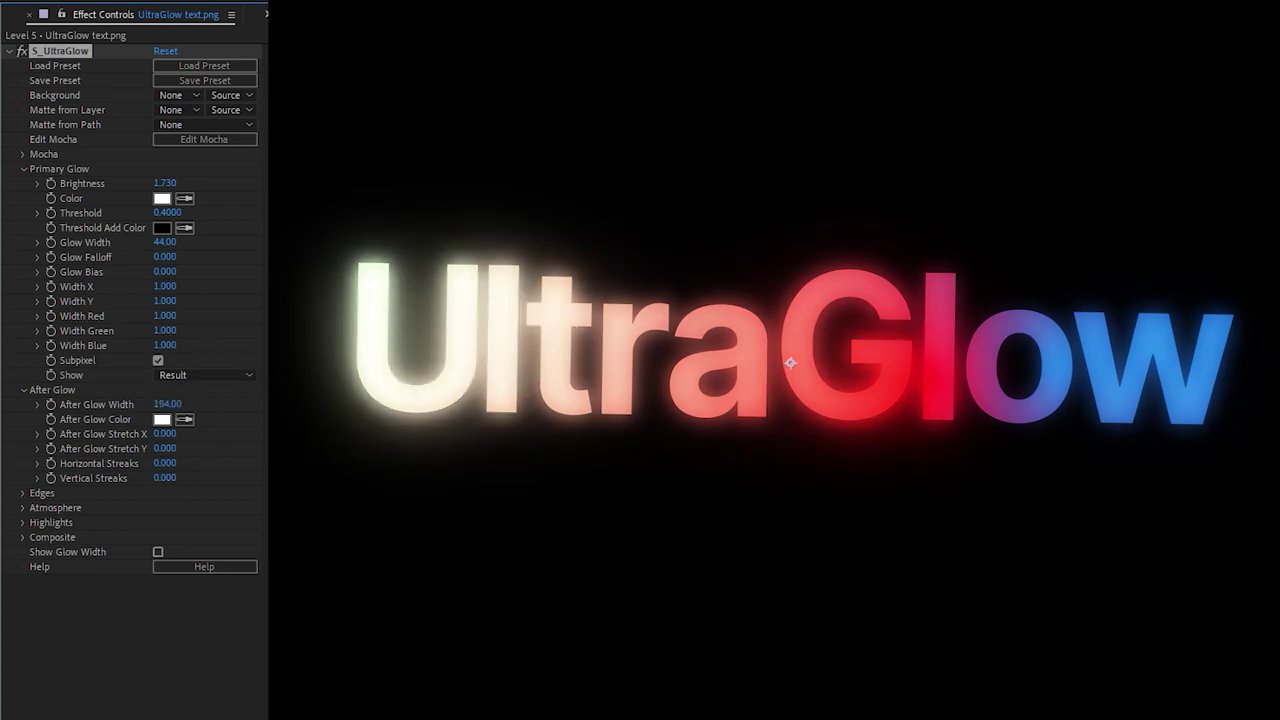
{"action": "left_click_drag", "start_coordinate": [167, 404], "coordinate": [195, 404]}
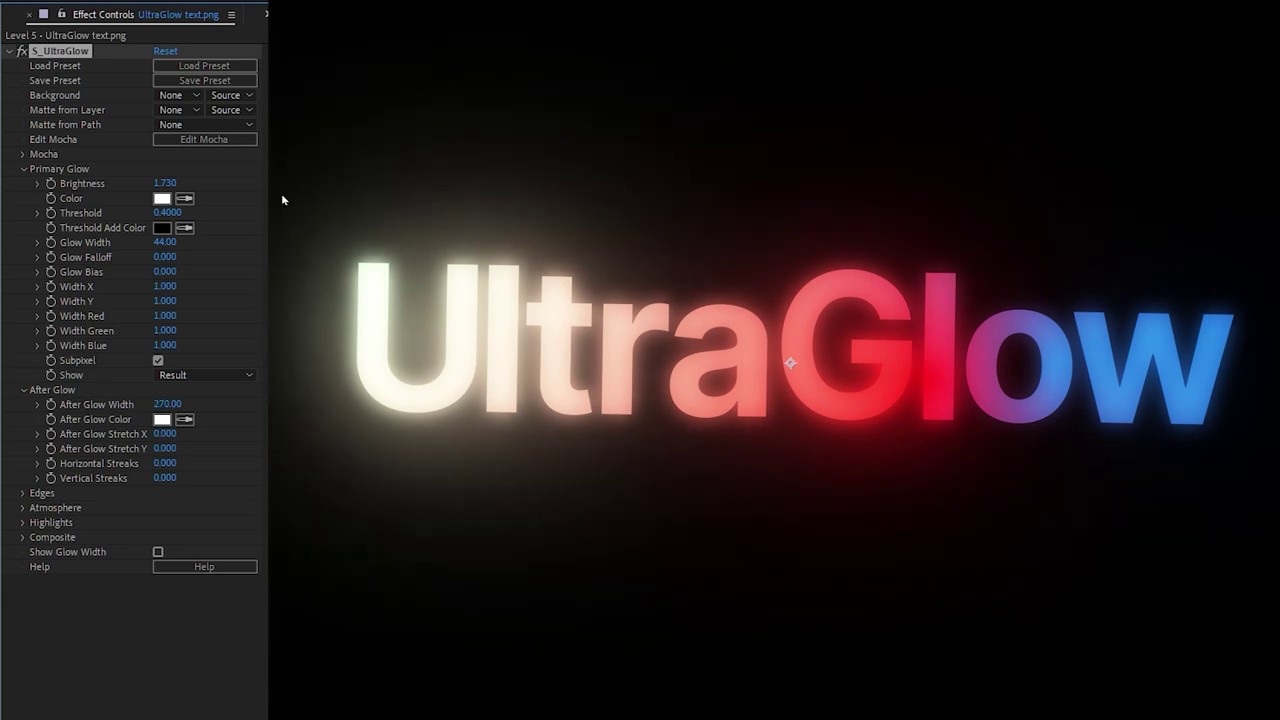
Step: Zero the After Glow Width for comparison and raise it again to 261
{"action": "left_click", "coordinate": [165, 404]}
{"action": "type", "text": "0"}
{"action": "key", "text": "Return"}
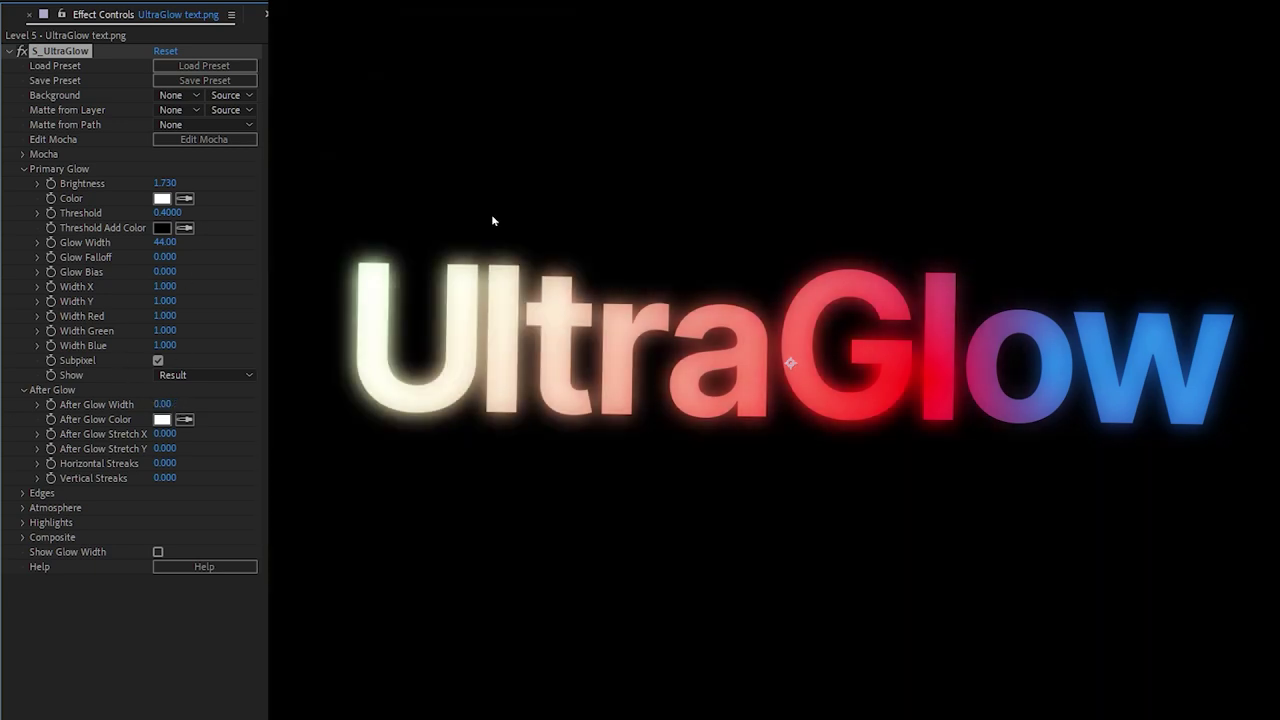
{"action": "left_click_drag", "start_coordinate": [162, 404], "coordinate": [188, 404]}
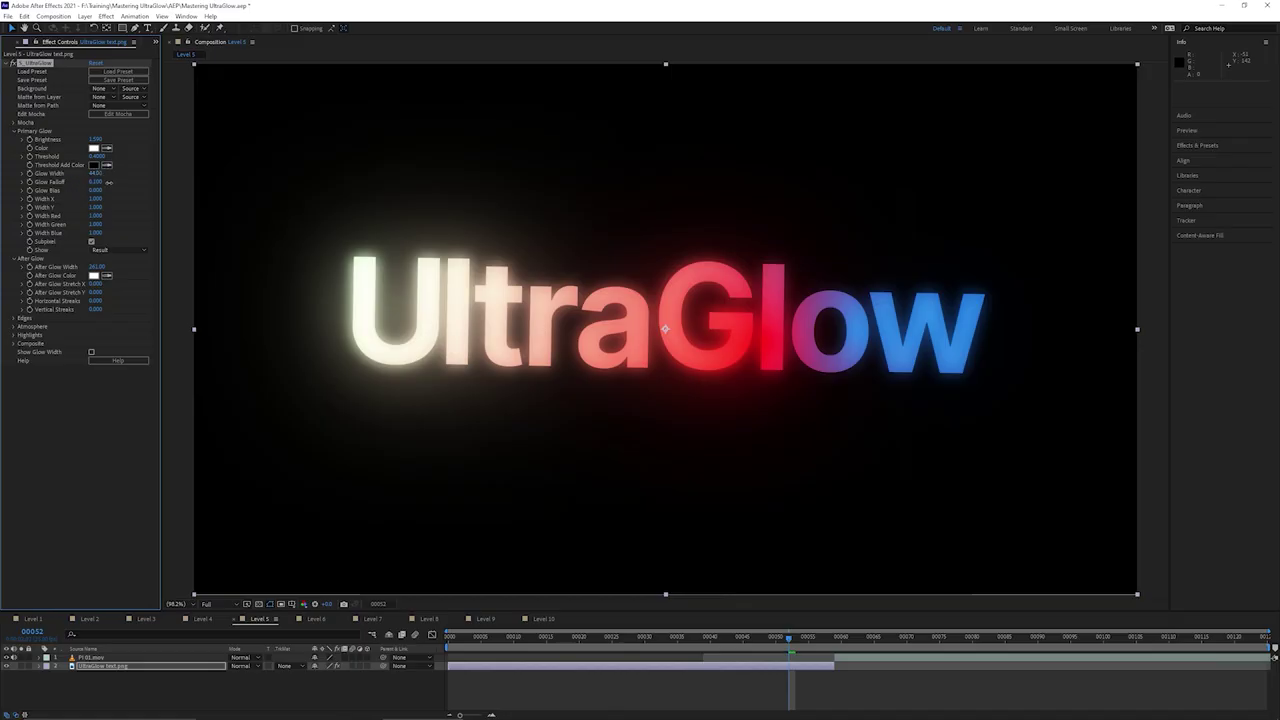
Step: Set Glow Falloff to 0.51, Glow Bias to -0.16, Threshold to 0.09, Glow Width to 58 and Brightness to 1.34 on the Level 5 text
{"action": "left_click_drag", "start_coordinate": [108, 183], "coordinate": [115, 182]}
{"action": "left_click_drag", "start_coordinate": [97, 182], "coordinate": [109, 183]}
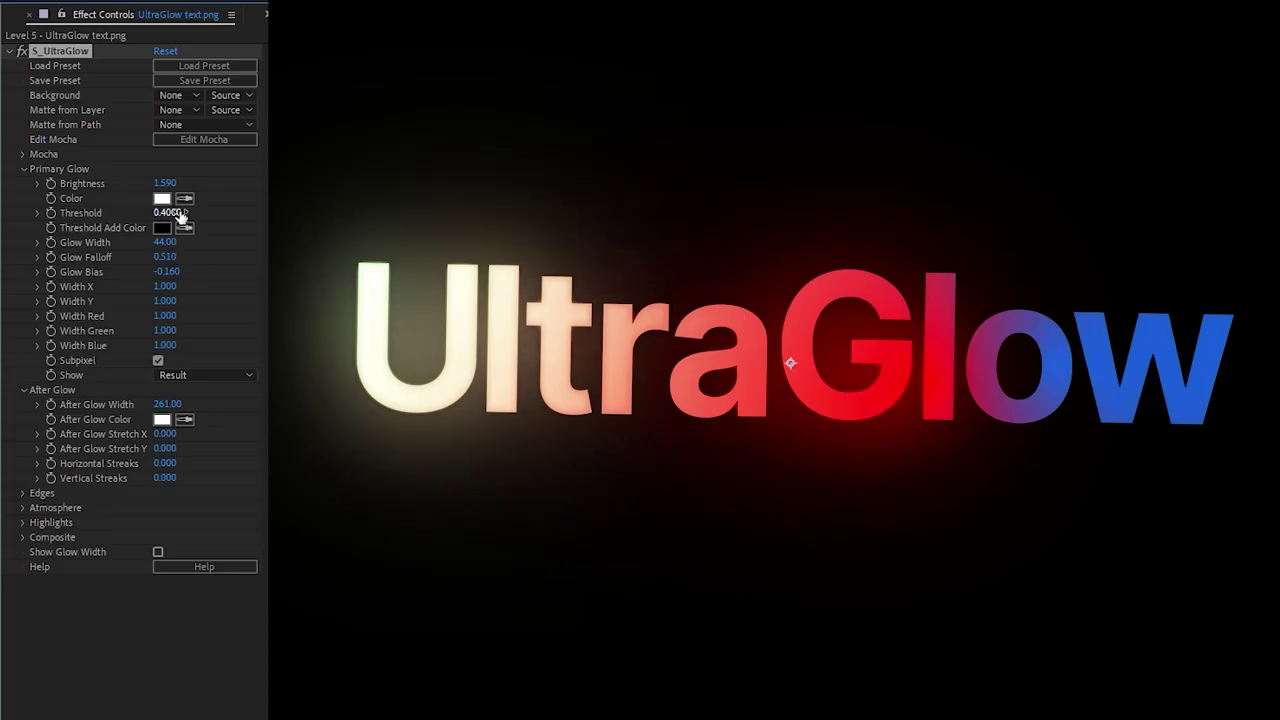
{"action": "left_click_drag", "start_coordinate": [170, 214], "coordinate": [198, 249]}
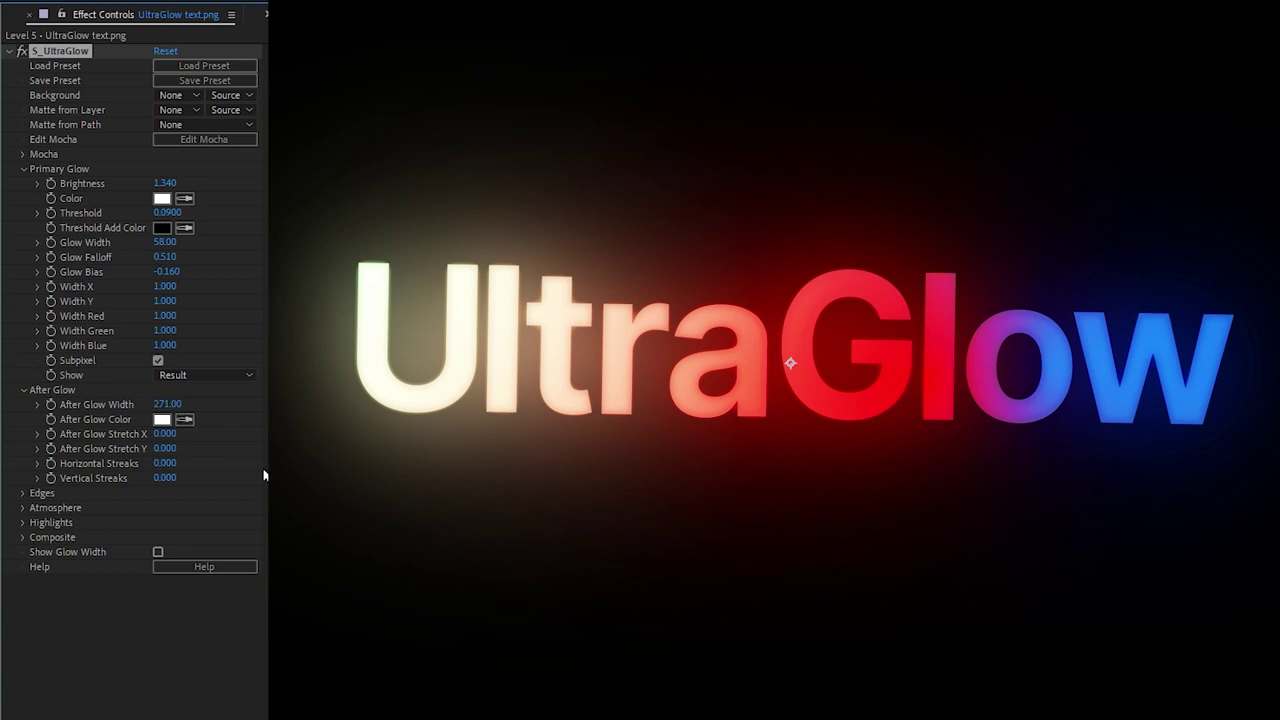
Step: Sample the blue of the letter o as the primary glow Color and the red of the letter G as the After Glow Color
{"action": "left_click", "coordinate": [184, 198]}
{"action": "left_click", "coordinate": [1070, 358]}
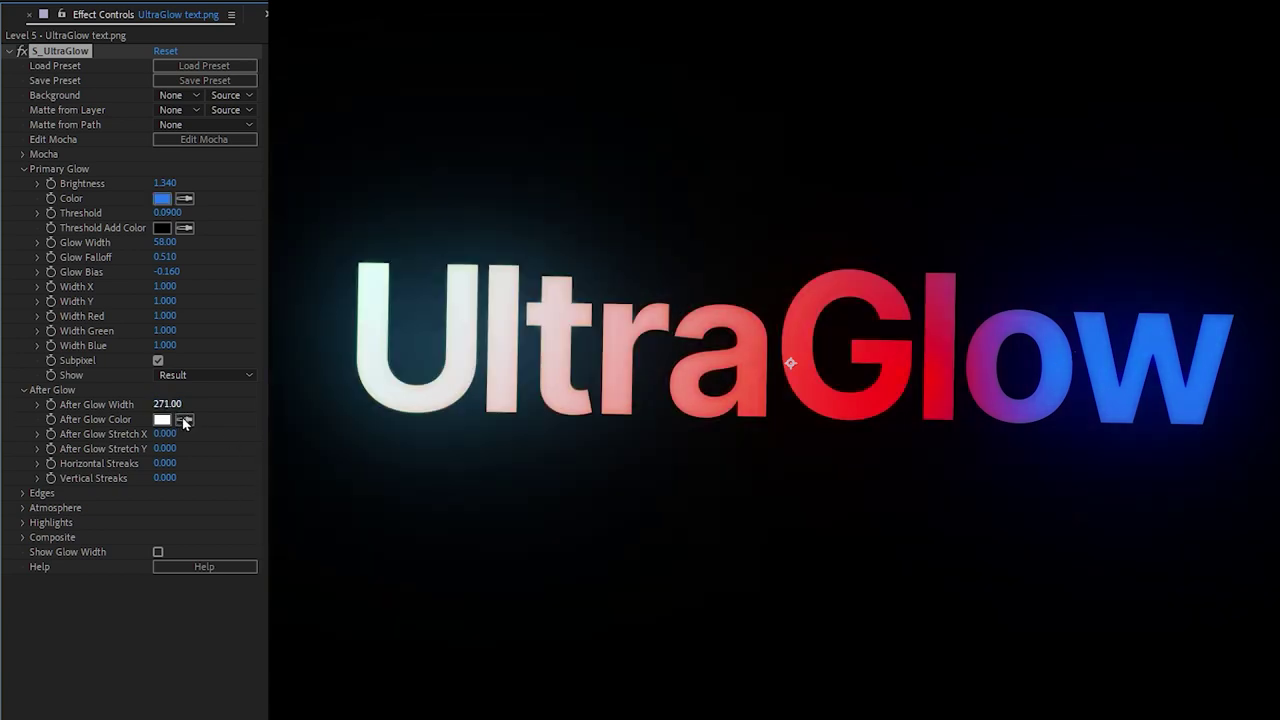
{"action": "left_click", "coordinate": [184, 423]}
{"action": "left_click", "coordinate": [884, 294]}
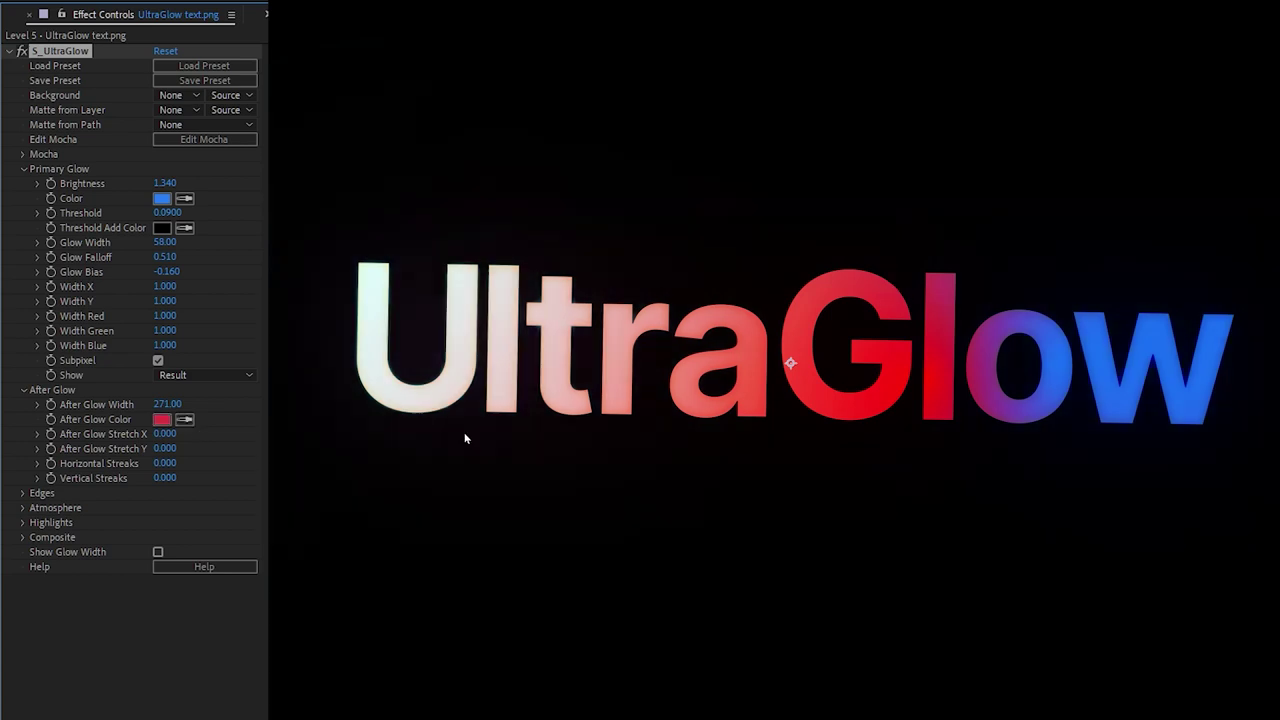
Step: Sample the blue of the letter w as the After Glow Color, and set Glow Falloff and Glow Bias to 0
{"action": "left_click", "coordinate": [184, 419]}
{"action": "left_click", "coordinate": [1090, 374]}
{"action": "left_click", "coordinate": [164, 257]}
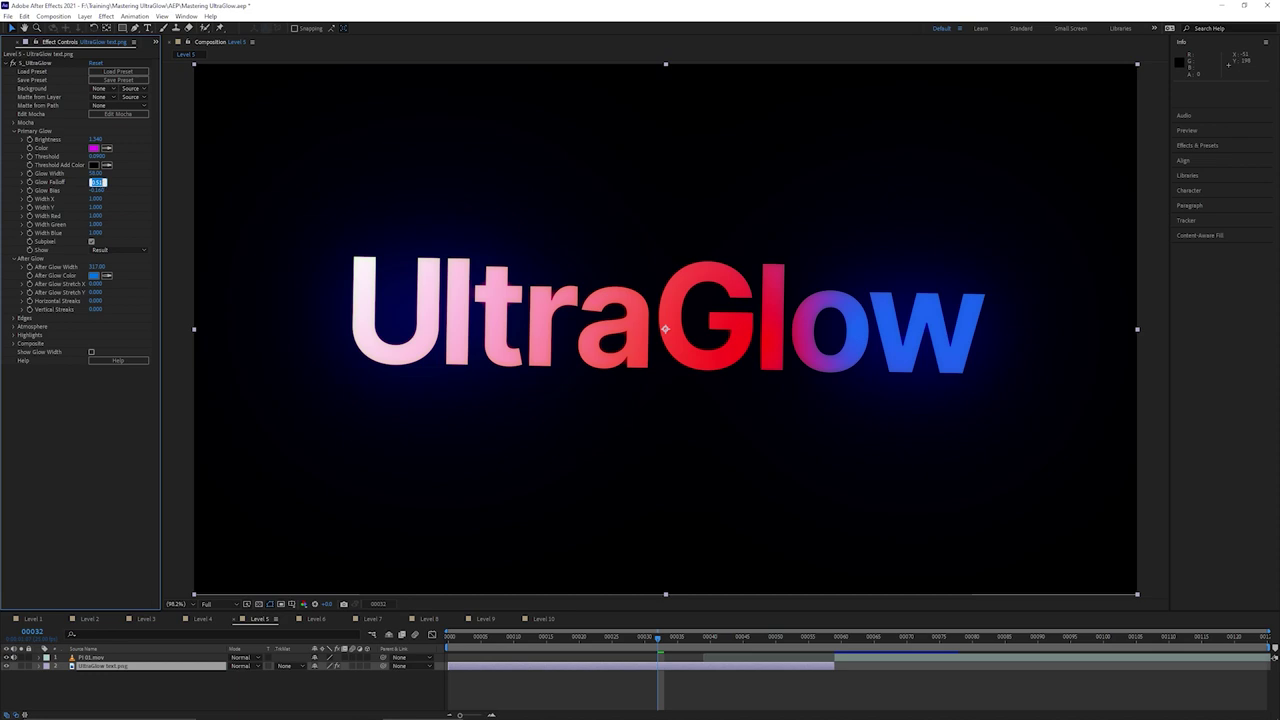
{"action": "left_click", "coordinate": [98, 190]}
{"action": "type", "text": "000"}
{"action": "key", "text": "Return"}
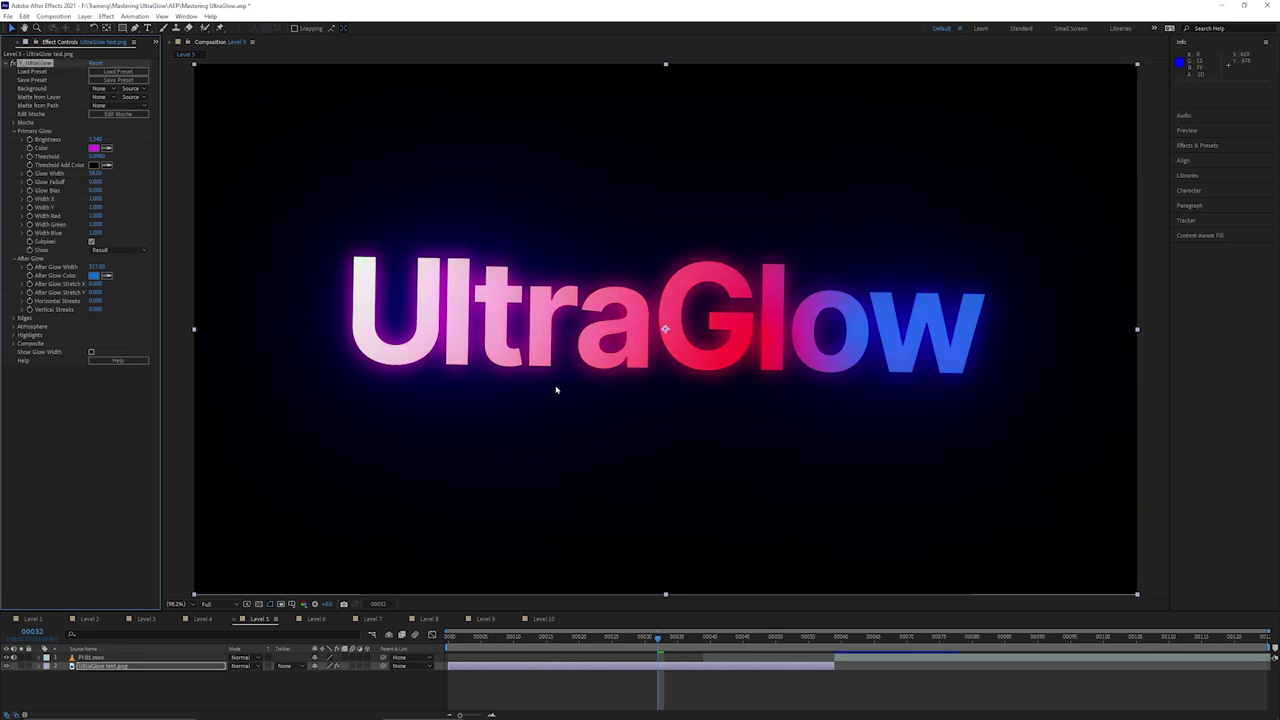
Step: Change the primary glow Color of the Level 5 text to magenta F330DE
{"action": "left_click", "coordinate": [94, 149]}
{"action": "left_click_drag", "start_coordinate": [438, 459], "coordinate": [377, 441]}
{"action": "left_click_drag", "start_coordinate": [390, 522], "coordinate": [477, 521]}
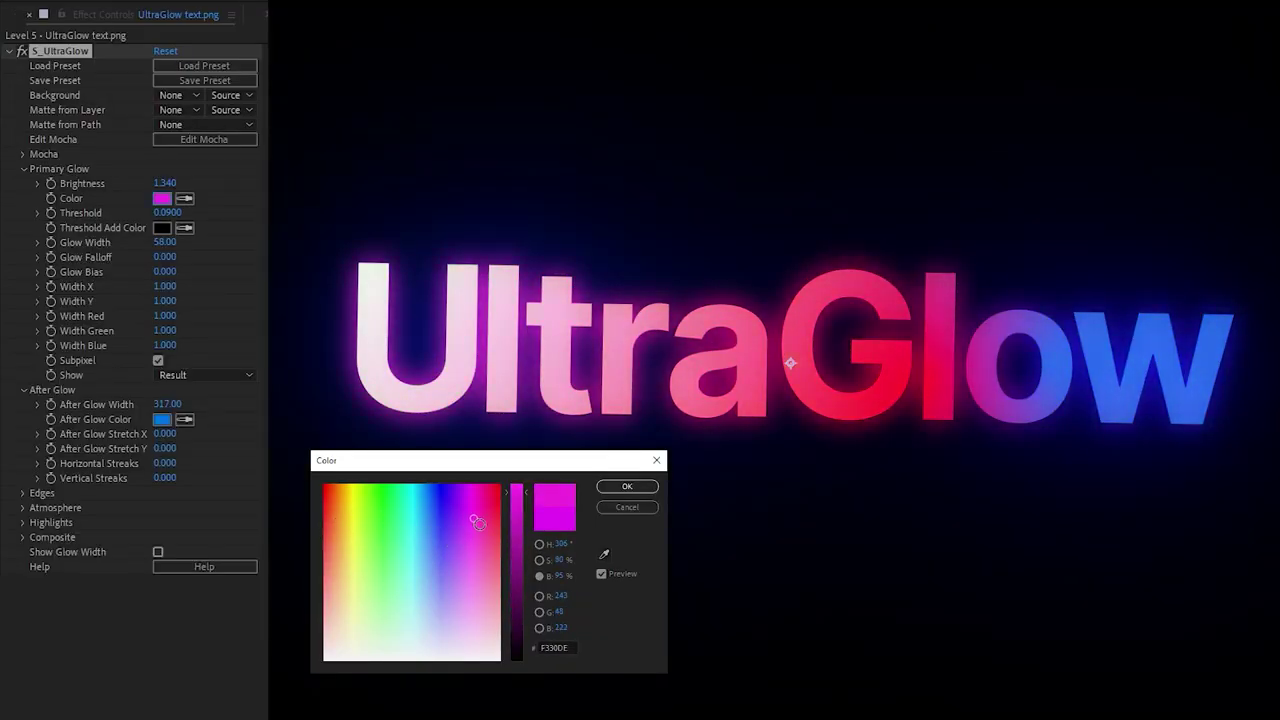
{"action": "left_click", "coordinate": [624, 488]}
Step: Change the After Glow Color to a deeper, slightly less saturated blue
{"action": "left_click", "coordinate": [161, 419]}
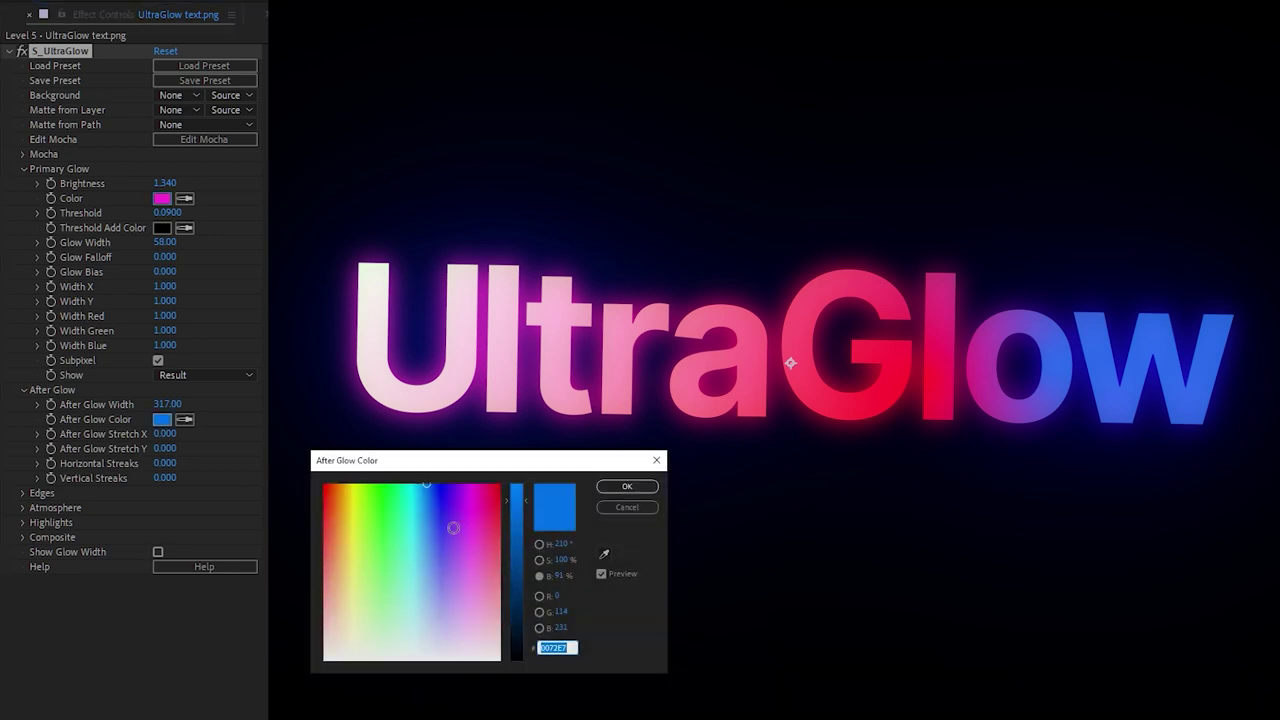
{"action": "mouse_move", "coordinate": [432, 498]}
{"action": "left_mouse_down"}
{"action": "mouse_move", "coordinate": [437, 522]}
{"action": "mouse_move", "coordinate": [376, 564]}
{"action": "mouse_move", "coordinate": [447, 607]}
{"action": "mouse_move", "coordinate": [449, 551]}
{"action": "mouse_move", "coordinate": [420, 505]}
{"action": "mouse_move", "coordinate": [442, 515]}
{"action": "left_mouse_up"}
{"action": "left_click", "coordinate": [644, 489]}
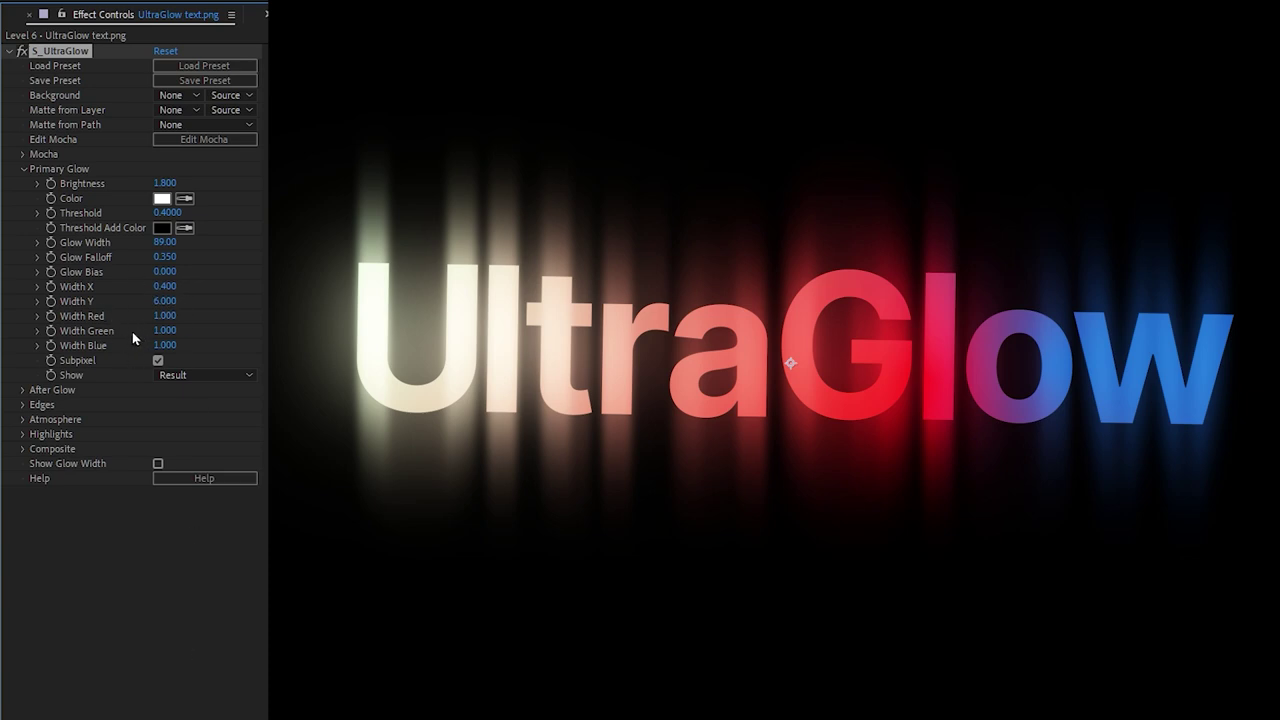
Step: Set Width Green to 1.15 and Width Blue to 1.17 on the Level 6 text
{"action": "mouse_move", "coordinate": [187, 332]}
{"action": "left_mouse_down"}
{"action": "mouse_move", "coordinate": [177, 329]}
{"action": "mouse_move", "coordinate": [186, 349]}
{"action": "left_mouse_up"}
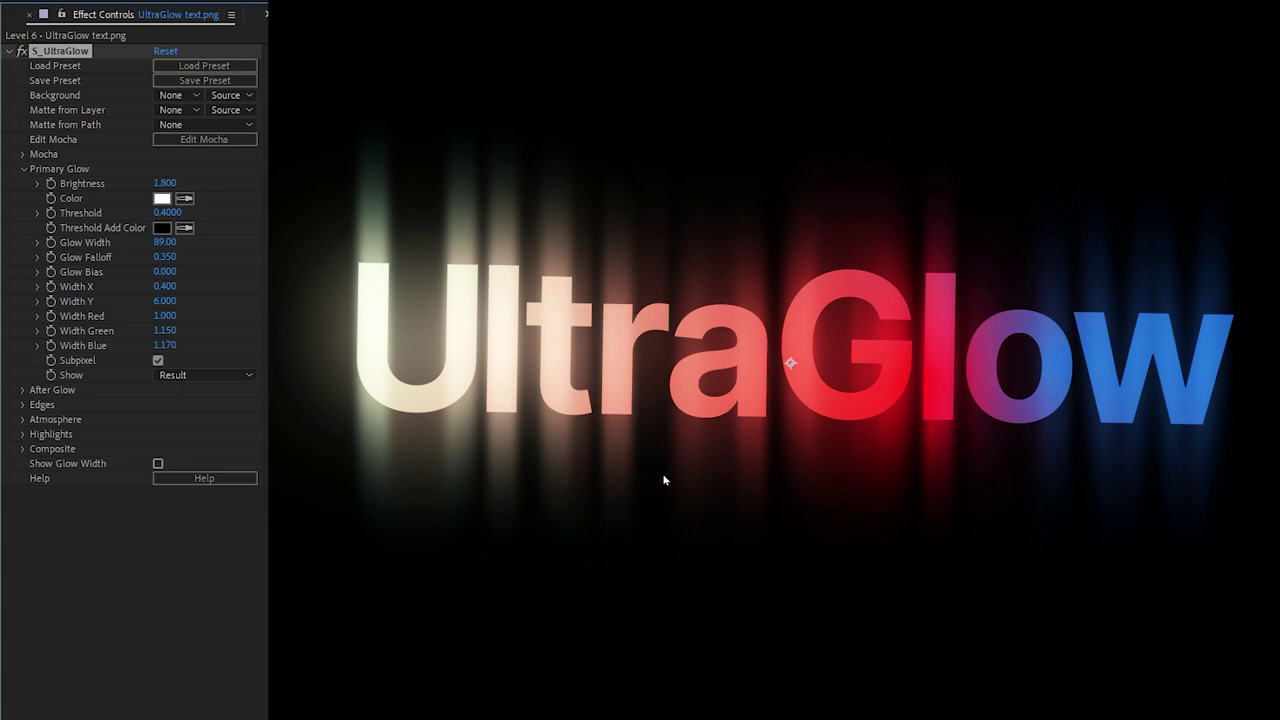
Step: Zero the After Glow Stretch X and Y and the Horizontal and Vertical Streaks on the Level 6 text, and readjust After Glow Stretch Y
{"action": "left_click", "coordinate": [23, 389]}
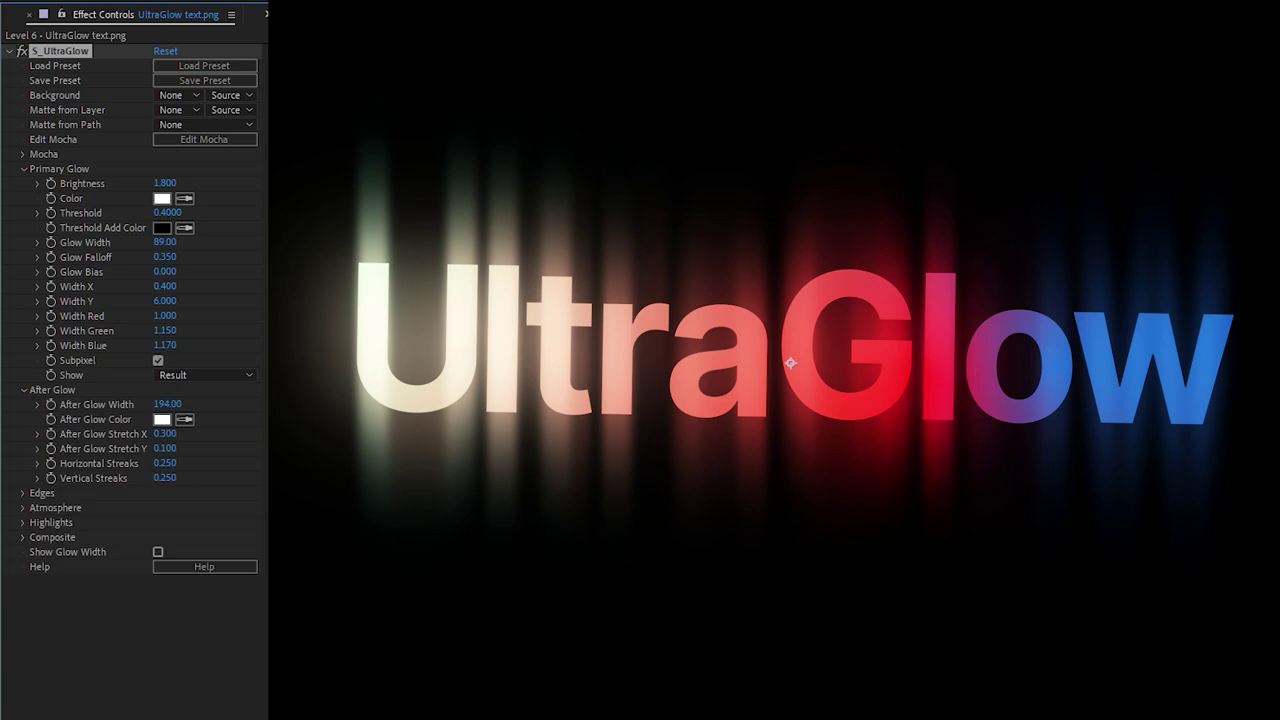
{"action": "left_click_drag", "start_coordinate": [167, 434], "coordinate": [81, 442]}
{"action": "left_click_drag", "start_coordinate": [167, 449], "coordinate": [14, 471]}
{"action": "left_click_drag", "start_coordinate": [165, 478], "coordinate": [83, 483]}
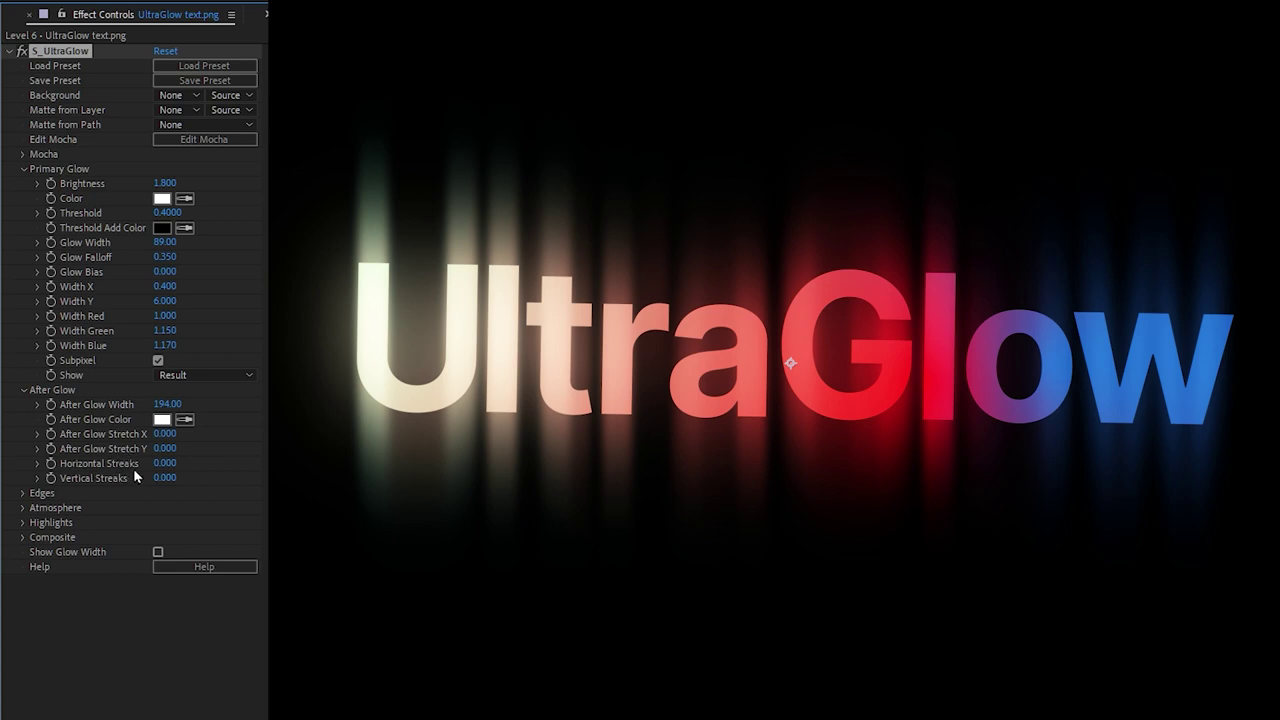
{"action": "mouse_move", "coordinate": [166, 449]}
{"action": "left_mouse_down"}
{"action": "mouse_move", "coordinate": [230, 449]}
{"action": "mouse_move", "coordinate": [184, 441]}
{"action": "left_mouse_up"}
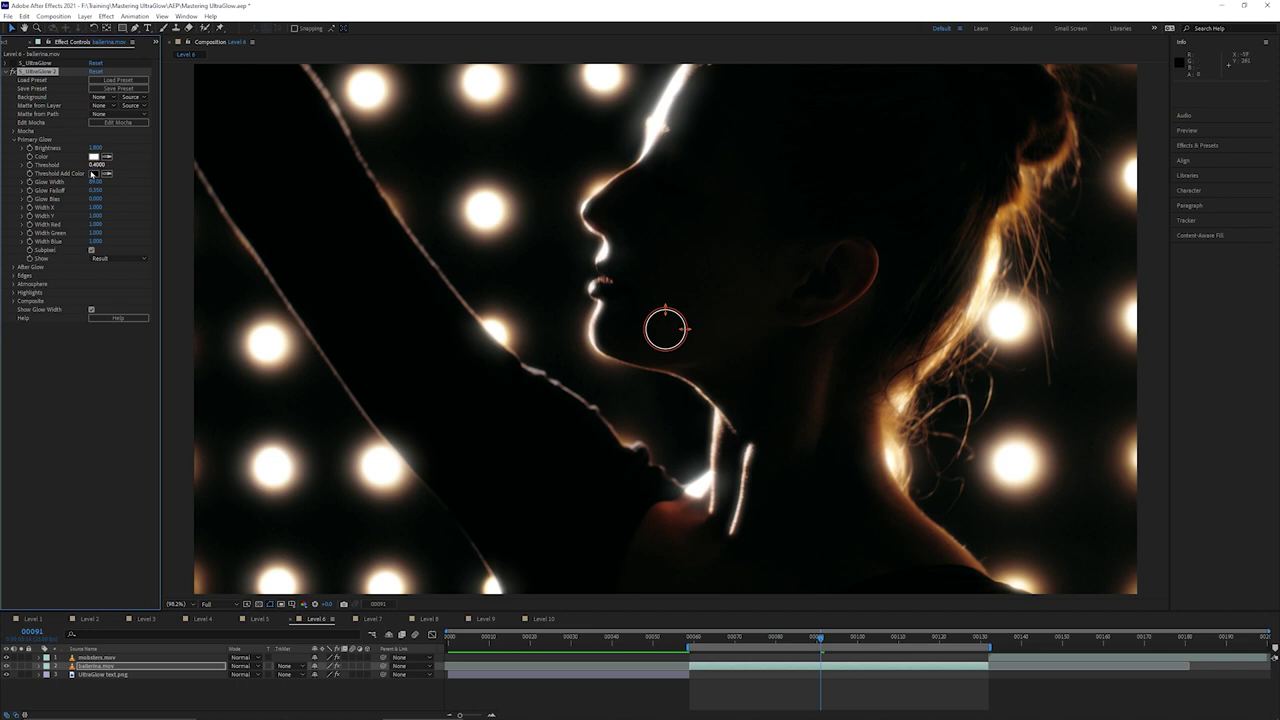
Step: Set the Threshold to 0.42 and reset Width X and Width Y to 1 in S_UltraGlow 2 on the ballerina clip
{"action": "left_click_drag", "start_coordinate": [96, 165], "coordinate": [45, 173]}
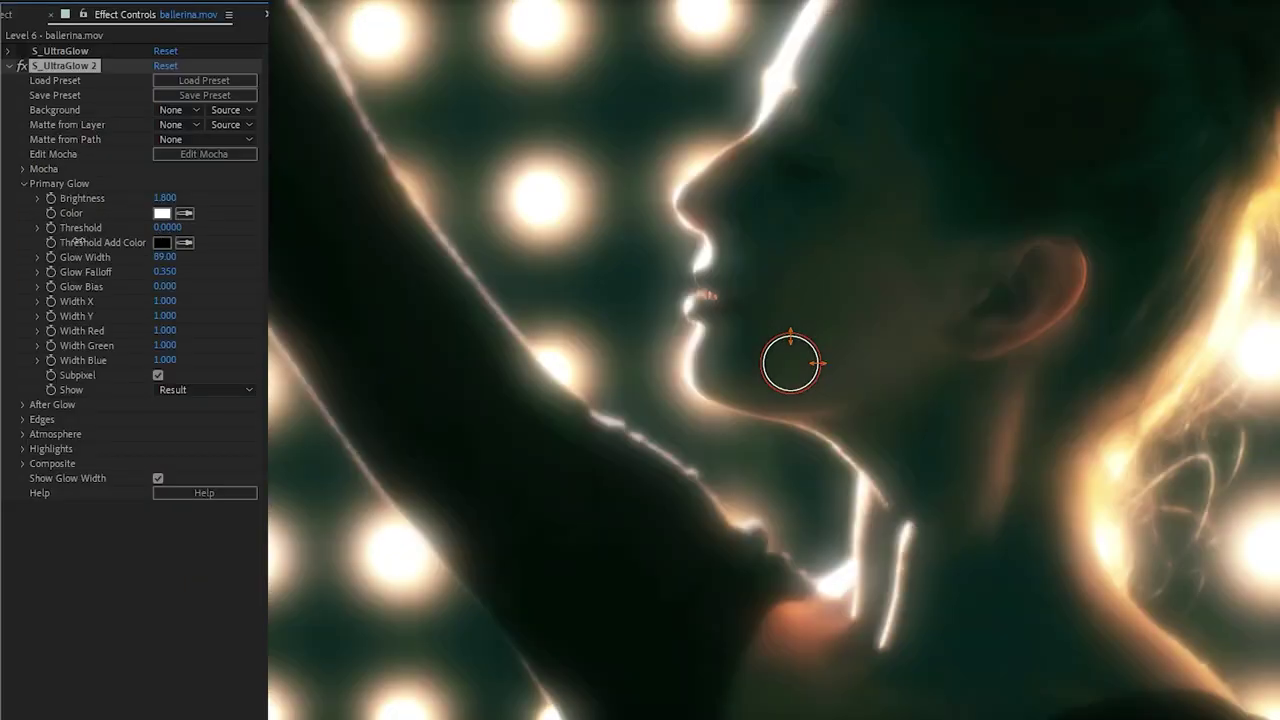
{"action": "mouse_move", "coordinate": [76, 241]}
{"action": "left_mouse_down"}
{"action": "mouse_move", "coordinate": [115, 241]}
{"action": "mouse_move", "coordinate": [86, 241]}
{"action": "left_mouse_up"}
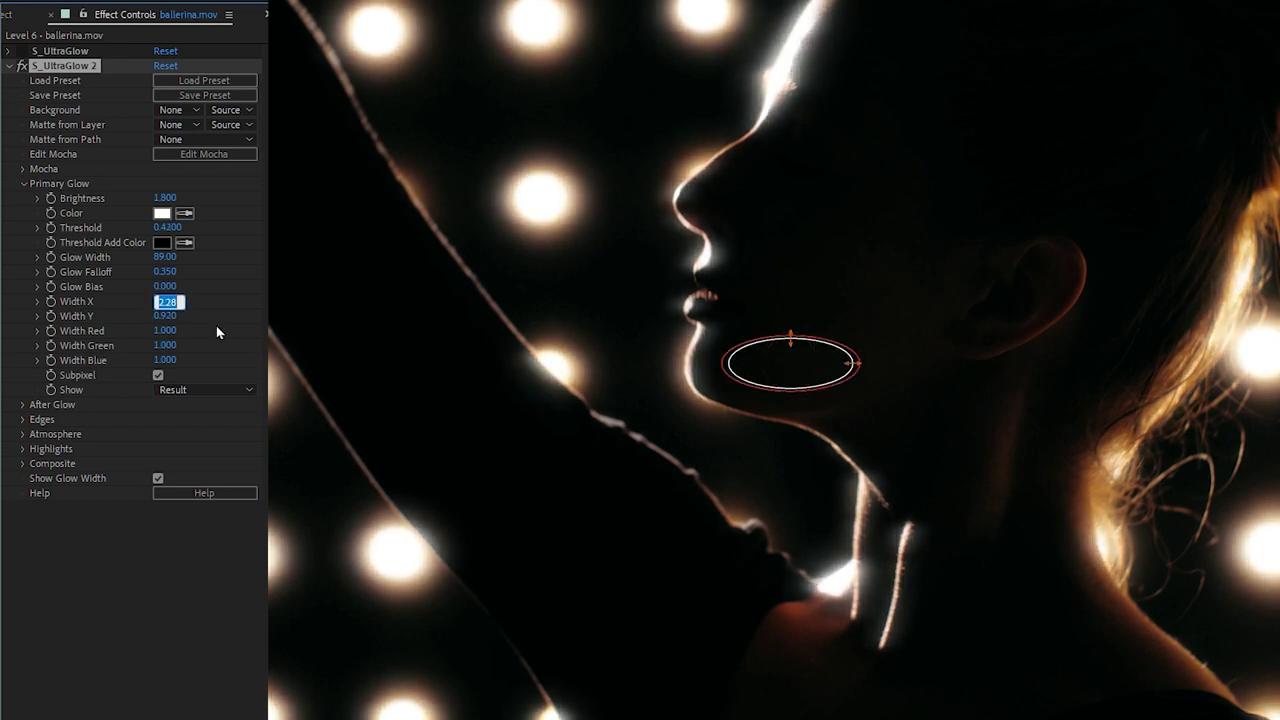
{"action": "type", "text": "1"}
{"action": "key", "text": "Tab"}
{"action": "key", "text": "Return"}
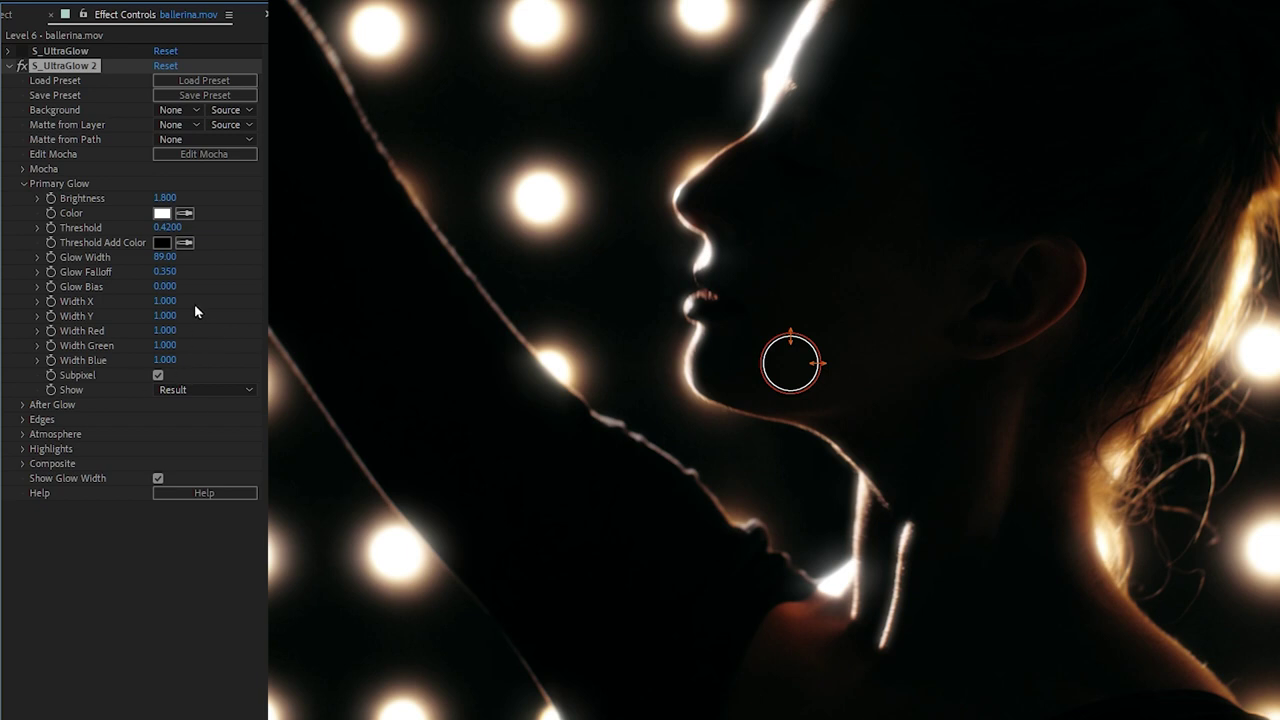
Step: Create horizontal light streaks on the ballerina clip with After Glow Stretch X 2.66, After Glow Stretch Y 0.07 and Horizontal Streaks 0.96
{"action": "left_click", "coordinate": [22, 404]}
{"action": "left_click_drag", "start_coordinate": [143, 469], "coordinate": [46, 480]}
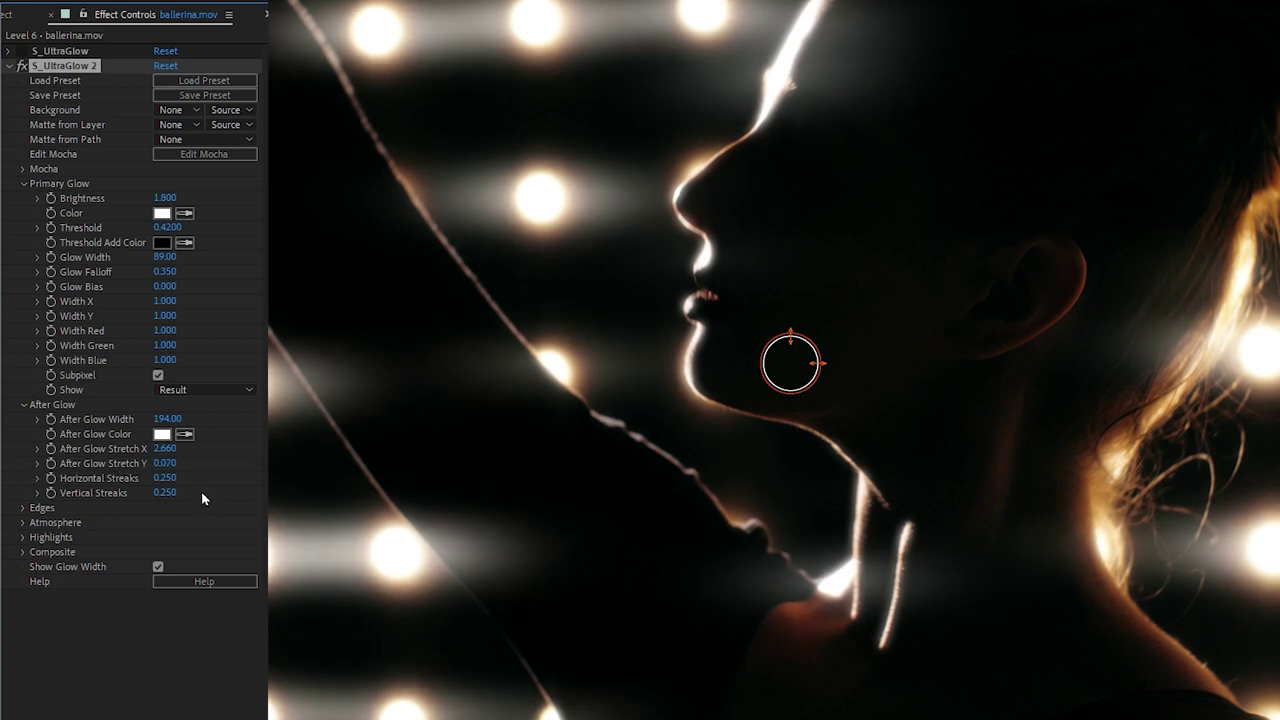
{"action": "left_click_drag", "start_coordinate": [179, 478], "coordinate": [240, 480]}
{"action": "left_click", "coordinate": [350, 222]}
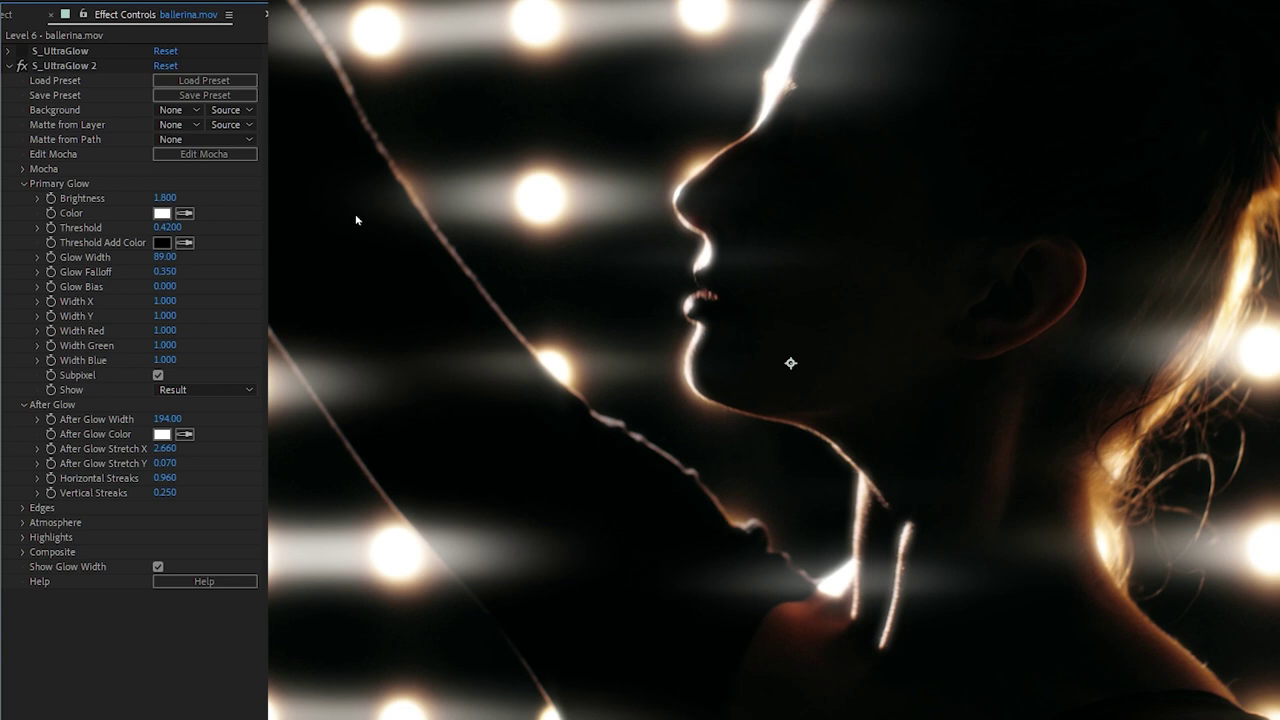
Step: Sample the warm orange of the backlit hair as the primary glow Color, lower Brightness to 1.13 and play back the clip
{"action": "left_click", "coordinate": [185, 213]}
{"action": "left_click", "coordinate": [1247, 253]}
{"action": "left_click_drag", "start_coordinate": [168, 200], "coordinate": [129, 213]}
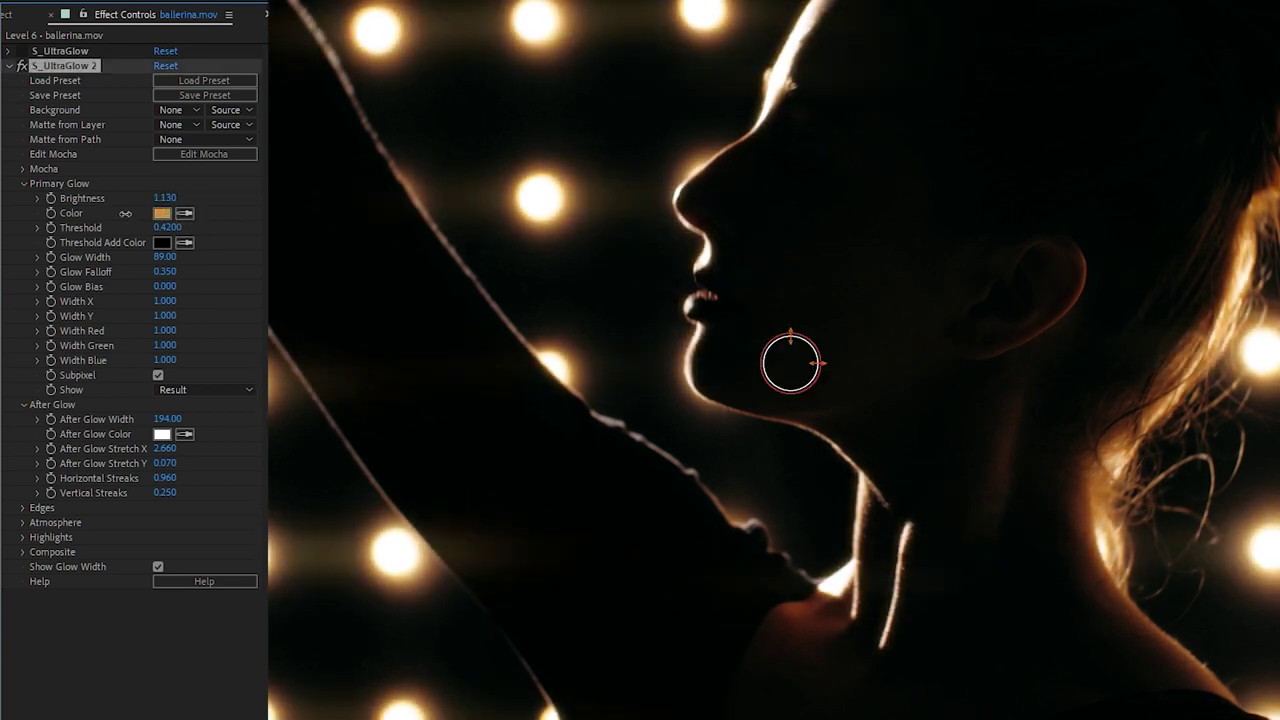
{"action": "key", "text": "space"}
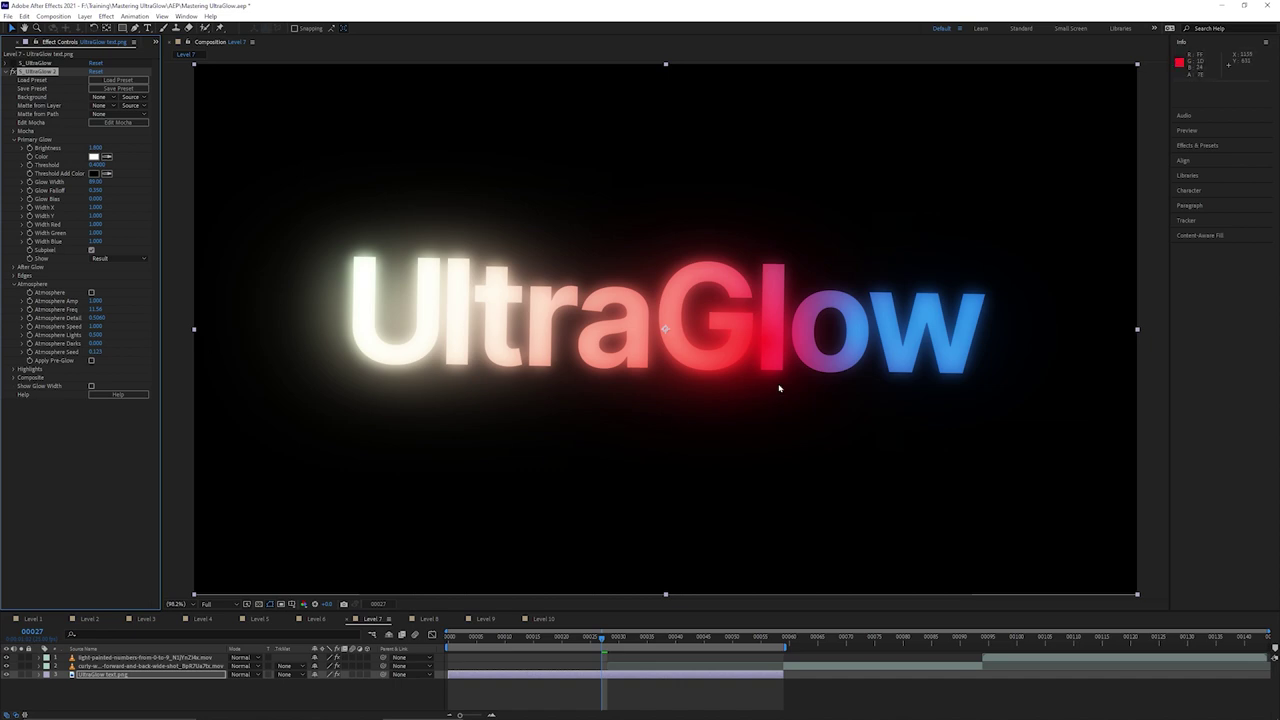
Step: On the Level 7 text, set S_UltraGlow 2's Threshold to 0.1 and enable Atmosphere with an Atmosphere Amp of 0.27
{"action": "left_click_drag", "start_coordinate": [95, 164], "coordinate": [77, 169]}
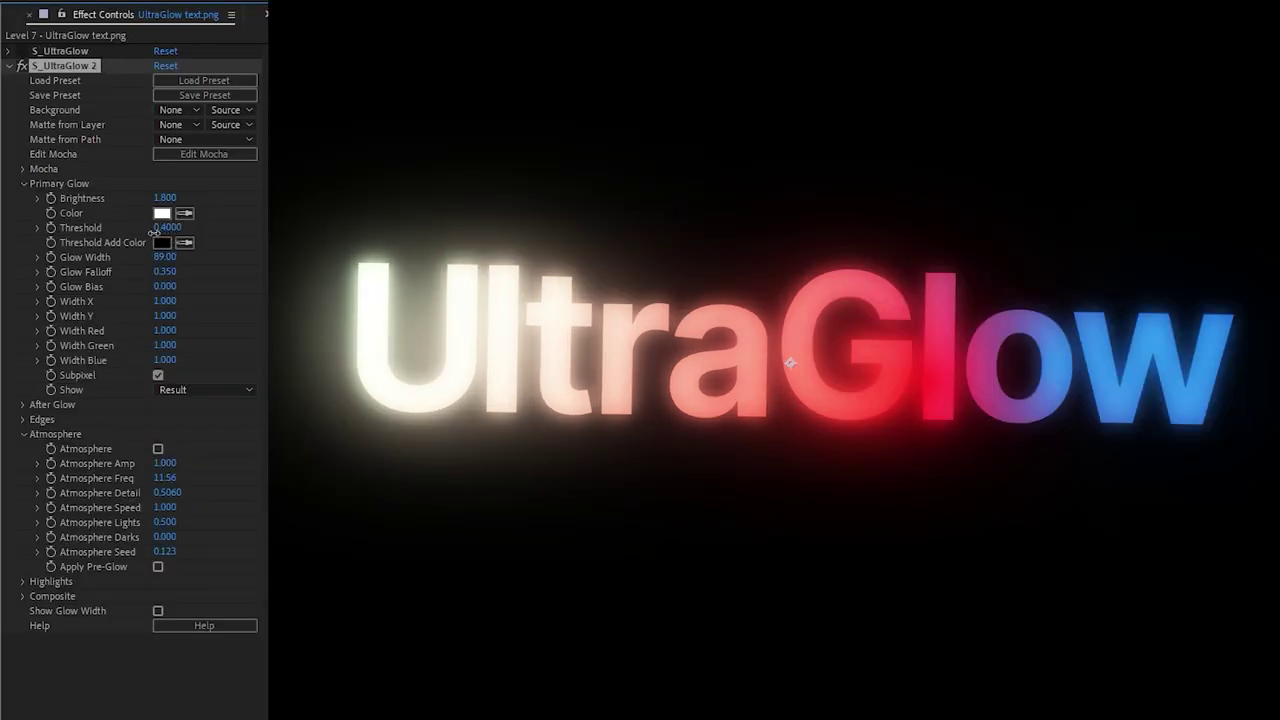
{"action": "left_click_drag", "start_coordinate": [136, 235], "coordinate": [140, 235]}
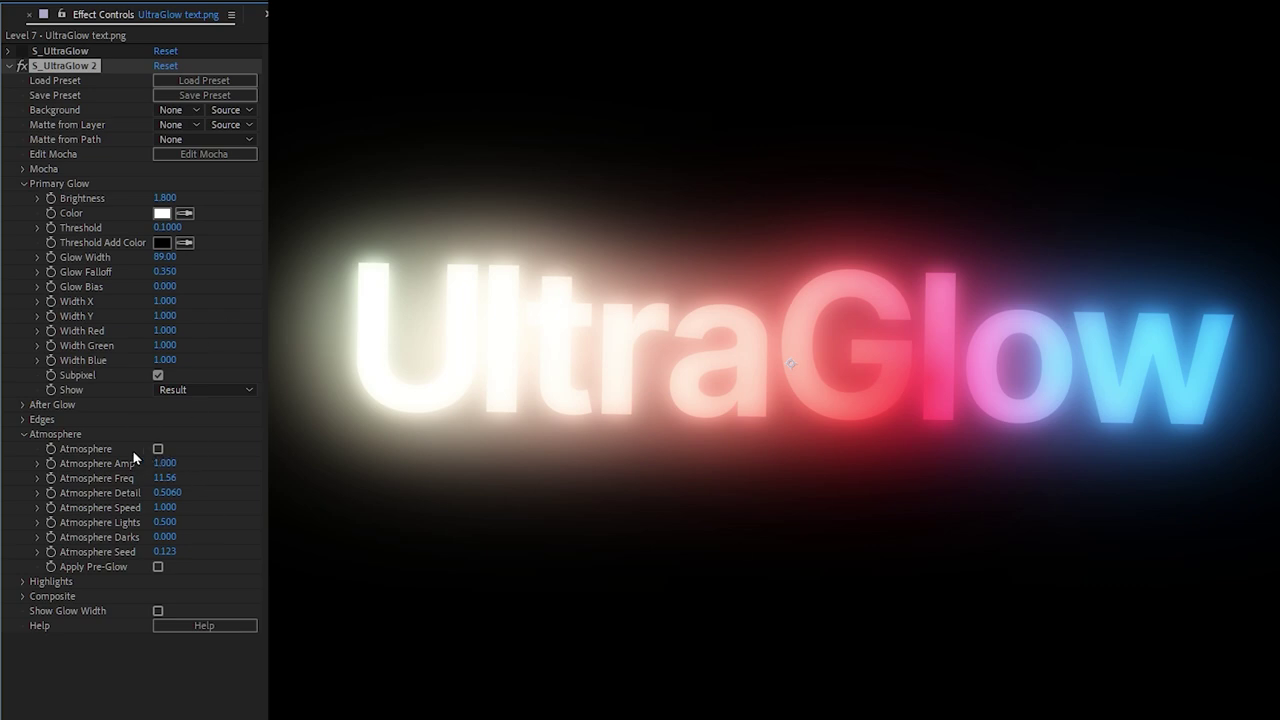
{"action": "left_click", "coordinate": [158, 449]}
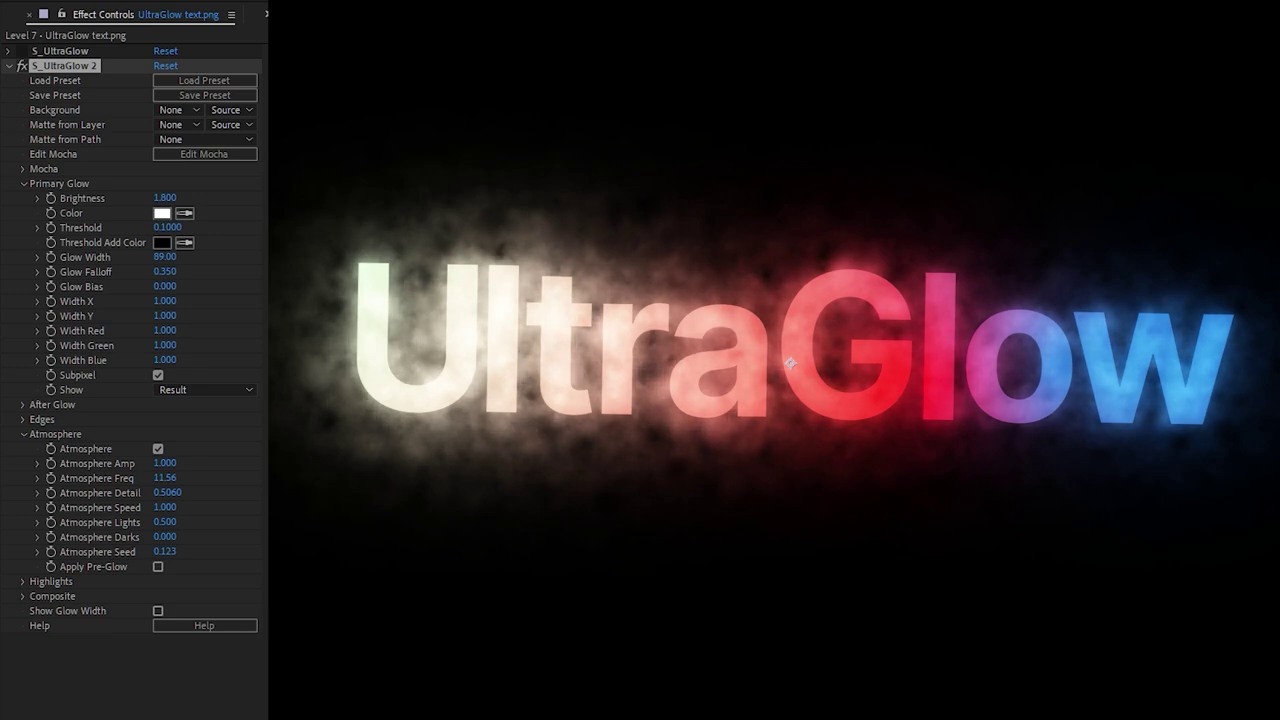
{"action": "left_click_drag", "start_coordinate": [146, 466], "coordinate": [80, 478]}
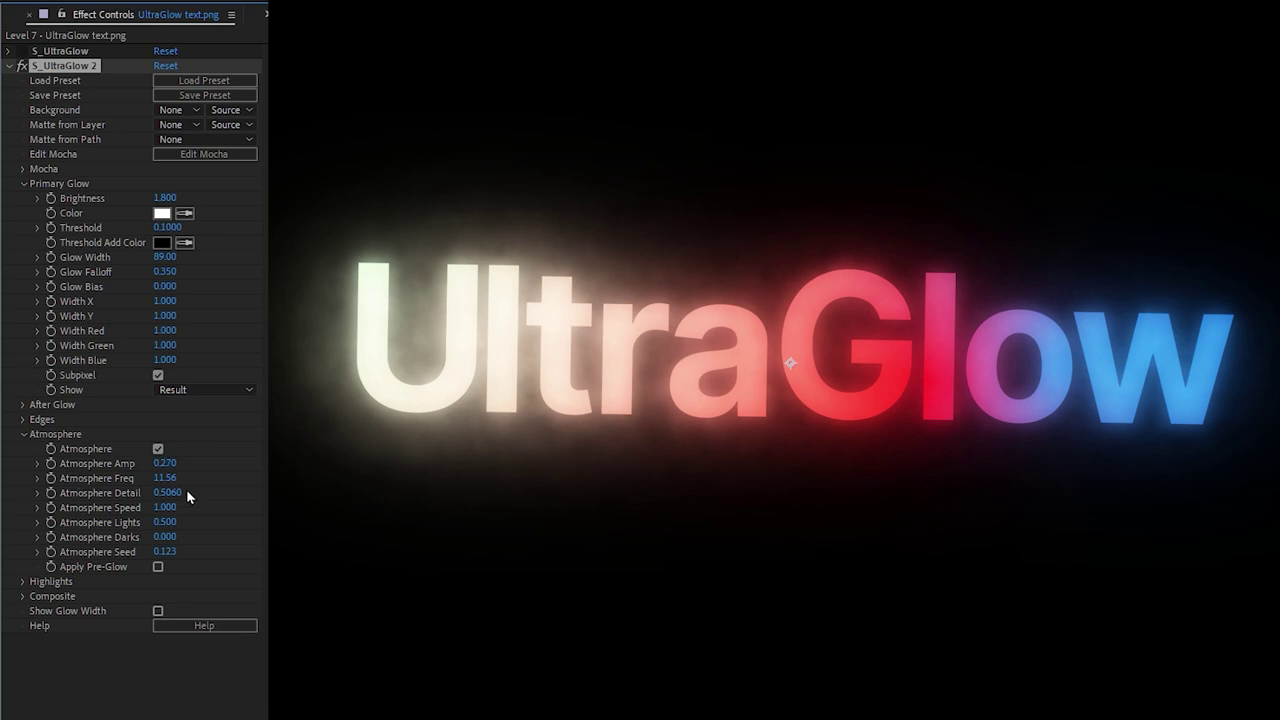
Step: Set Atmosphere Freq to 3.2 and Atmosphere Speed to 5 in S_UltraGlow 2 on the Level 7 text
{"action": "left_click_drag", "start_coordinate": [172, 481], "coordinate": [208, 515]}
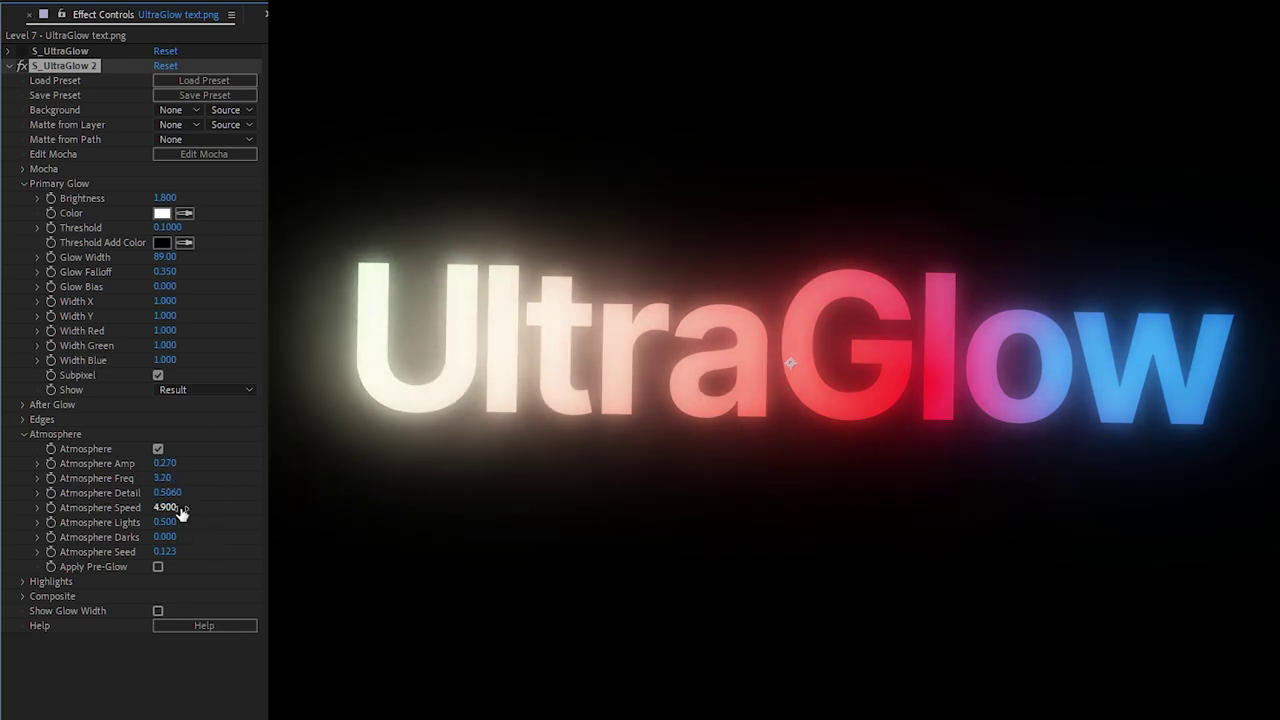
{"action": "left_click", "coordinate": [176, 510]}
{"action": "type", "text": "5"}
{"action": "key", "text": "Return"}
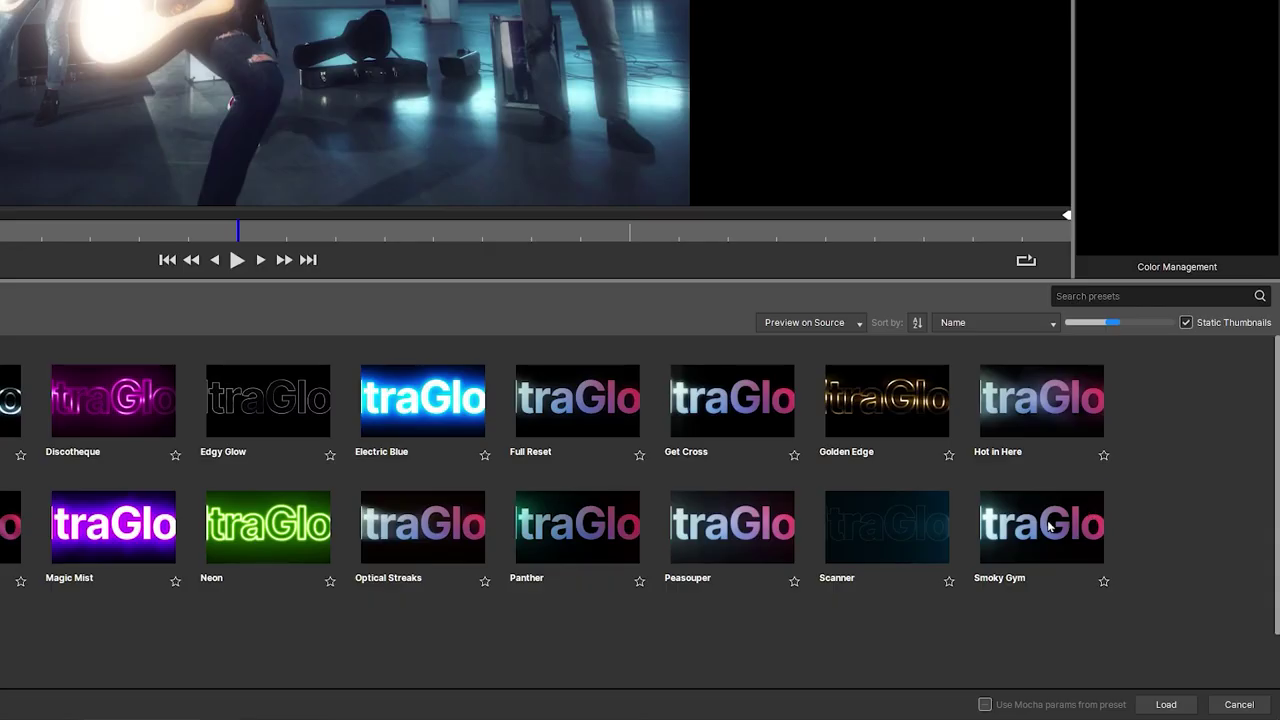
Step: Load the Hot in Here preset on the Level 7 band clip and adjust its primary glow Threshold
{"action": "left_click", "coordinate": [1070, 434]}
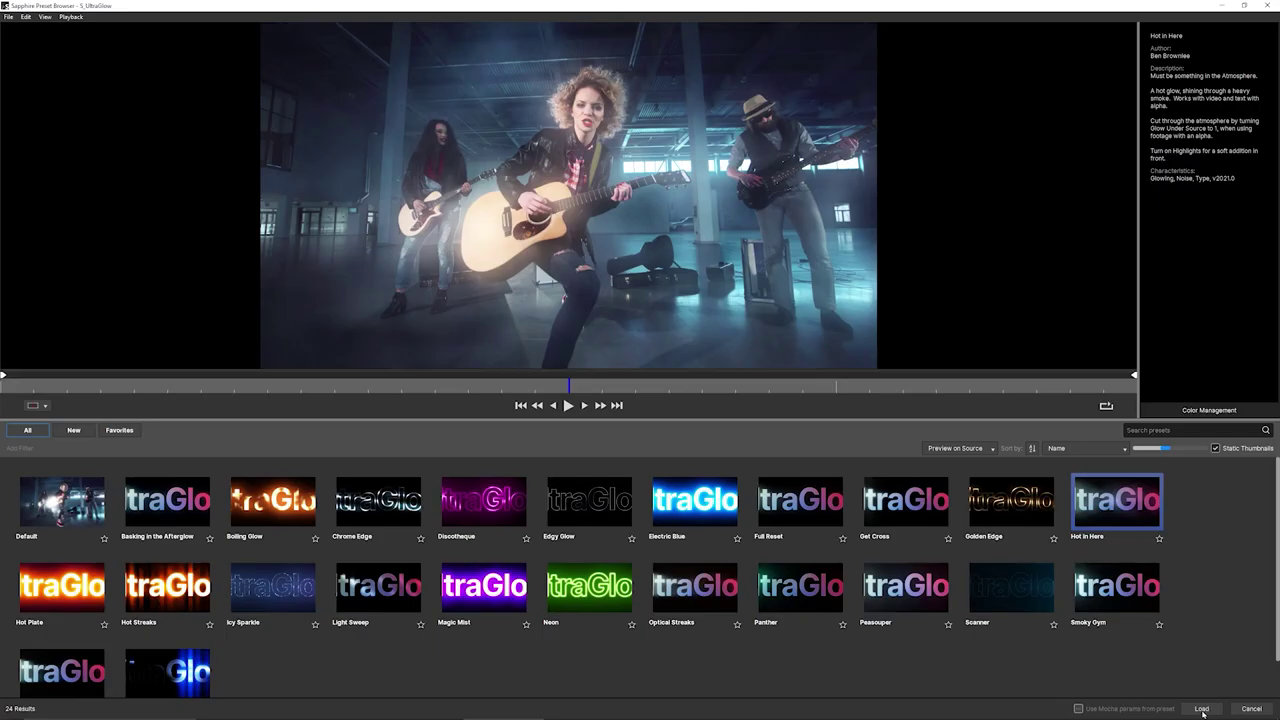
{"action": "left_click", "coordinate": [1165, 704]}
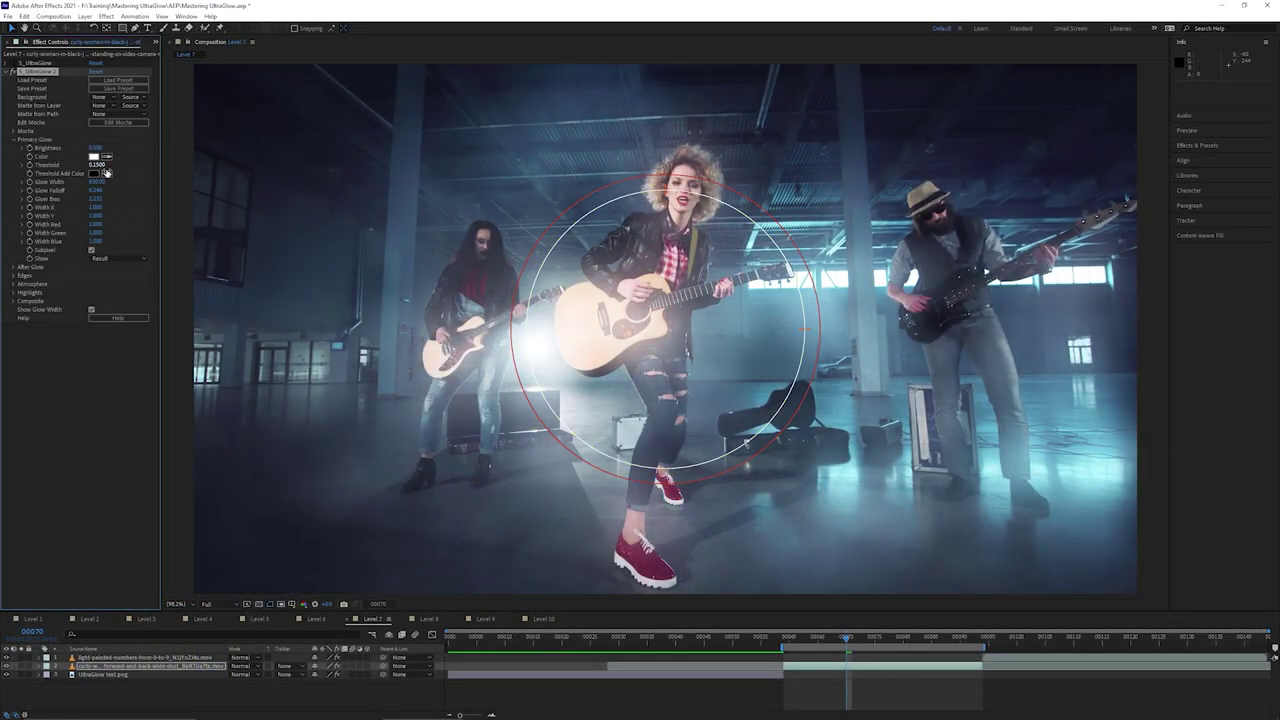
{"action": "left_click_drag", "start_coordinate": [117, 164], "coordinate": [158, 164]}
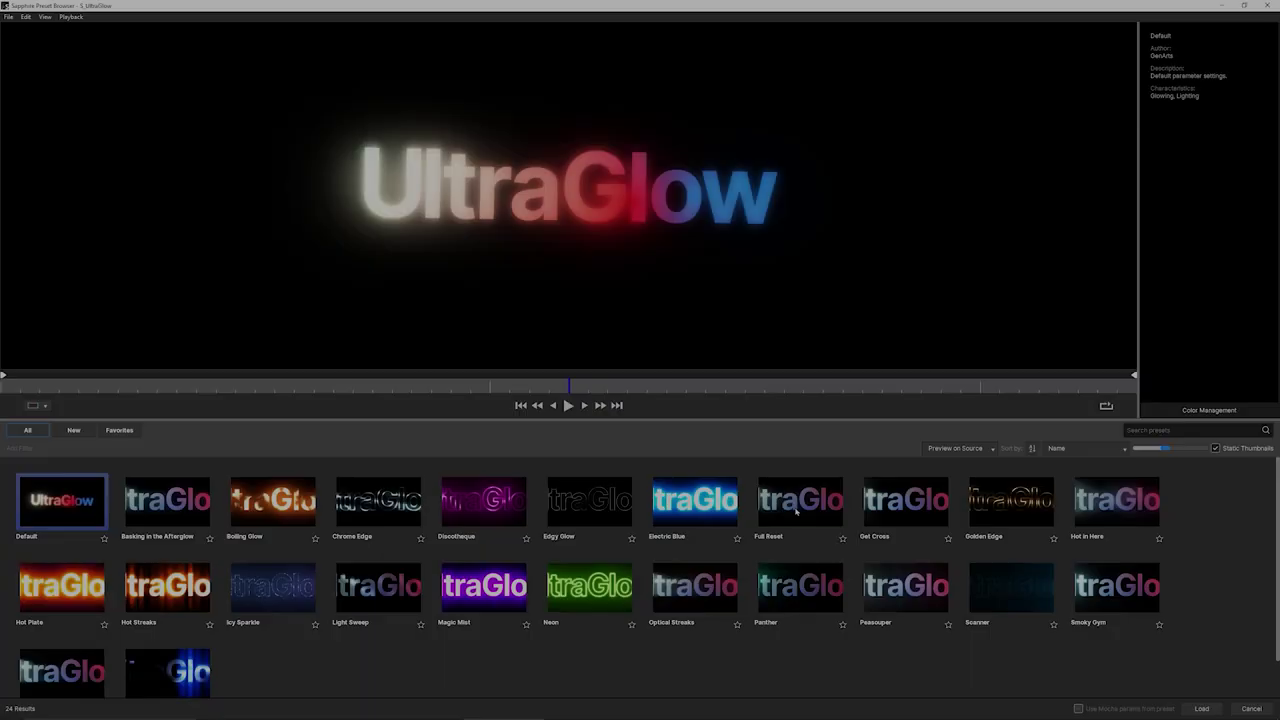
Step: Load the Full Reset preset on the Level 8 text, enable Highlights and scrub through the timeline
{"action": "left_click", "coordinate": [783, 518]}
{"action": "left_click", "coordinate": [1201, 708]}
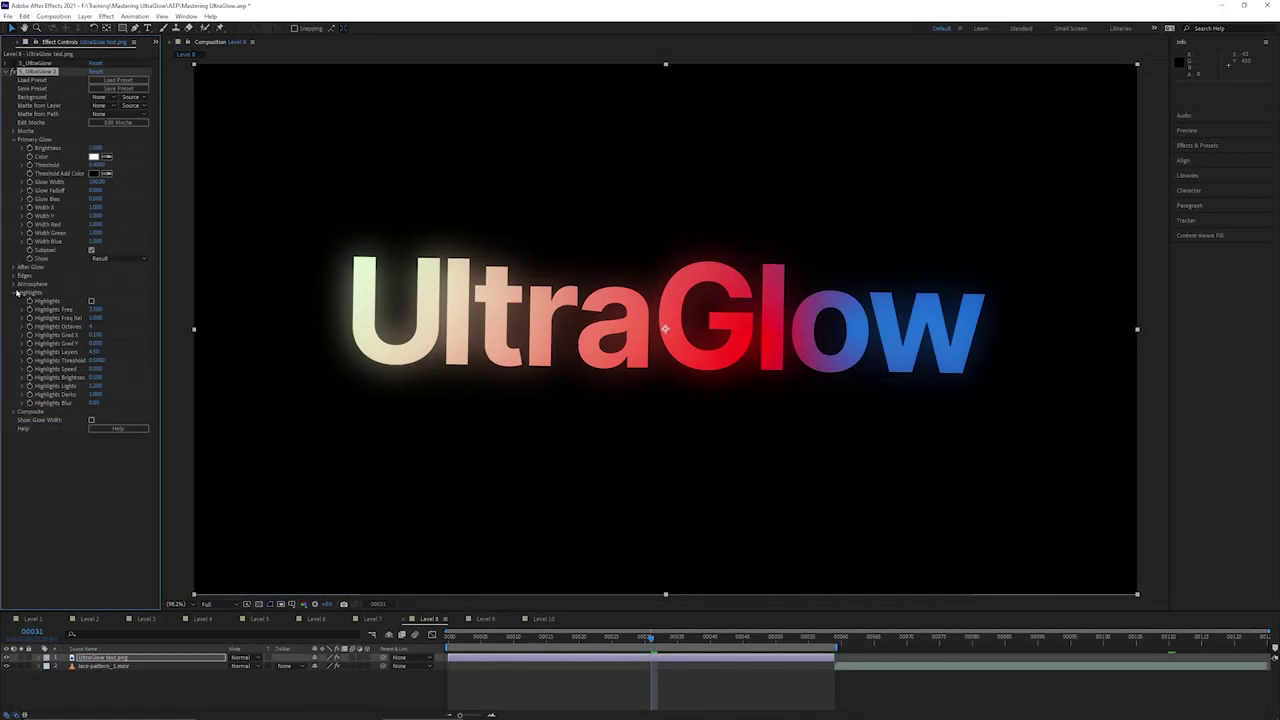
{"action": "left_click", "coordinate": [91, 300]}
{"action": "left_click_drag", "start_coordinate": [565, 637], "coordinate": [619, 640]}
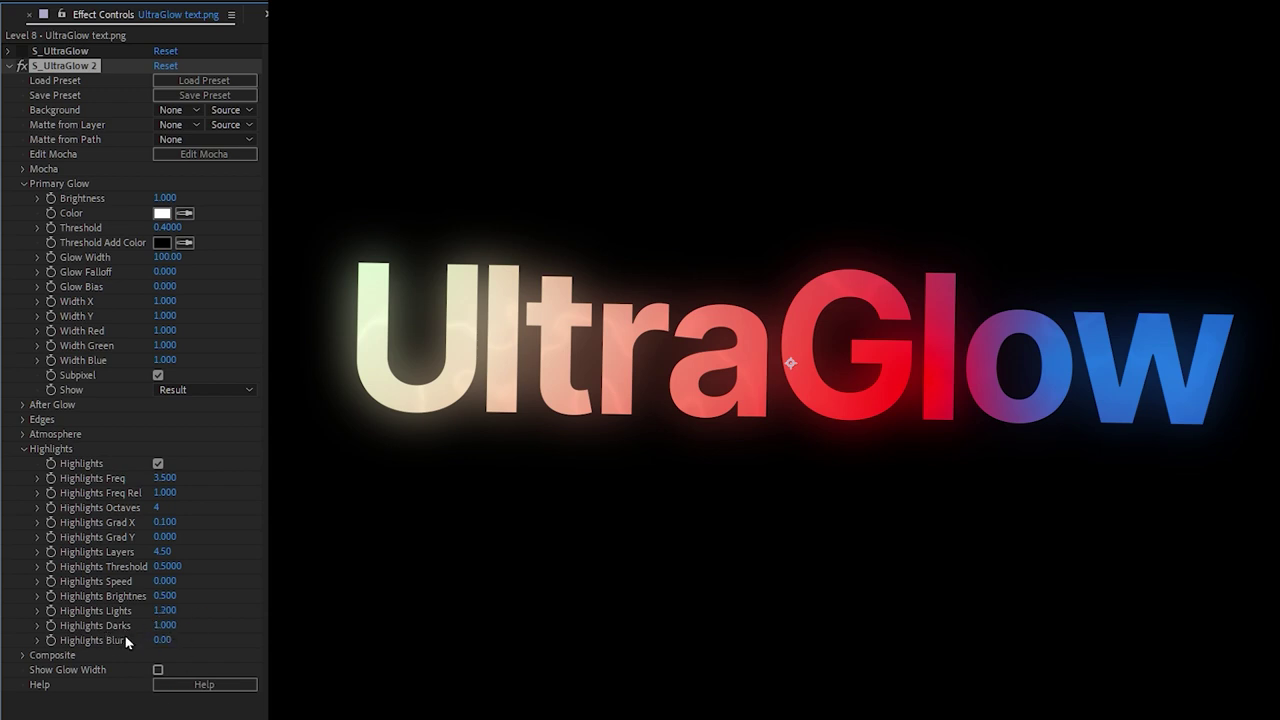
Step: Compare the Level 8 text with and without S_UltraGlow 2, using Highlights Darks at 1 and at 0
{"action": "left_click", "coordinate": [21, 66]}
{"action": "left_click", "coordinate": [21, 66]}
{"action": "left_click", "coordinate": [14, 78]}
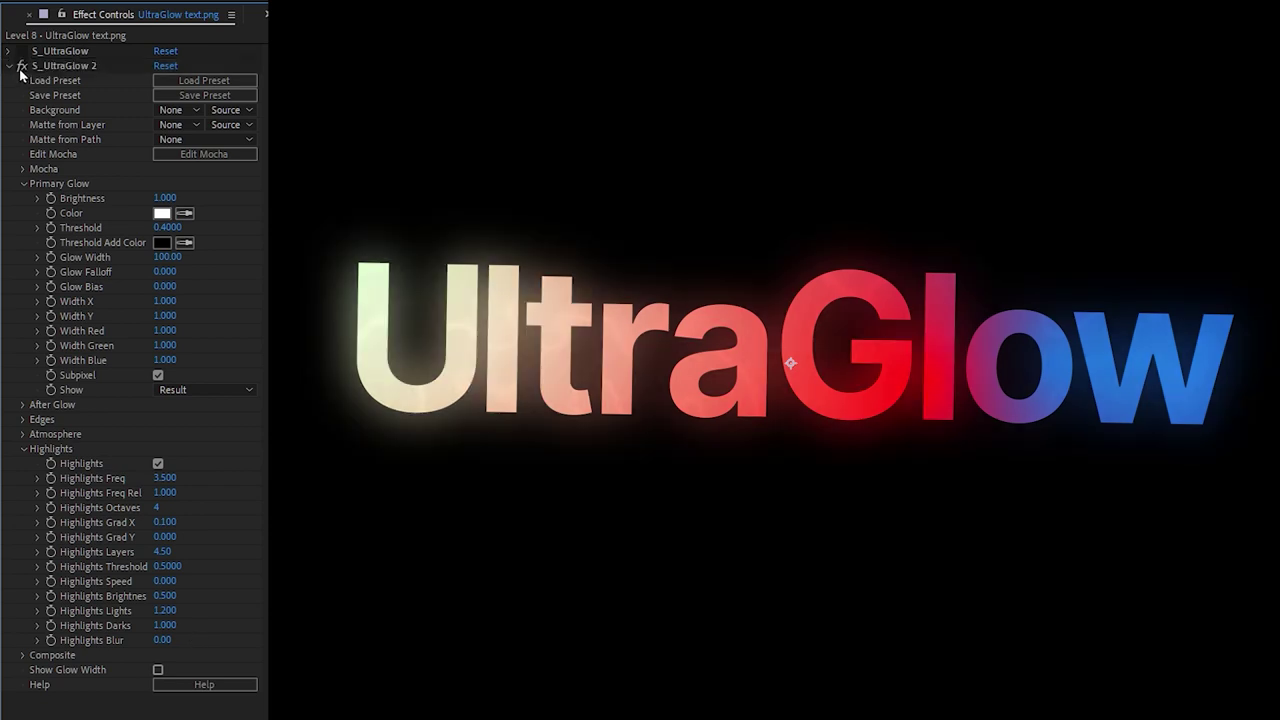
{"action": "left_click", "coordinate": [21, 66]}
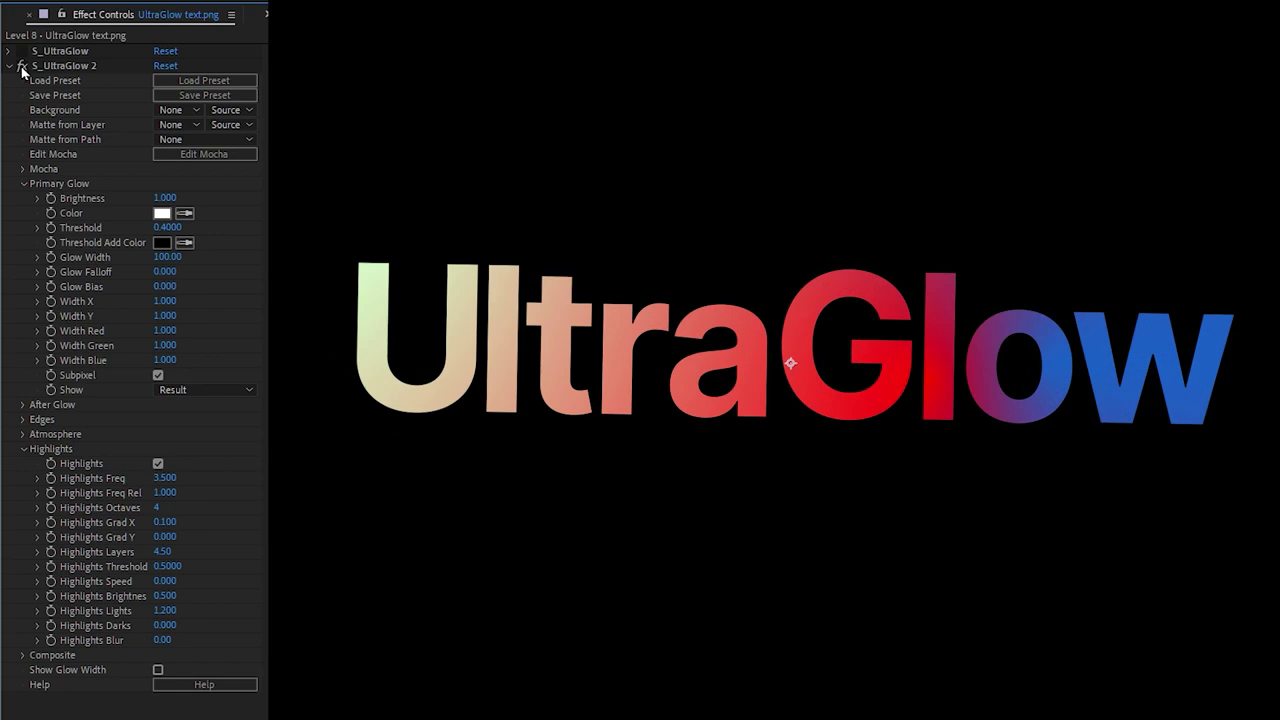
{"action": "left_click", "coordinate": [21, 66]}
{"action": "left_click", "coordinate": [21, 66]}
{"action": "left_click", "coordinate": [21, 66]}
{"action": "left_click", "coordinate": [21, 66]}
{"action": "left_click", "coordinate": [21, 66]}
Step: Try Highlights Lights at 0.38 with Highlights Brightness at 1 on the Level 8 text
{"action": "left_click_drag", "start_coordinate": [162, 611], "coordinate": [190, 653]}
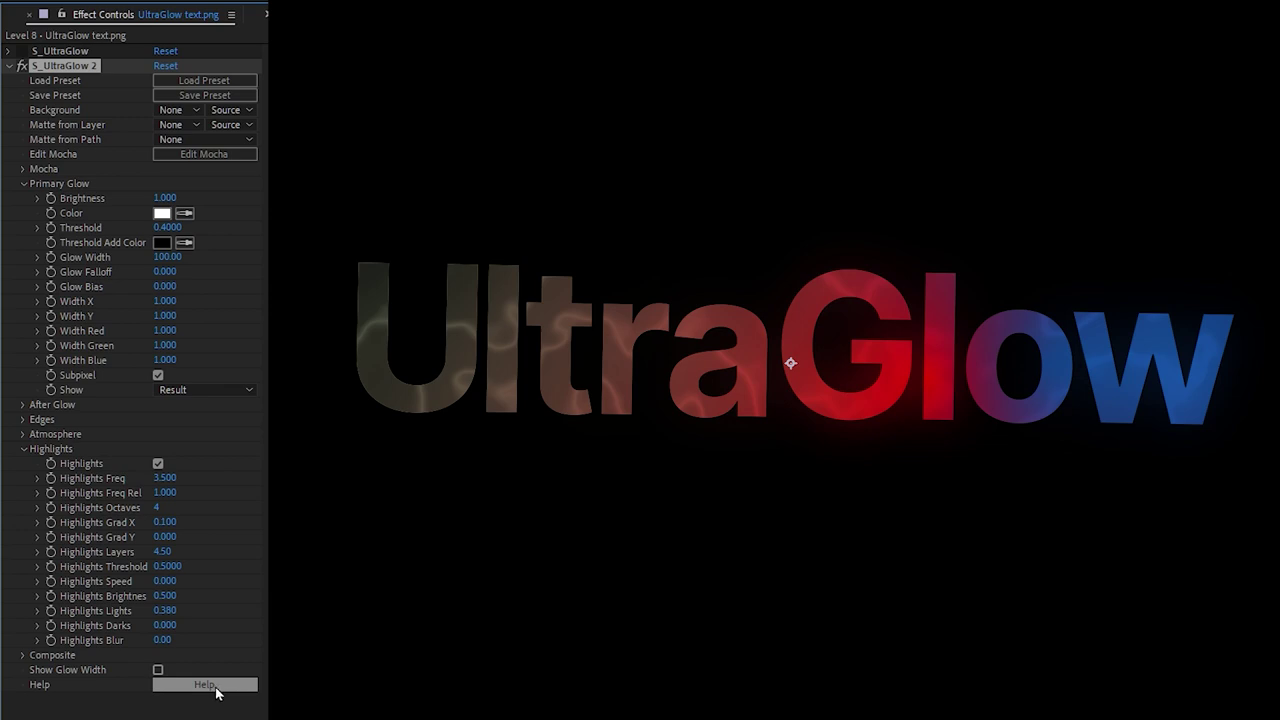
{"action": "left_click_drag", "start_coordinate": [168, 595], "coordinate": [239, 601]}
{"action": "left_click", "coordinate": [168, 598]}
{"action": "type", "text": "1"}
{"action": "key", "text": "Return"}
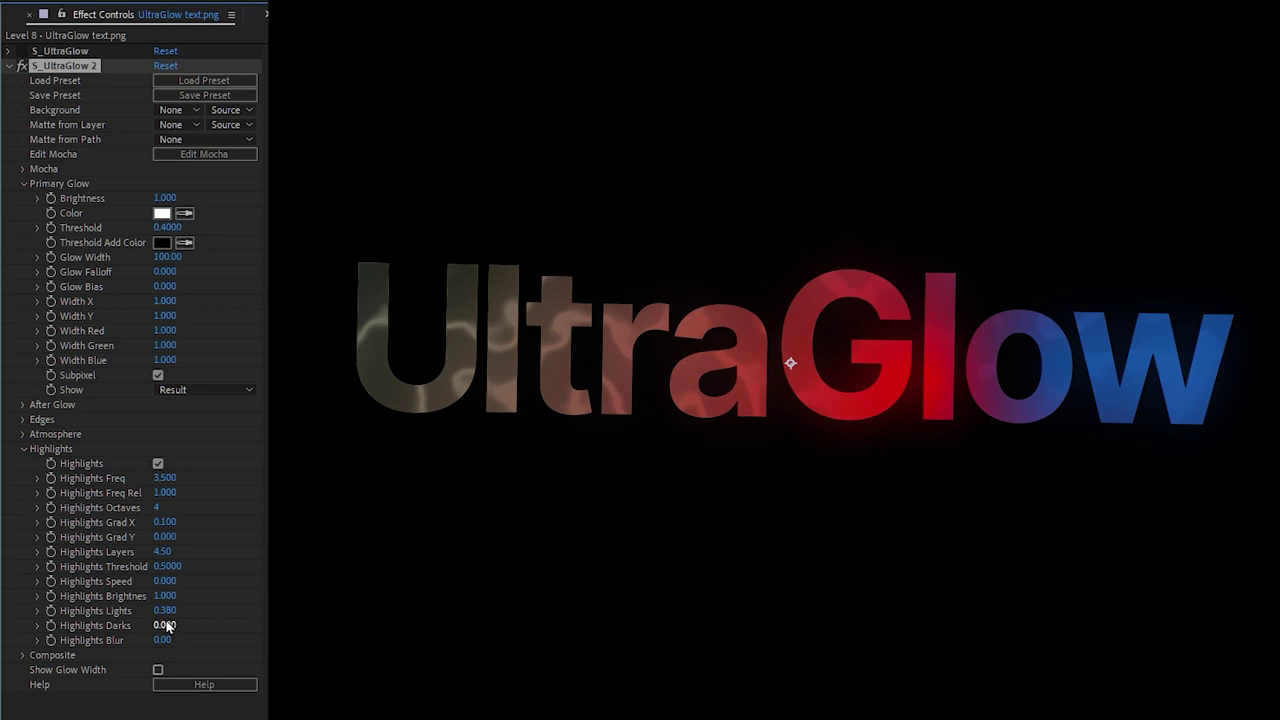
Step: Balance the highlights on the Level 8 text with Highlights Lights 1.76, Highlights Darks 0.75 and Highlights Brightness 0.75
{"action": "left_click_drag", "start_coordinate": [170, 612], "coordinate": [271, 612]}
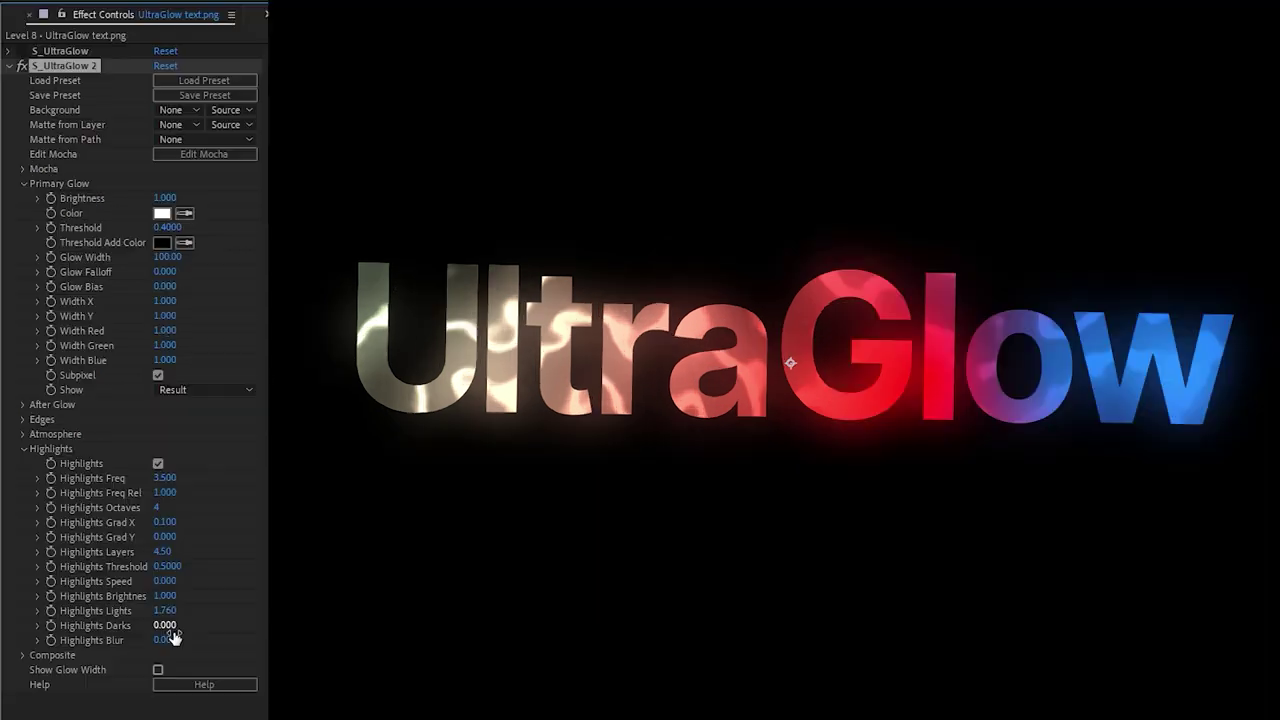
{"action": "left_click_drag", "start_coordinate": [100, 399], "coordinate": [145, 397]}
{"action": "left_click_drag", "start_coordinate": [250, 631], "coordinate": [235, 630]}
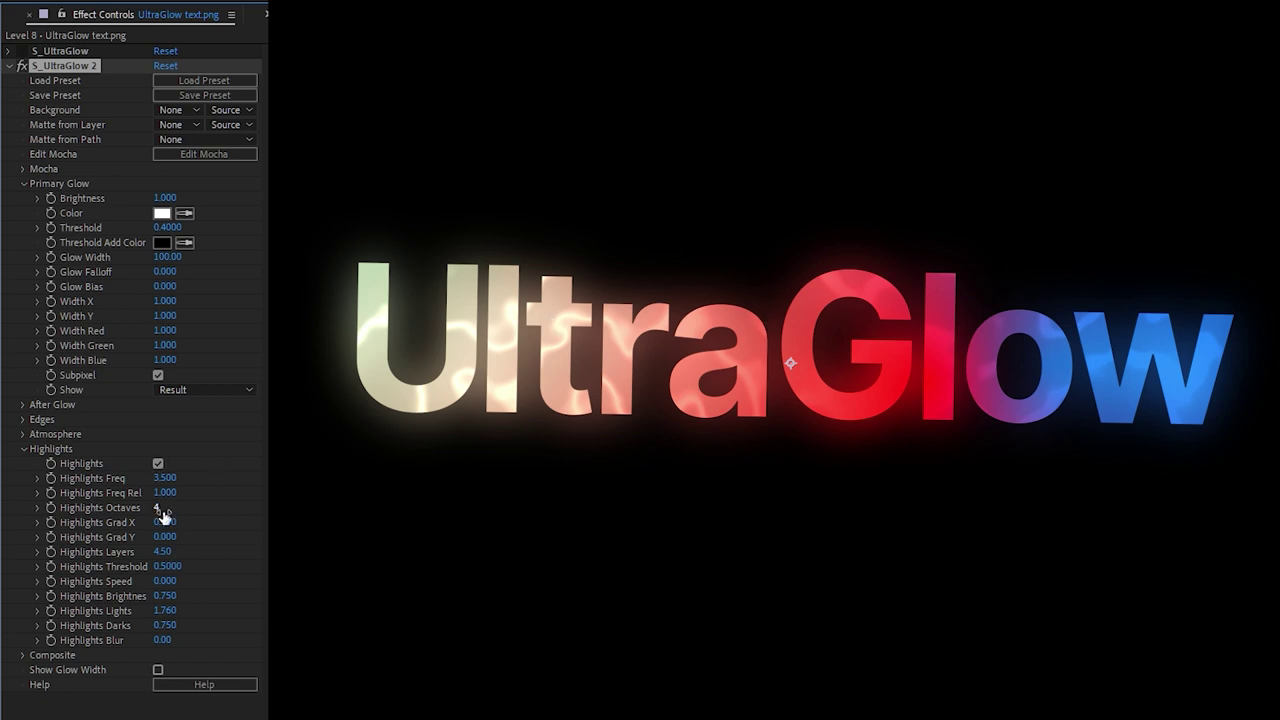
Step: Compare Highlights Octaves 1 and 8, and shape broad sweeps with Octaves 1, Layers 1, Freq 1.56, Grad X 3.8 and Grad Y 2.2
{"action": "left_click_drag", "start_coordinate": [163, 514], "coordinate": [0, 520]}
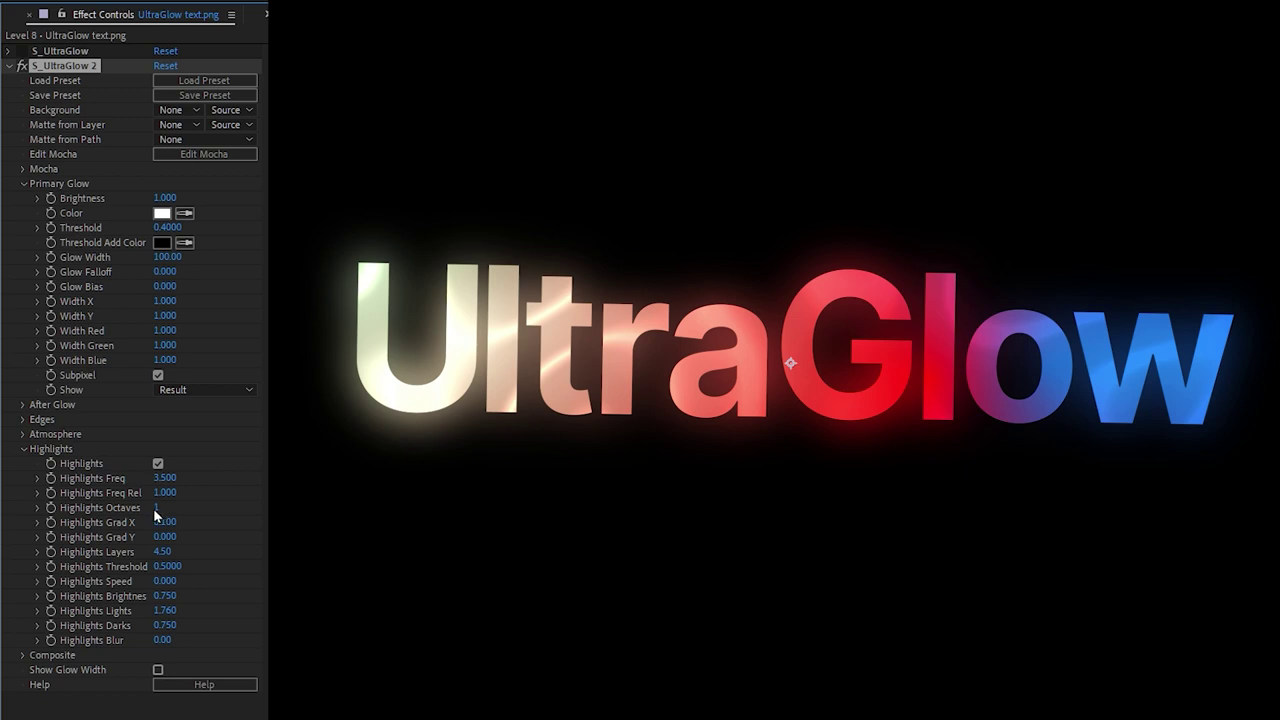
{"action": "left_click_drag", "start_coordinate": [161, 509], "coordinate": [330, 511]}
{"action": "left_click_drag", "start_coordinate": [232, 511], "coordinate": [456, 355]}
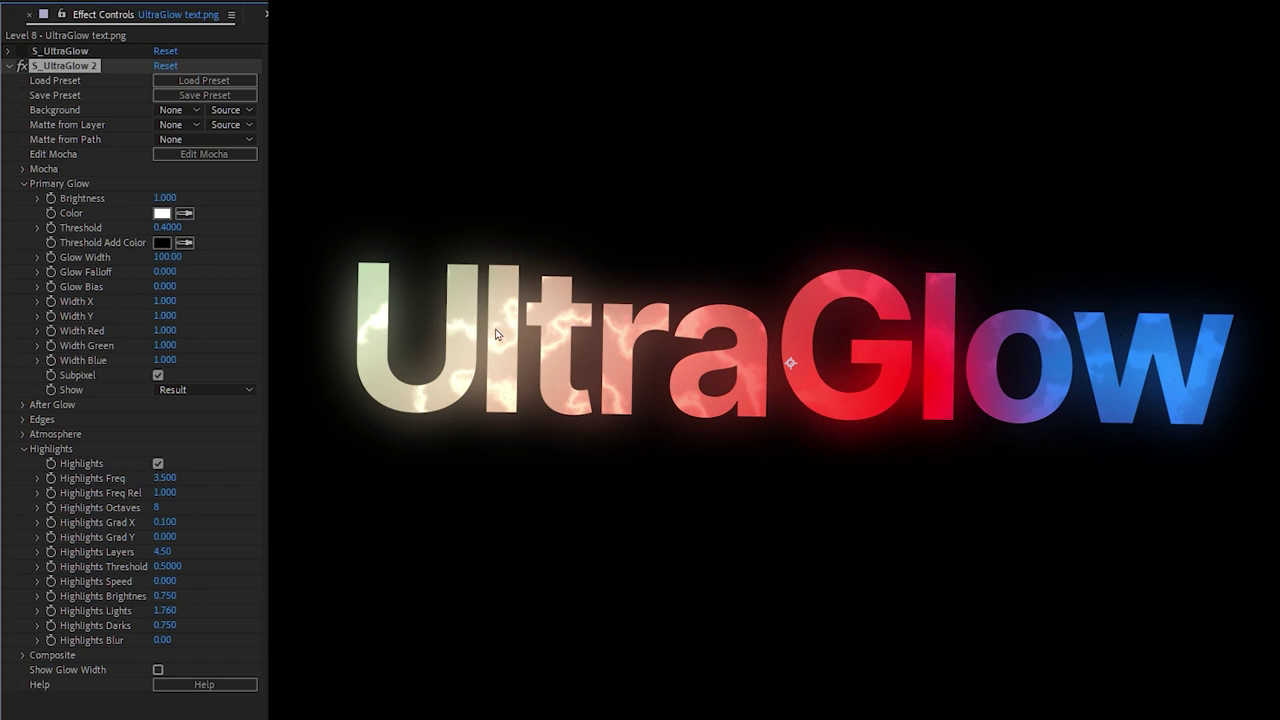
{"action": "left_click_drag", "start_coordinate": [162, 508], "coordinate": [0, 514]}
{"action": "left_click_drag", "start_coordinate": [165, 554], "coordinate": [585, 378]}
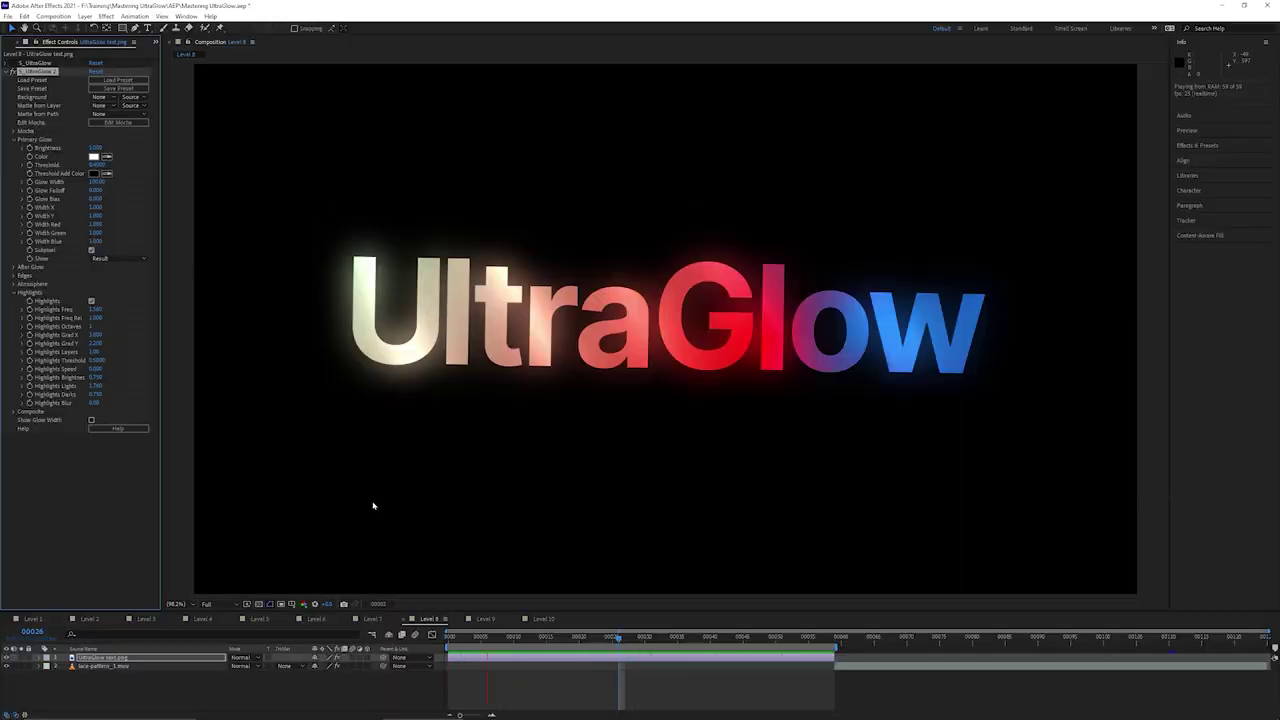
Step: Animate the light sweeps on the Level 8 text by raising Highlights Speed to 1.9 and lowering it again
{"action": "left_click", "coordinate": [129, 427]}
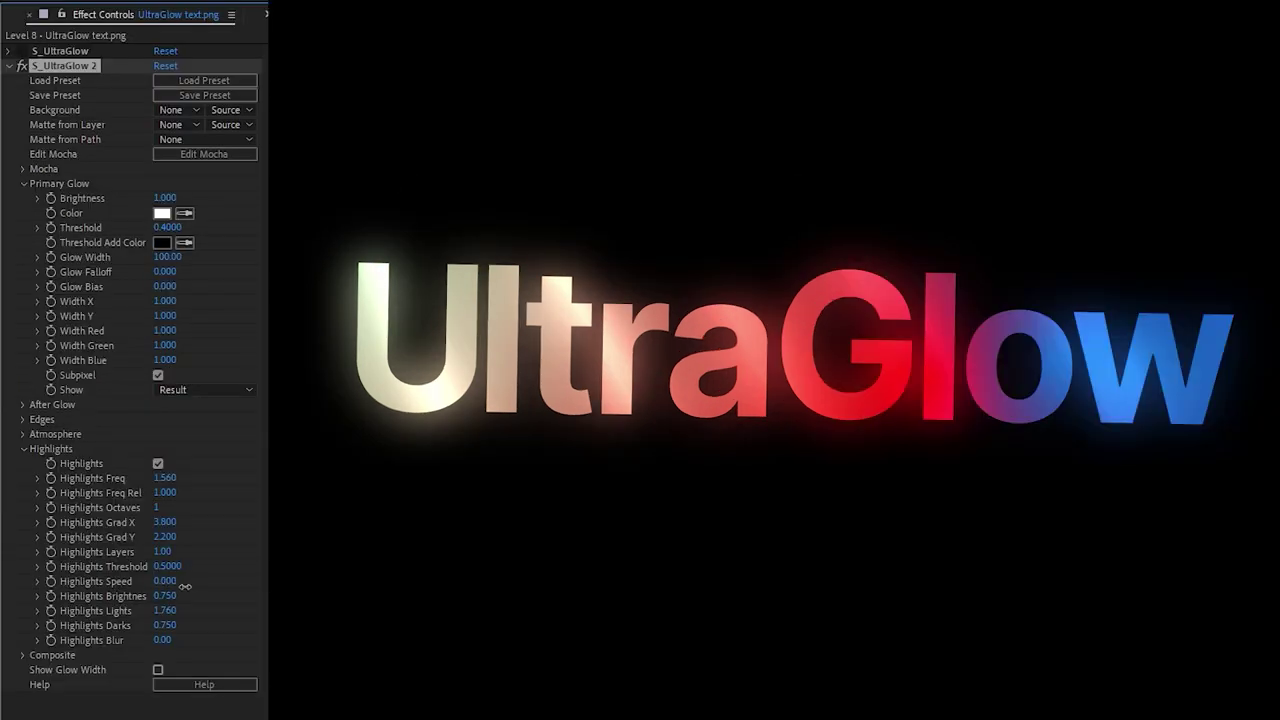
{"action": "left_click_drag", "start_coordinate": [187, 586], "coordinate": [206, 586]}
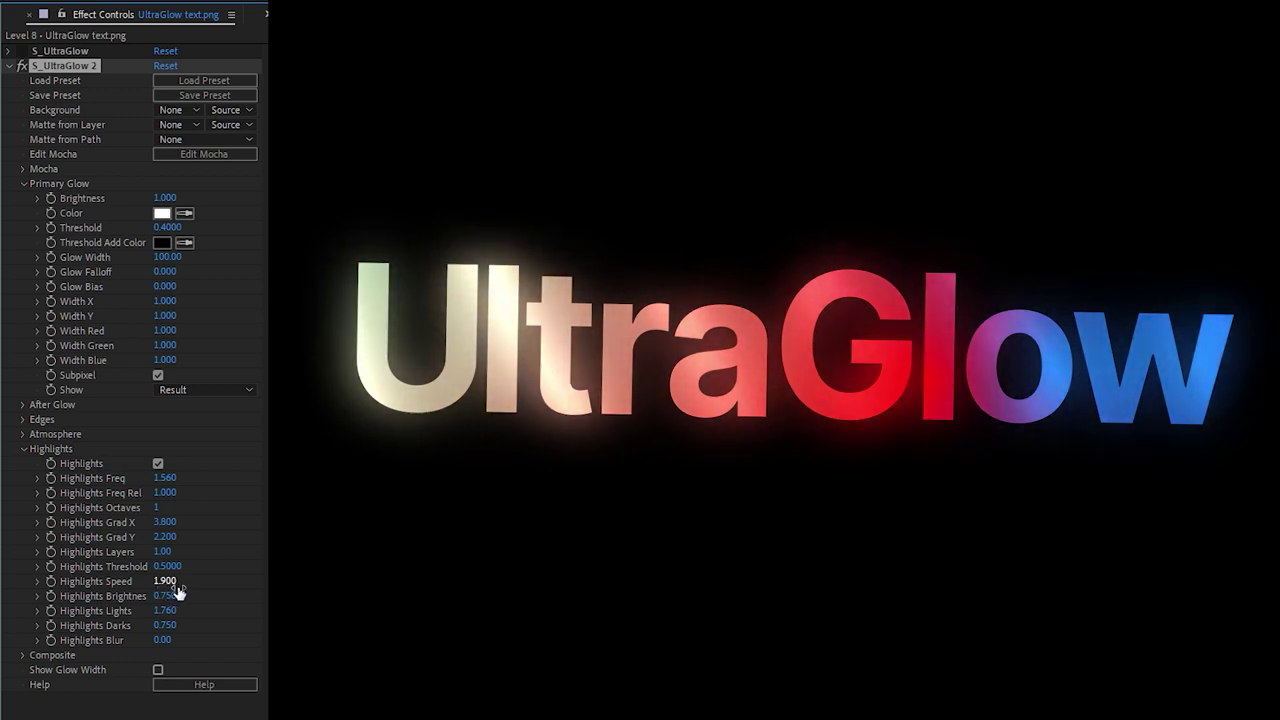
{"action": "left_click_drag", "start_coordinate": [174, 589], "coordinate": [138, 590]}
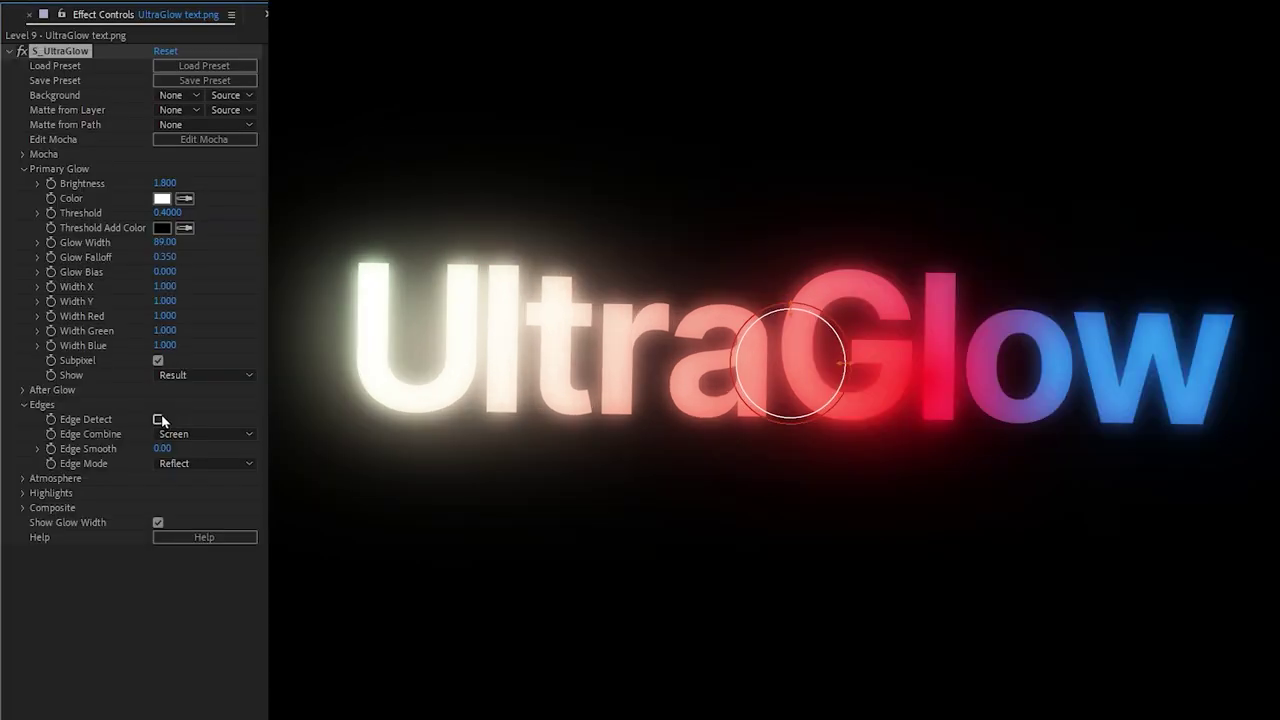
Step: Outline the Level 9 text with Edge Detect, Edge Combine Edges Only, Edge Smooth 8, Brightness 1.32, Threshold 0.22 and After Glow Width 446
{"action": "left_click", "coordinate": [91, 275]}
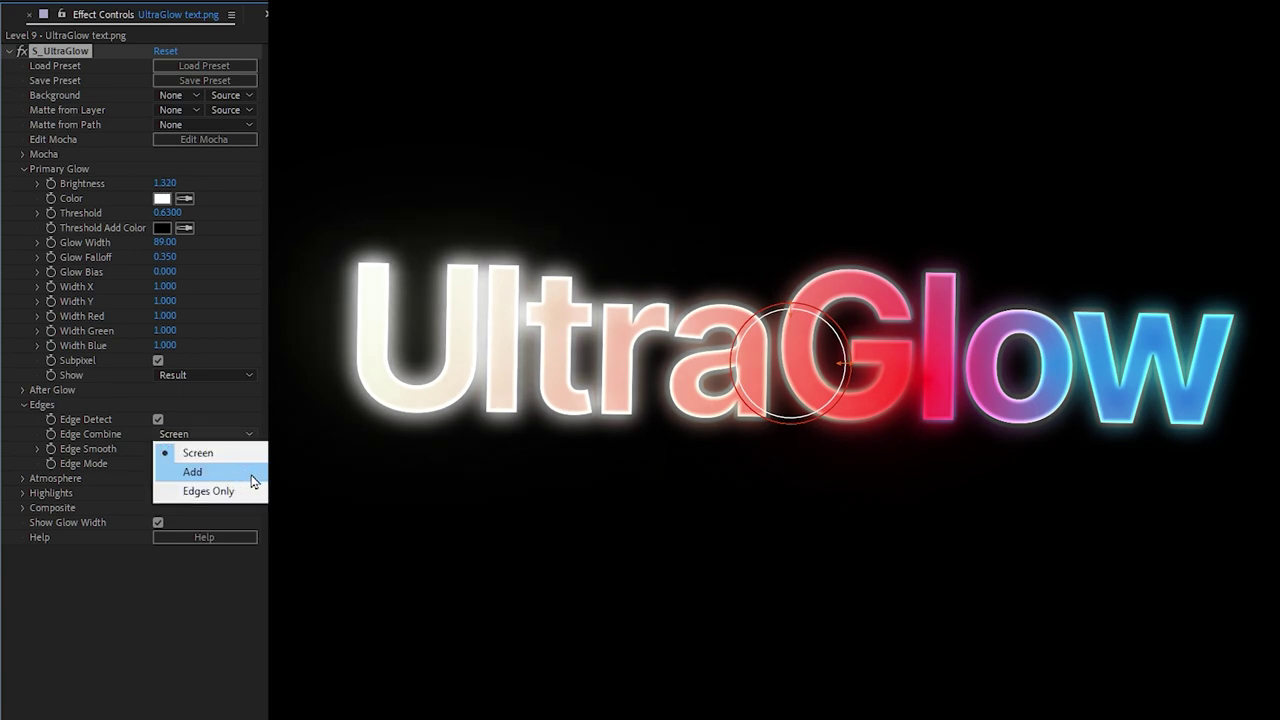
{"action": "left_click", "coordinate": [230, 432]}
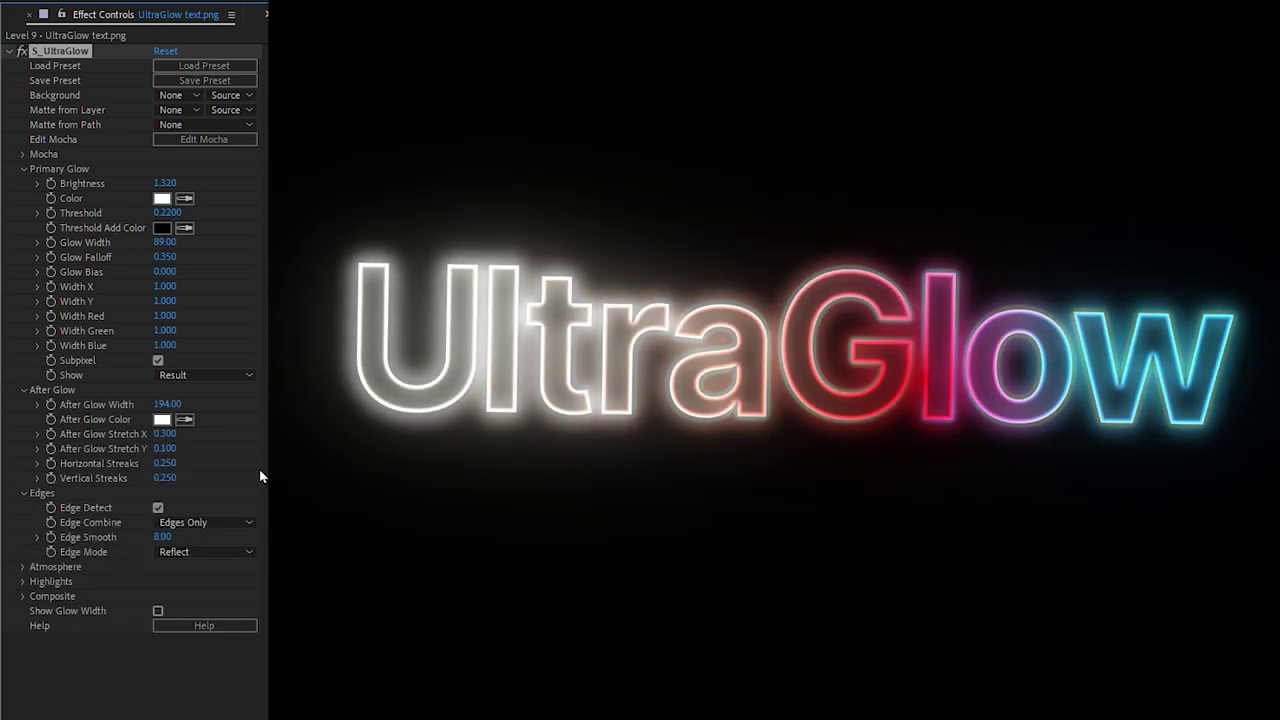
{"action": "left_click_drag", "start_coordinate": [167, 404], "coordinate": [233, 404]}
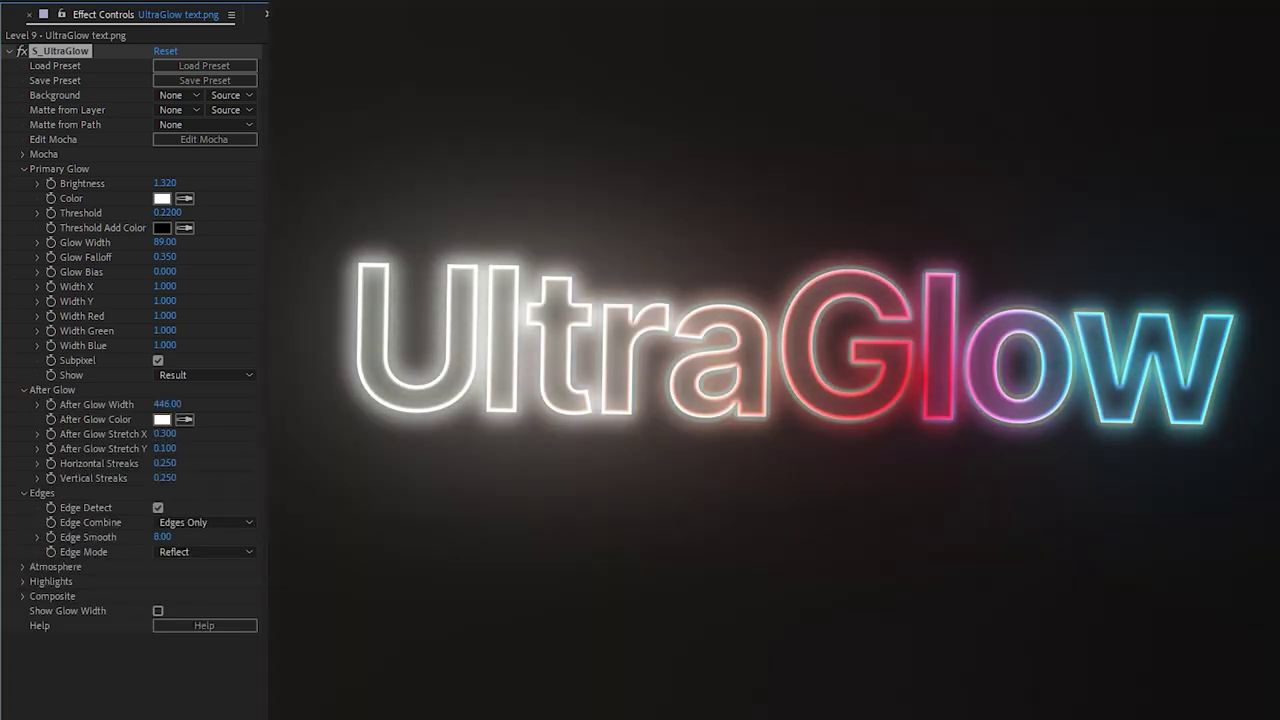
Step: Enable Highlights on the Level 9 outlines with Freq 1.2, Speed -2, Brightness 1 and Darks 0, and play back the animation
{"action": "left_click", "coordinate": [23, 581]}
{"action": "left_click", "coordinate": [158, 596]}
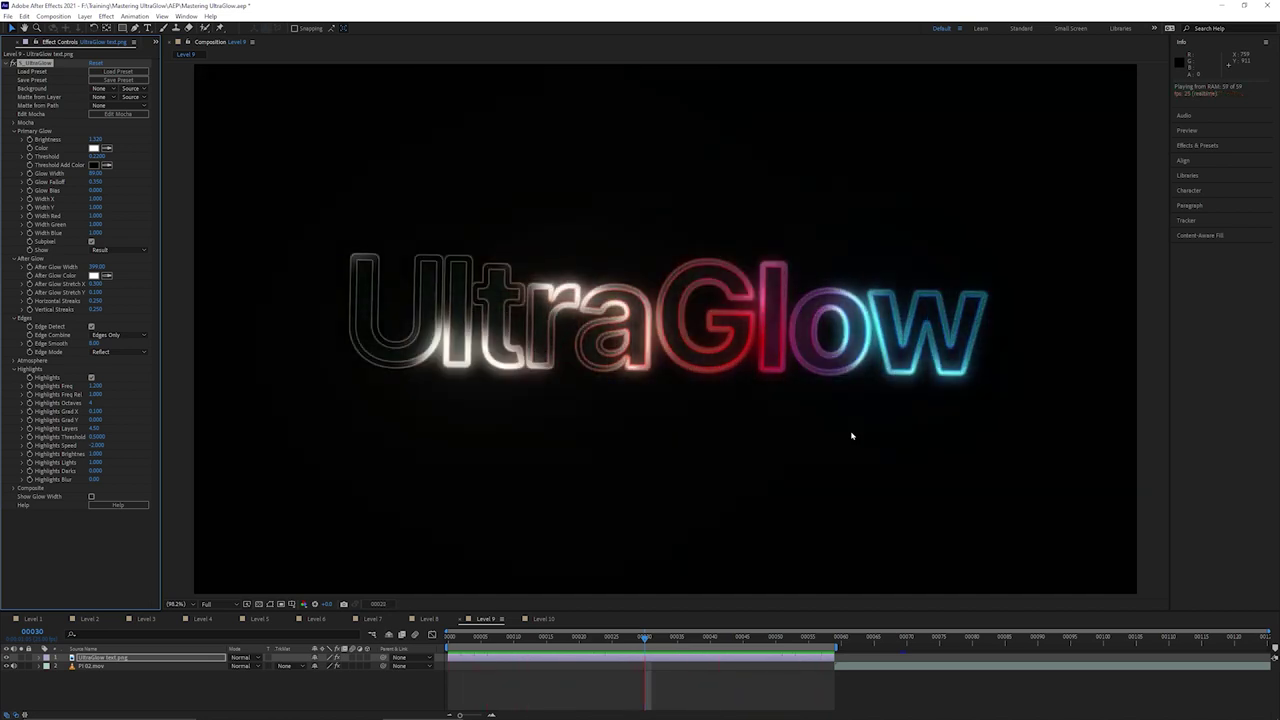
{"action": "key", "text": "space"}
Step: Preview S_UltraGlow presets on the Level 9 text, including Chrome Edge, Golden Edge, Icy Sparkle, Light Sweep, Scanner, Discotheque and Magic Mist
{"action": "left_click", "coordinate": [118, 71]}
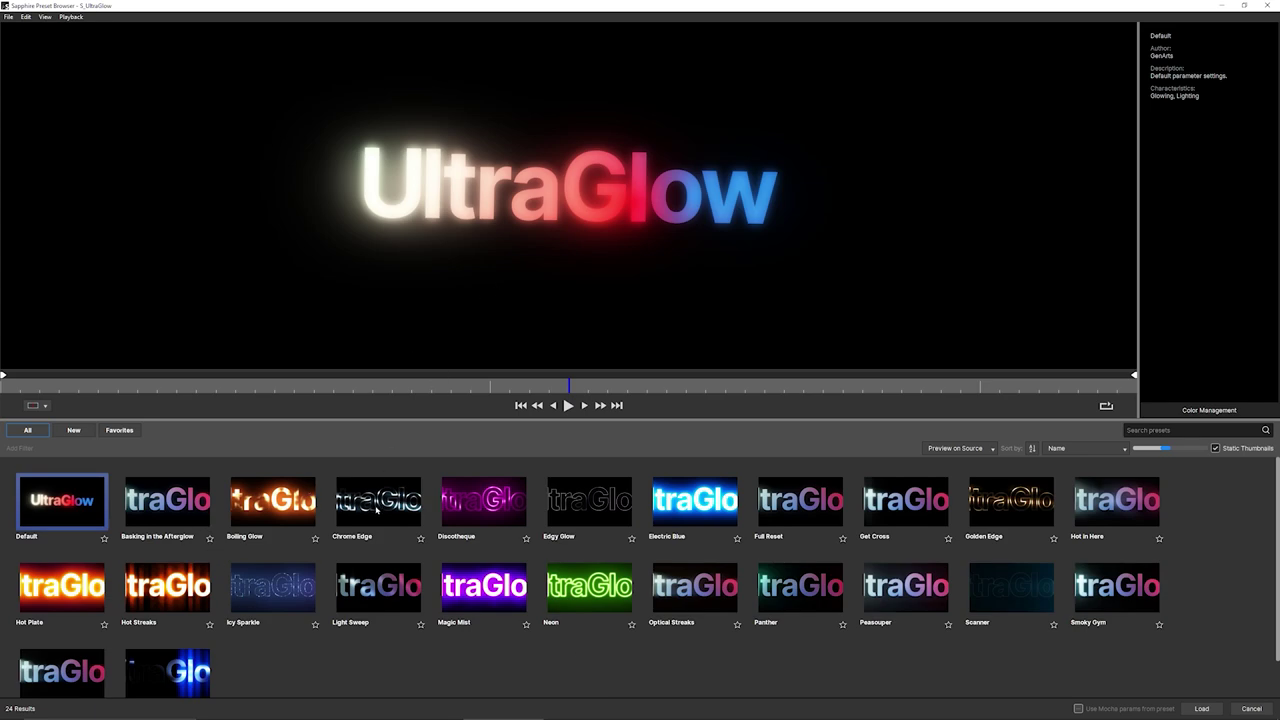
{"action": "left_click", "coordinate": [377, 507]}
{"action": "left_click", "coordinate": [800, 502]}
{"action": "left_click", "coordinate": [905, 502]}
{"action": "left_click", "coordinate": [1018, 507]}
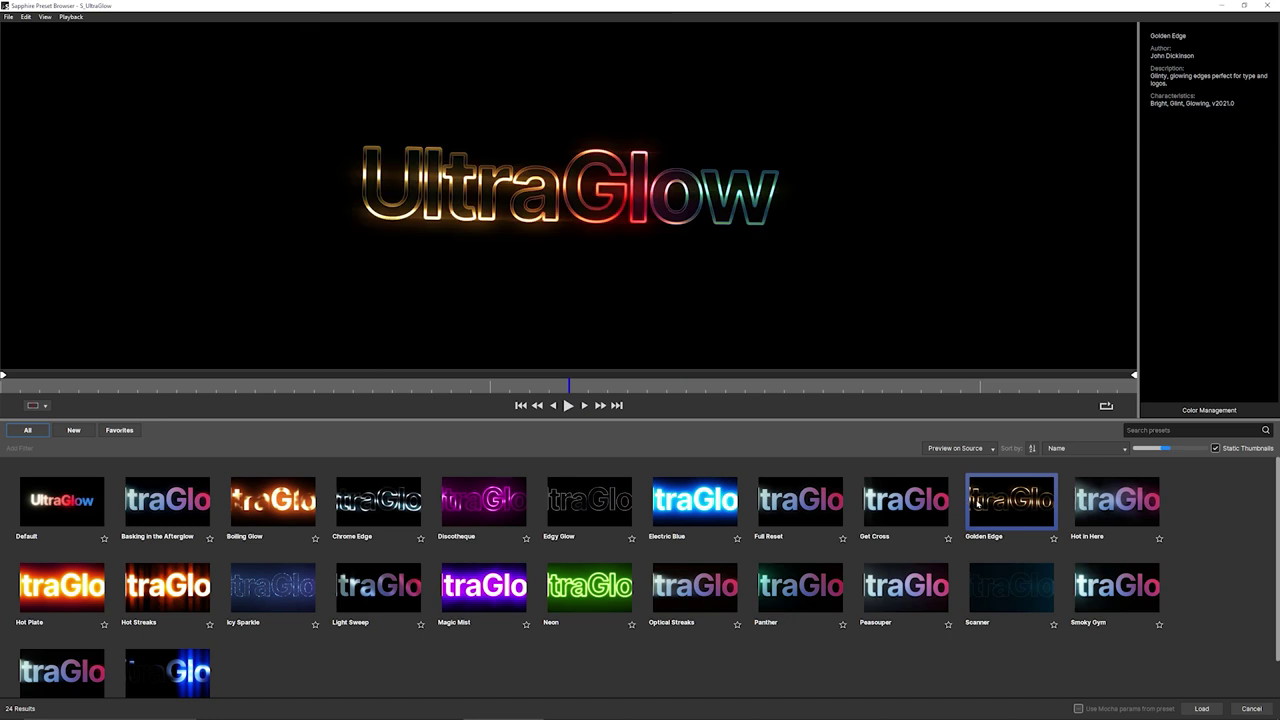
{"action": "left_click", "coordinate": [272, 587]}
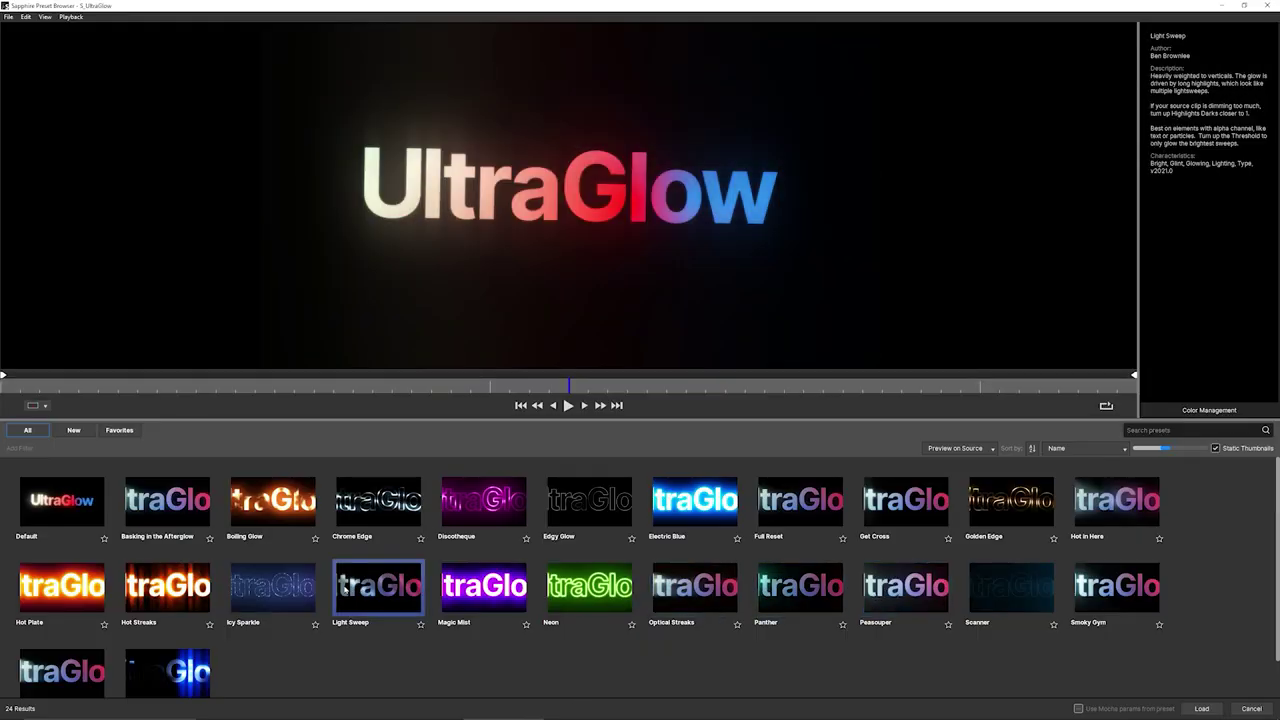
{"action": "left_click", "coordinate": [232, 592]}
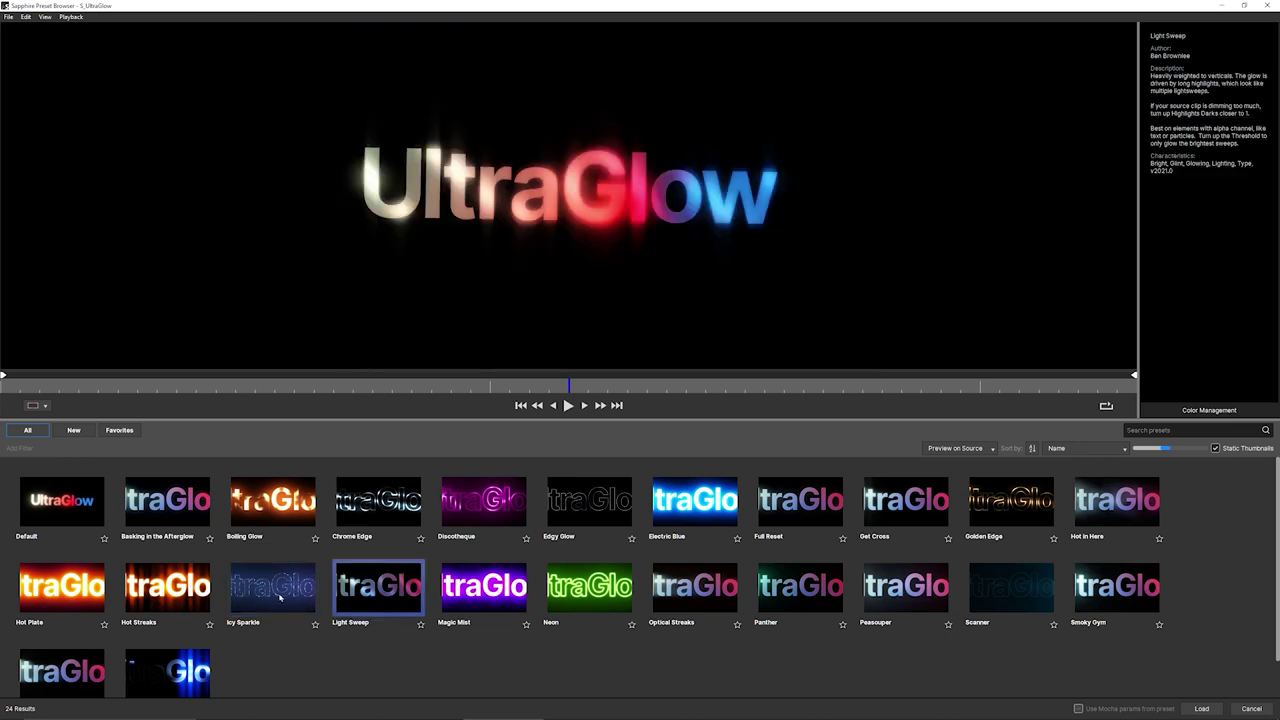
{"action": "left_click", "coordinate": [1012, 590]}
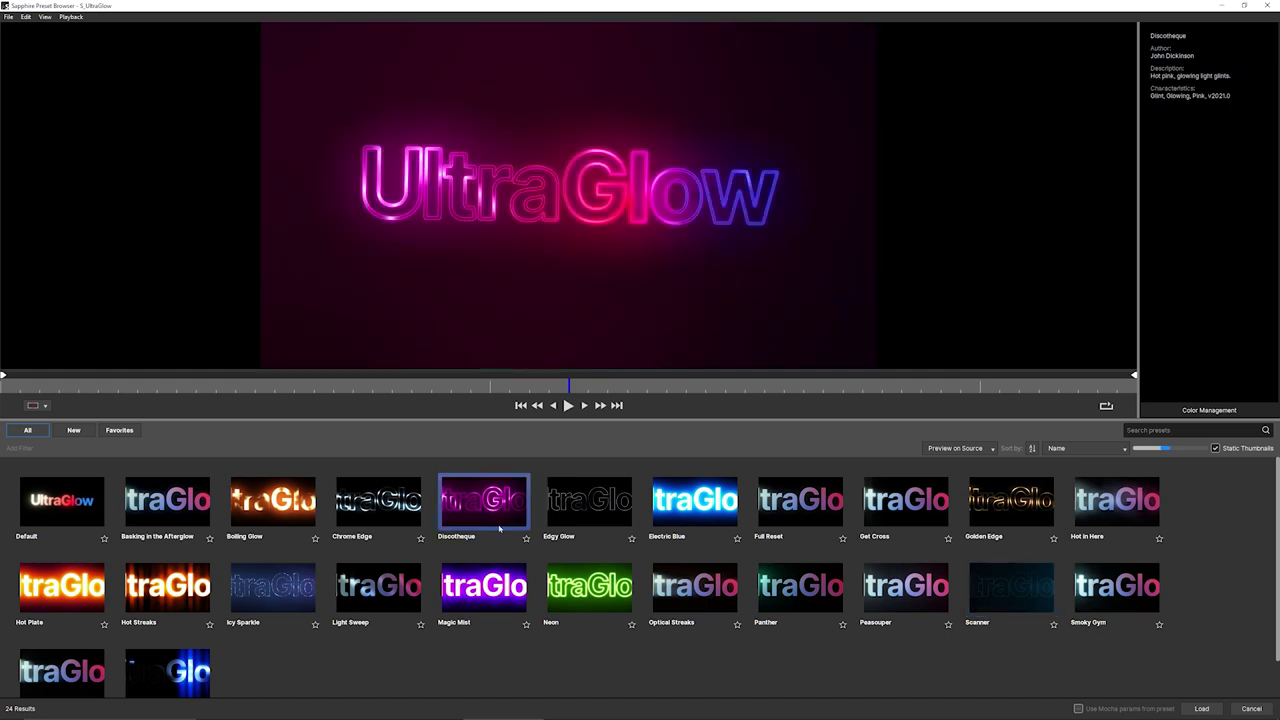
{"action": "left_click", "coordinate": [474, 582]}
{"action": "left_click", "coordinate": [277, 577]}
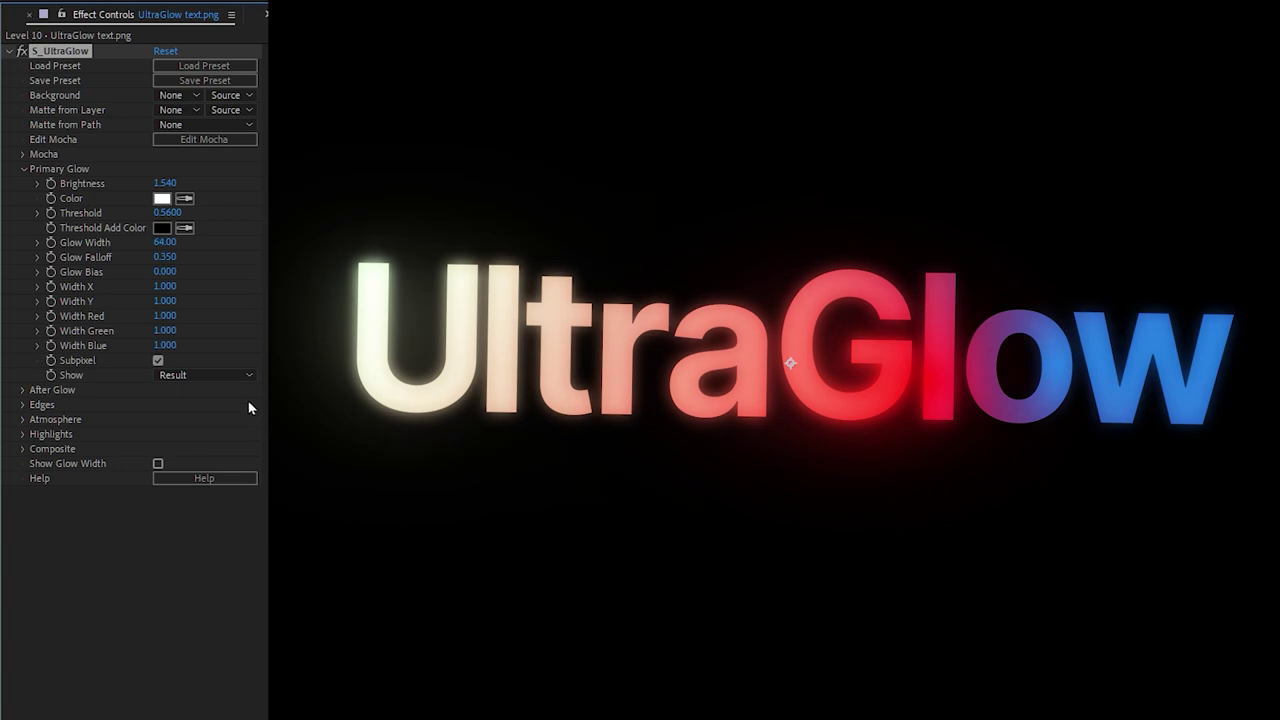
Step: Sample the text's red as Threshold Add Color on the Level 10 text, darken it to a deep muted red and set Threshold to 0.14
{"action": "left_click", "coordinate": [187, 229]}
{"action": "left_click", "coordinate": [909, 389]}
{"action": "left_click", "coordinate": [162, 228]}
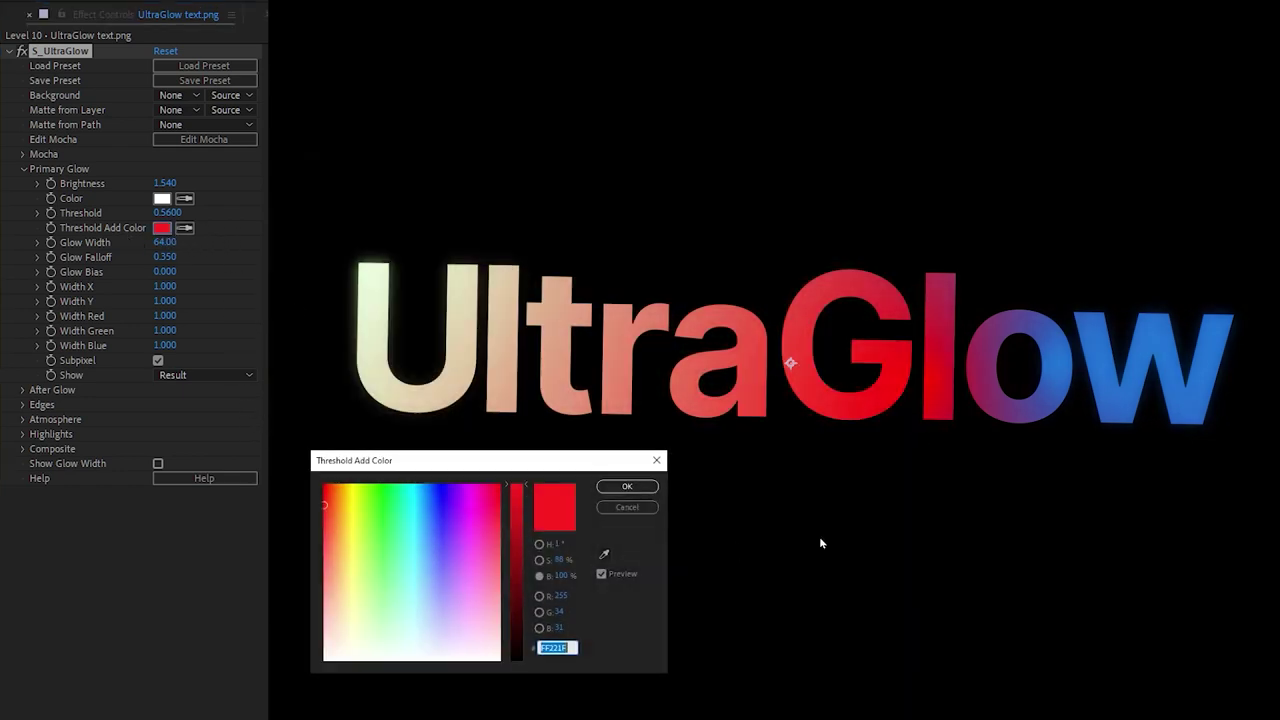
{"action": "left_click_drag", "start_coordinate": [507, 509], "coordinate": [506, 627]}
{"action": "left_click_drag", "start_coordinate": [324, 564], "coordinate": [324, 583]}
{"action": "left_click", "coordinate": [620, 487]}
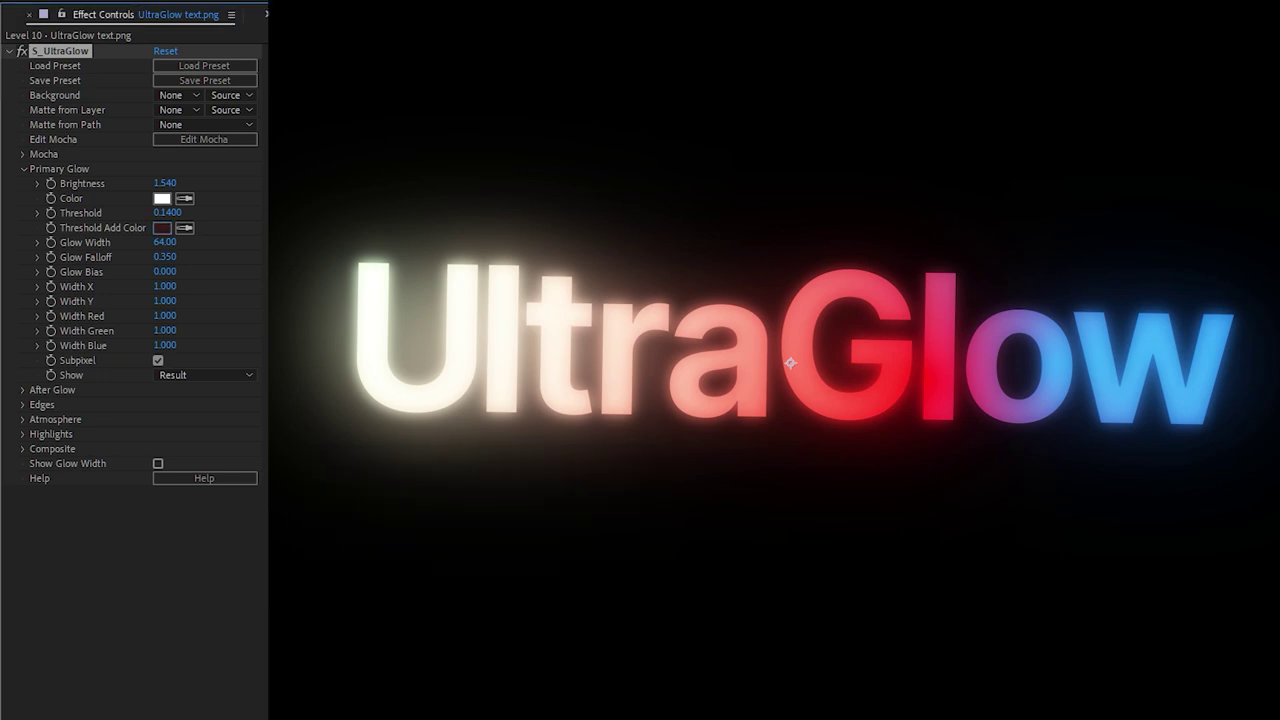
Step: Set Glow Falloff 0.23, Width X 1.18, After Glow Width 170, After Glow Stretch X 1.08, Stretch Y 0.34 and Vertical Streaks 0.6
{"action": "left_click_drag", "start_coordinate": [165, 257], "coordinate": [178, 286]}
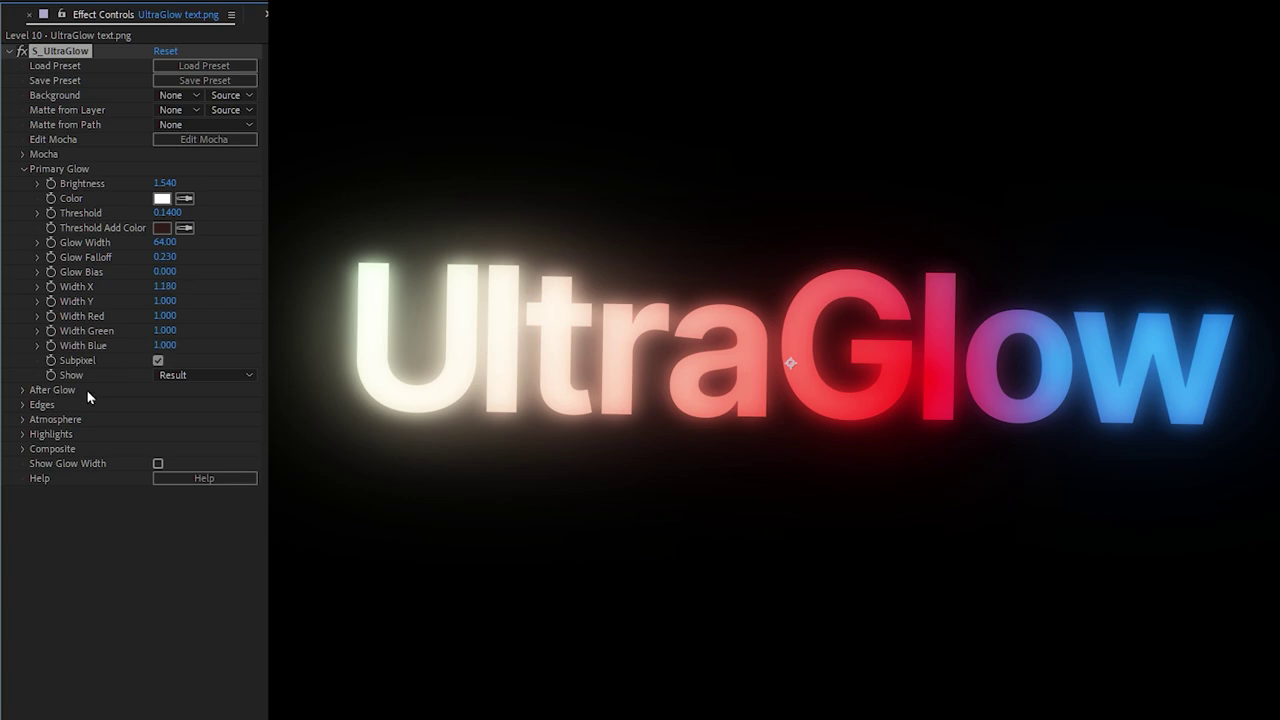
{"action": "left_click", "coordinate": [22, 390]}
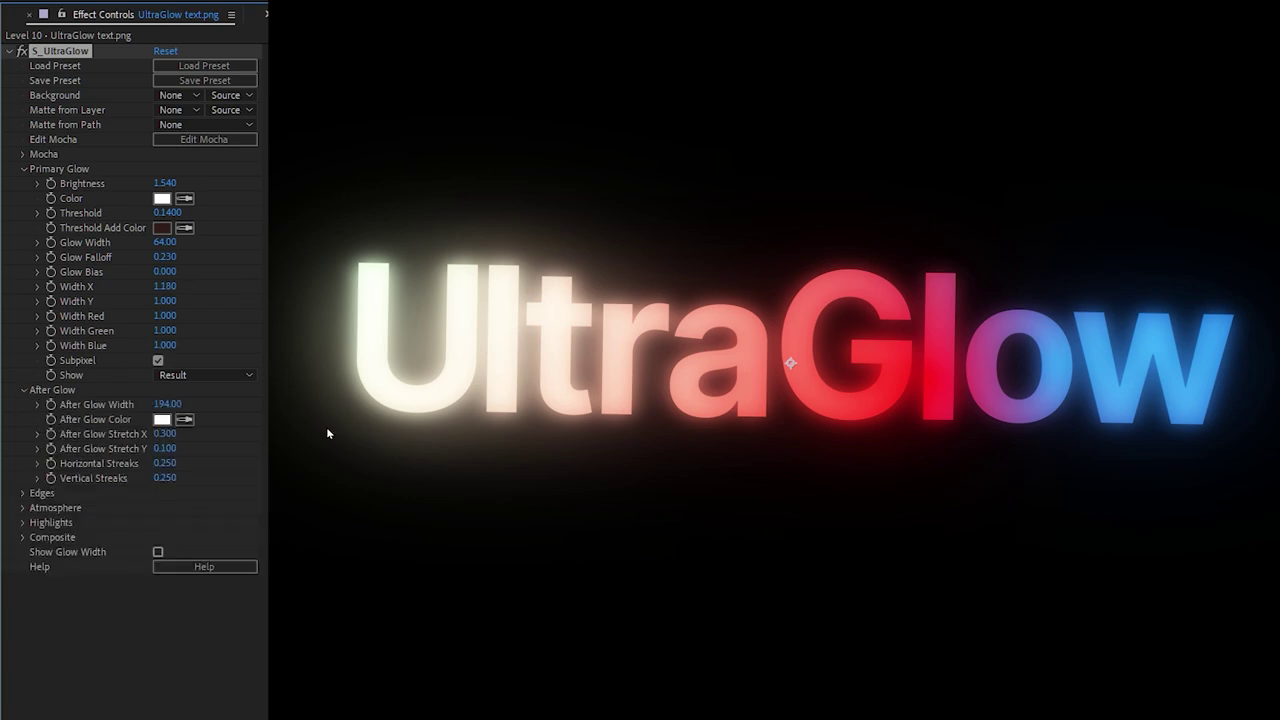
{"action": "left_click_drag", "start_coordinate": [167, 404], "coordinate": [47, 419]}
{"action": "mouse_move", "coordinate": [160, 434]}
{"action": "left_mouse_down"}
{"action": "mouse_move", "coordinate": [235, 441]}
{"action": "mouse_move", "coordinate": [175, 451]}
{"action": "mouse_move", "coordinate": [221, 481]}
{"action": "mouse_move", "coordinate": [206, 481]}
{"action": "left_mouse_up"}
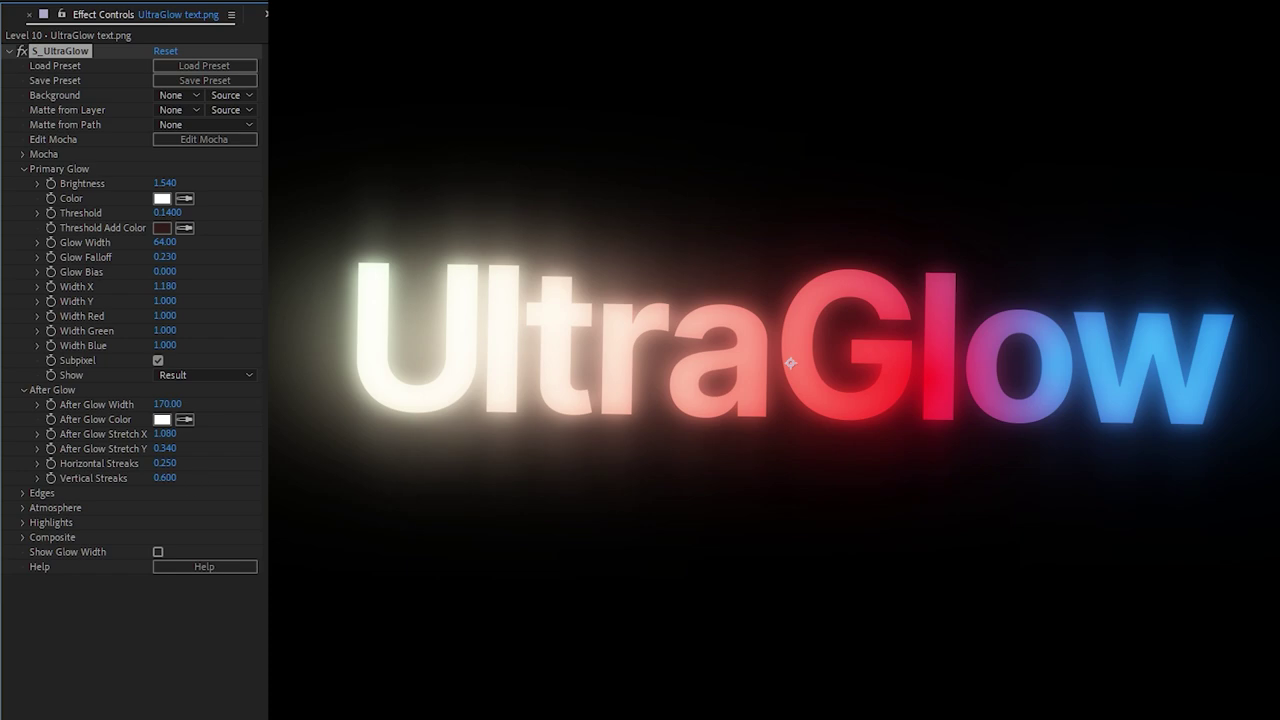
Step: Enable Atmosphere on the Level 10 text with Amp 0.51, Freq 0.4, Detail 0.166, Lights 0.69 and Darks 0.02
{"action": "left_click", "coordinate": [75, 389]}
{"action": "left_click", "coordinate": [55, 419]}
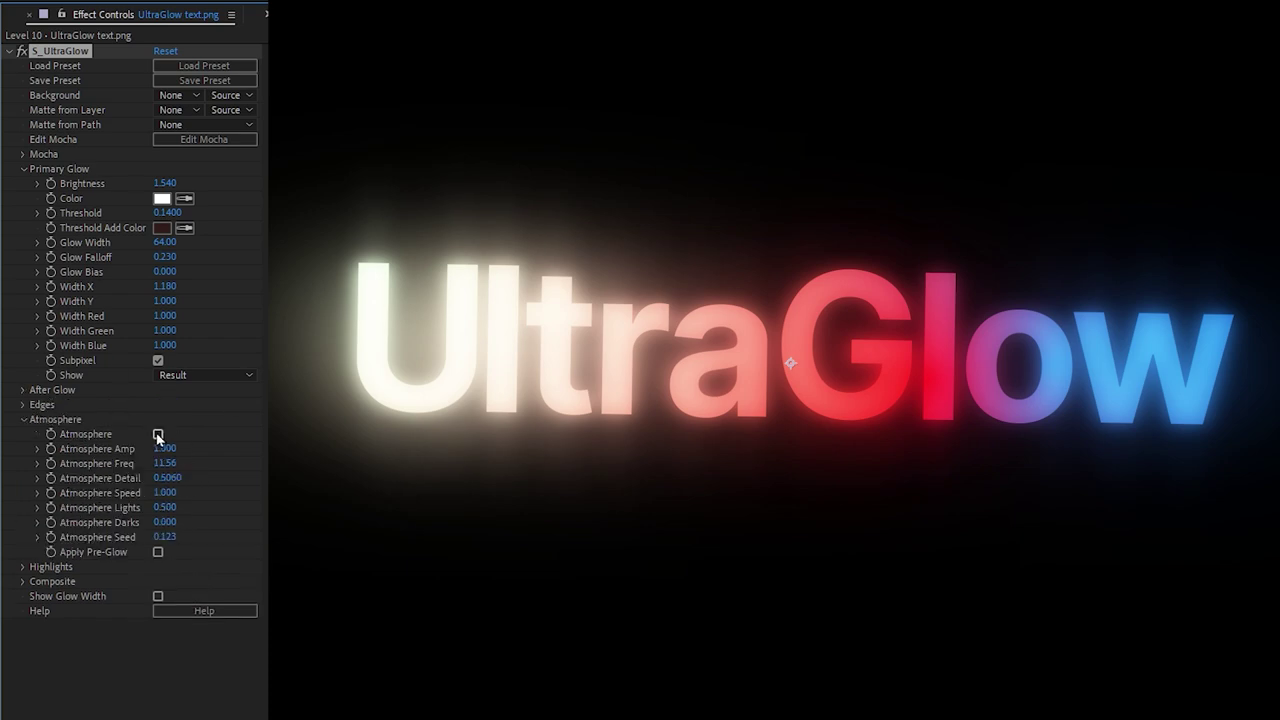
{"action": "left_click_drag", "start_coordinate": [175, 458], "coordinate": [60, 470]}
{"action": "mouse_move", "coordinate": [168, 510]}
{"action": "left_mouse_down"}
{"action": "mouse_move", "coordinate": [187, 510]}
{"action": "mouse_move", "coordinate": [181, 526]}
{"action": "left_mouse_up"}
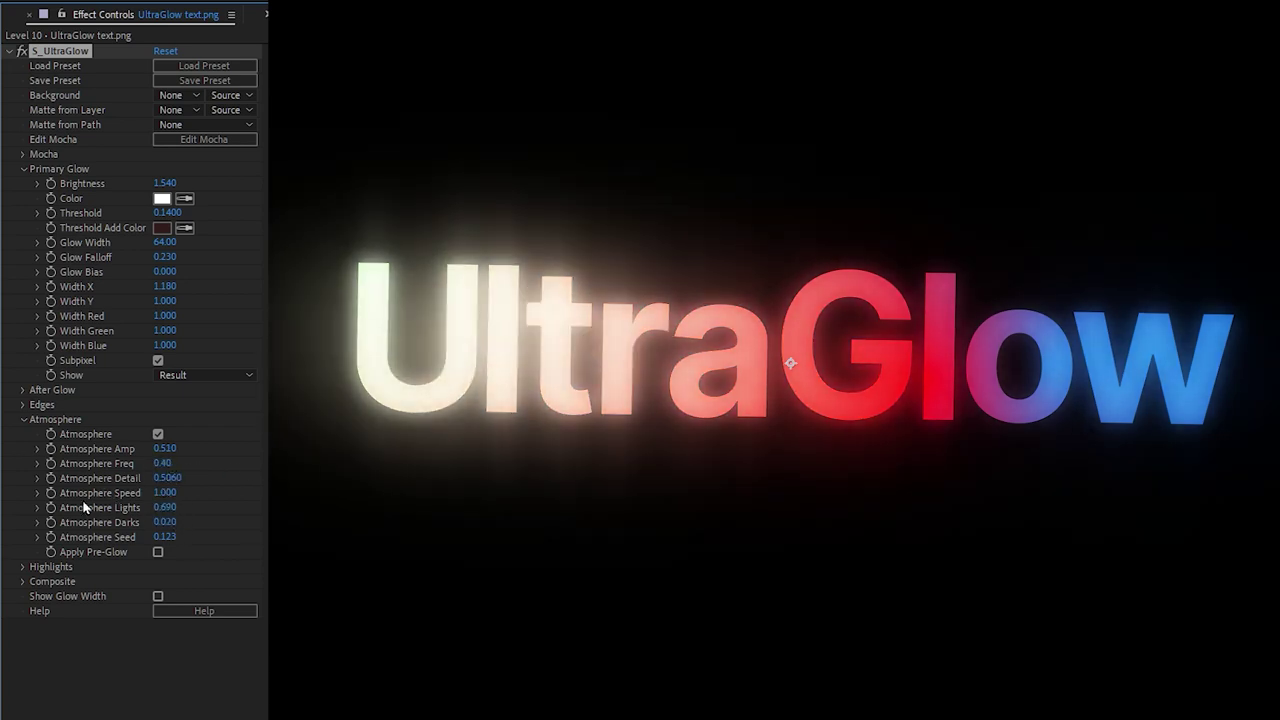
{"action": "left_click_drag", "start_coordinate": [170, 483], "coordinate": [149, 483]}
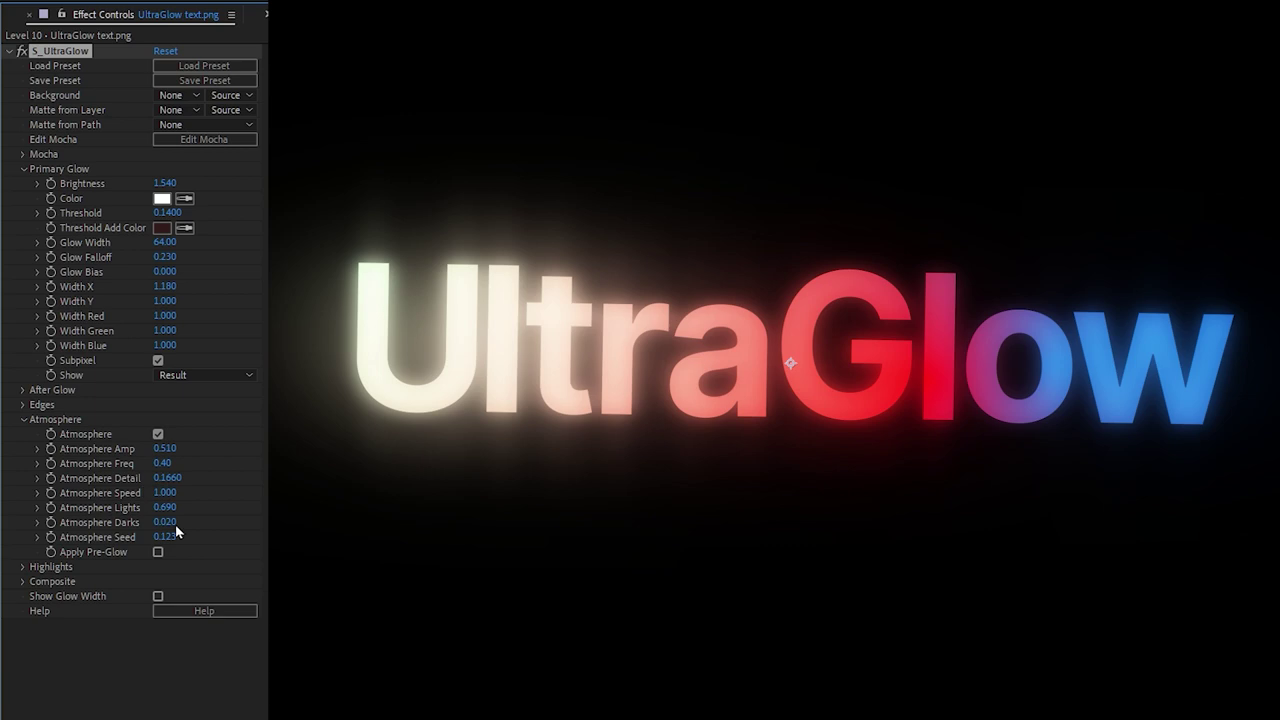
Step: Fine-tune Atmosphere Darks and slightly raise the Lights, Amp and Speed values of the glow
{"action": "mouse_move", "coordinate": [169, 526]}
{"action": "left_mouse_down"}
{"action": "mouse_move", "coordinate": [180, 526]}
{"action": "mouse_move", "coordinate": [169, 526]}
{"action": "left_mouse_up"}
{"action": "left_click_drag", "start_coordinate": [173, 512], "coordinate": [178, 513]}
{"action": "left_click_drag", "start_coordinate": [171, 451], "coordinate": [188, 451]}
{"action": "left_click_drag", "start_coordinate": [172, 494], "coordinate": [189, 493]}
{"action": "left_click", "coordinate": [23, 420]}
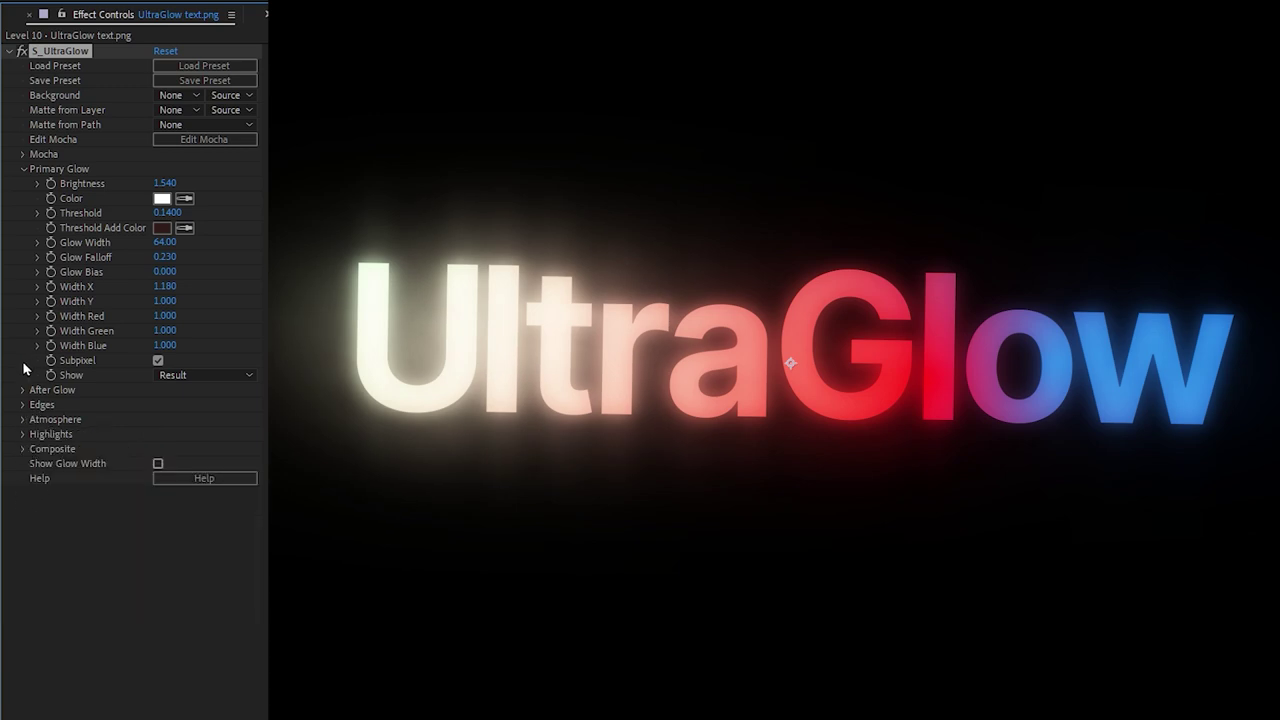
Step: Enable Highlights on the Level 10 text and raise Highlights Darks to soften the dark areas
{"action": "left_click", "coordinate": [23, 434]}
{"action": "left_click", "coordinate": [159, 448]}
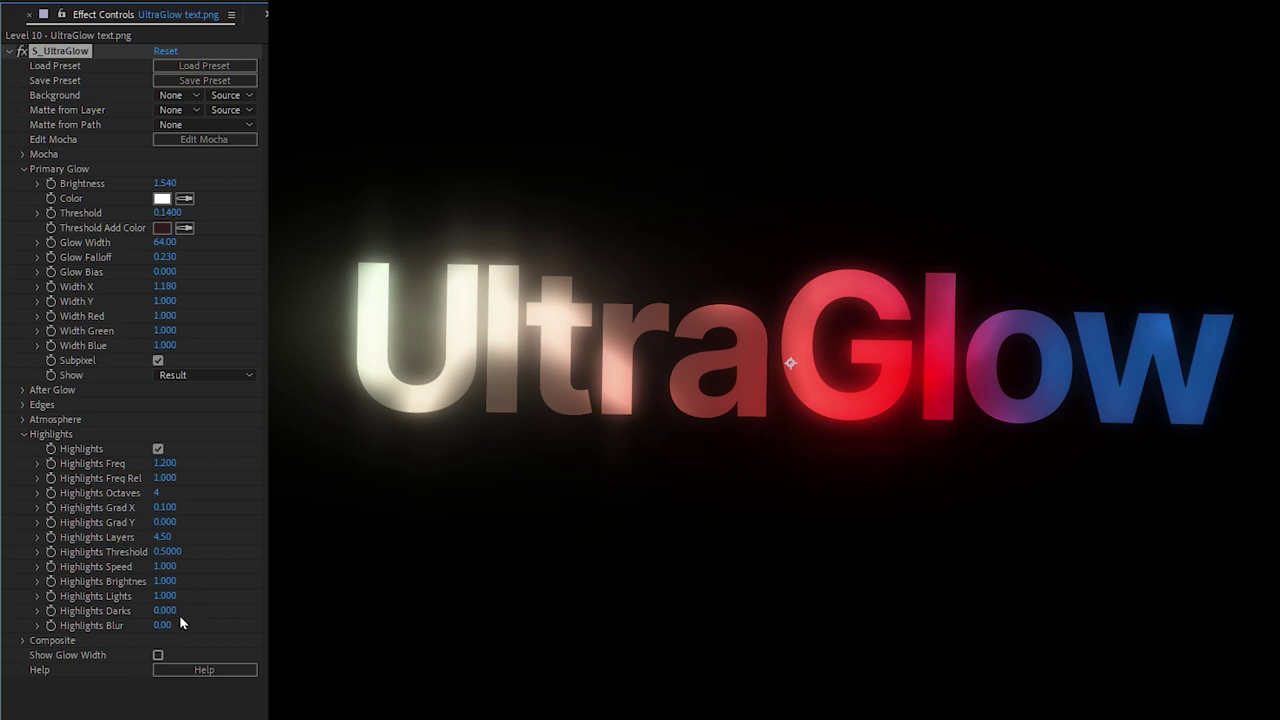
{"action": "left_click_drag", "start_coordinate": [164, 610], "coordinate": [254, 614]}
{"action": "left_click", "coordinate": [23, 434]}
Step: Enable Edge Detect with Edge Smooth 0.10 on the Level 10 text and play back the animation
{"action": "left_click", "coordinate": [23, 404]}
{"action": "left_click", "coordinate": [158, 419]}
{"action": "left_click_drag", "start_coordinate": [163, 453], "coordinate": [170, 454]}
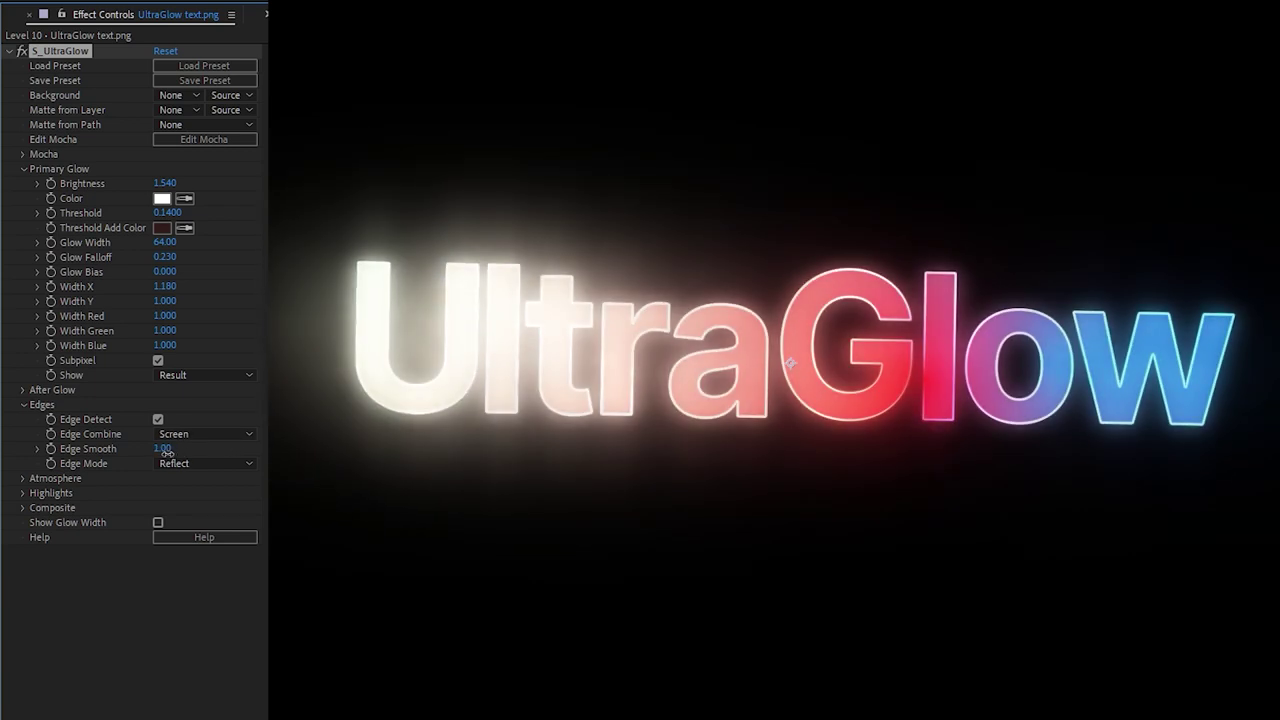
{"action": "left_click", "coordinate": [170, 452]}
{"action": "key", "text": "Return"}
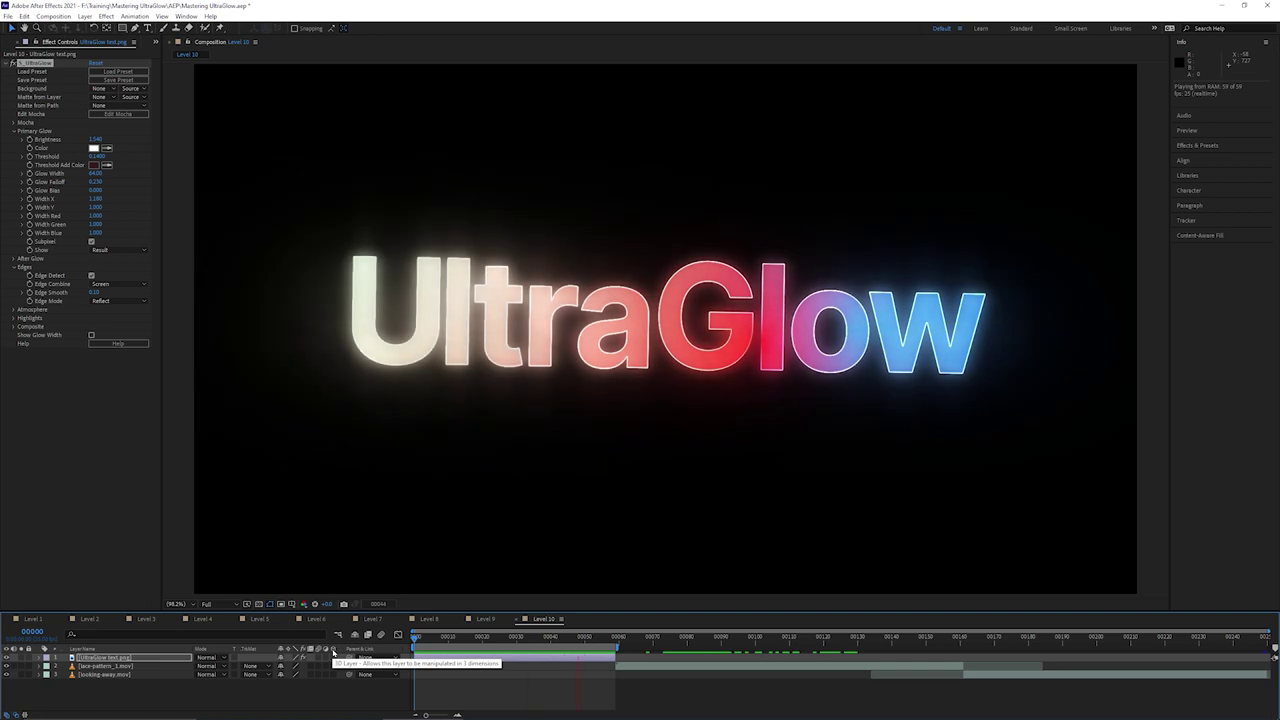